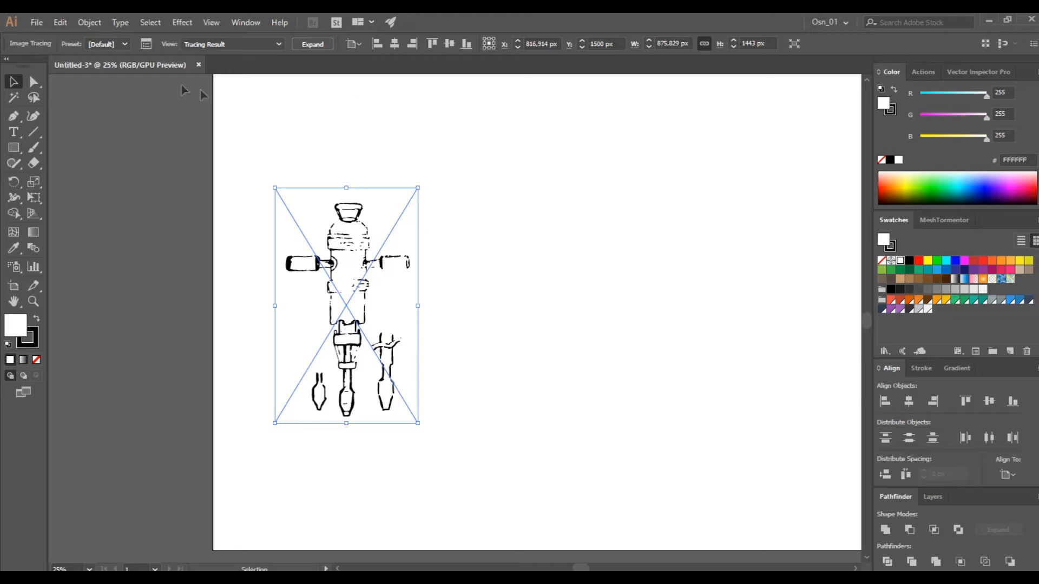
- Show the advanced Image Trace settings for the traced sketch and apply the Sketched Art preset
left_click_drag(382, 83, 664, 158)
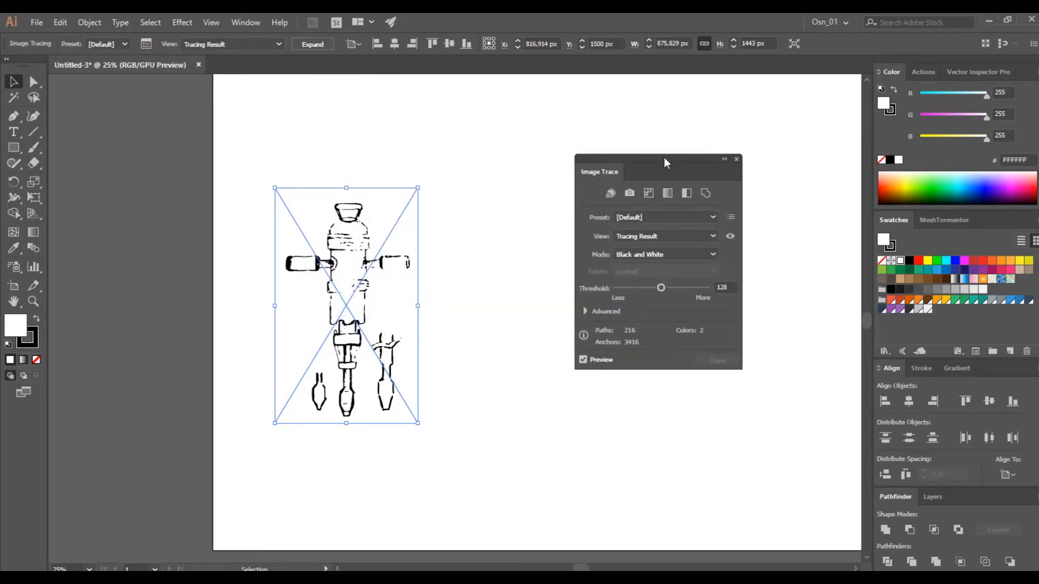
left_click(586, 310)
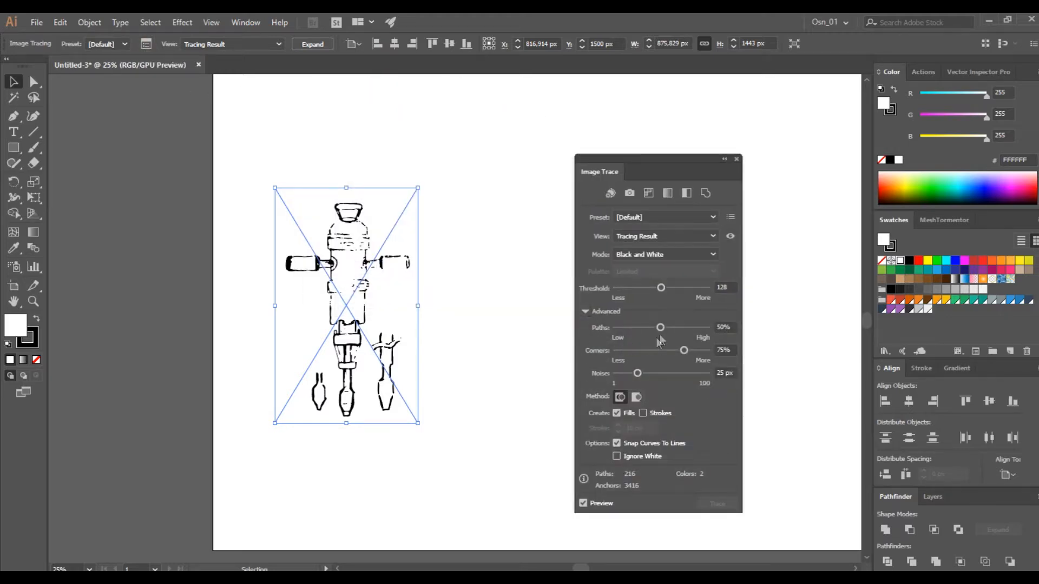
left_click(713, 217)
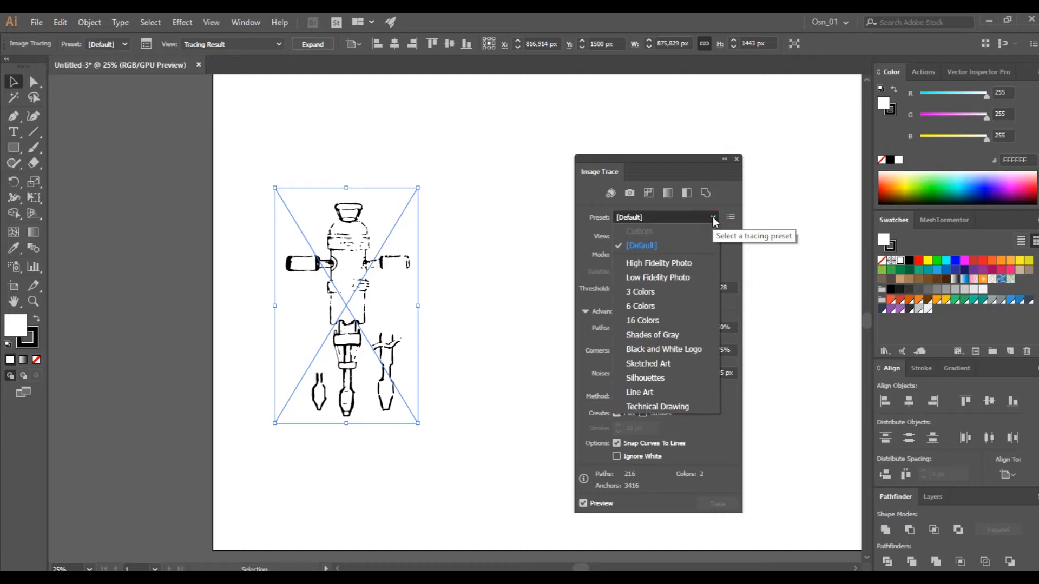
left_click(688, 361)
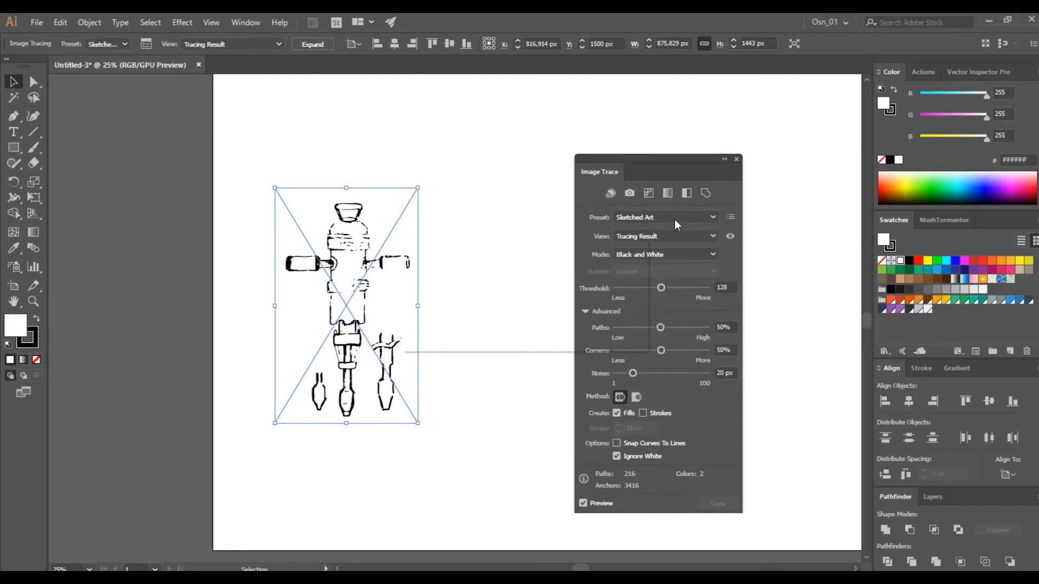
- Raise the tracing Threshold to 163 to fill in the broken outlines
left_click_drag(661, 288, 675, 290)
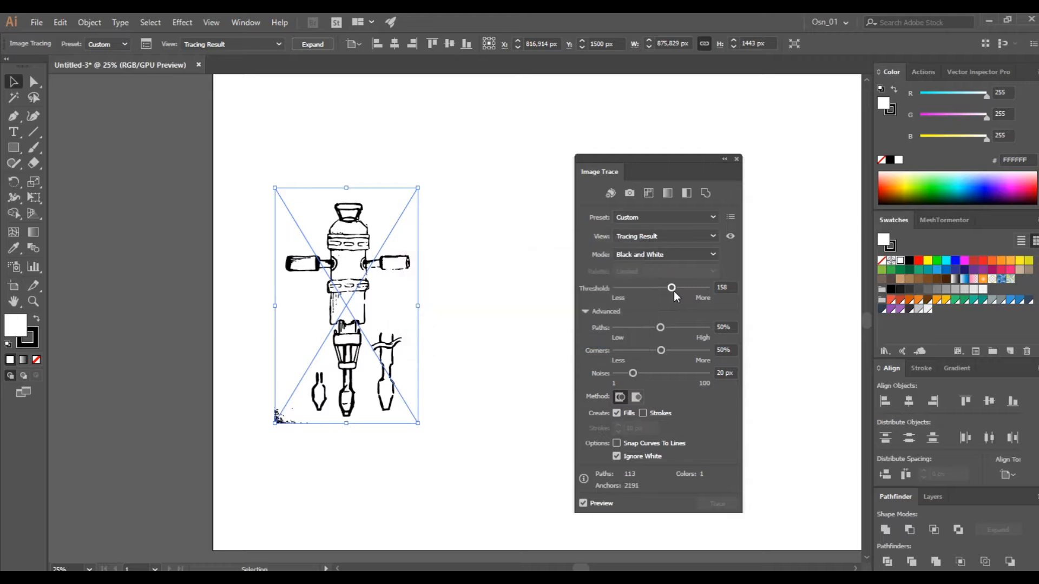
left_click(675, 291)
left_click(732, 288)
left_click(675, 291)
left_click(676, 291)
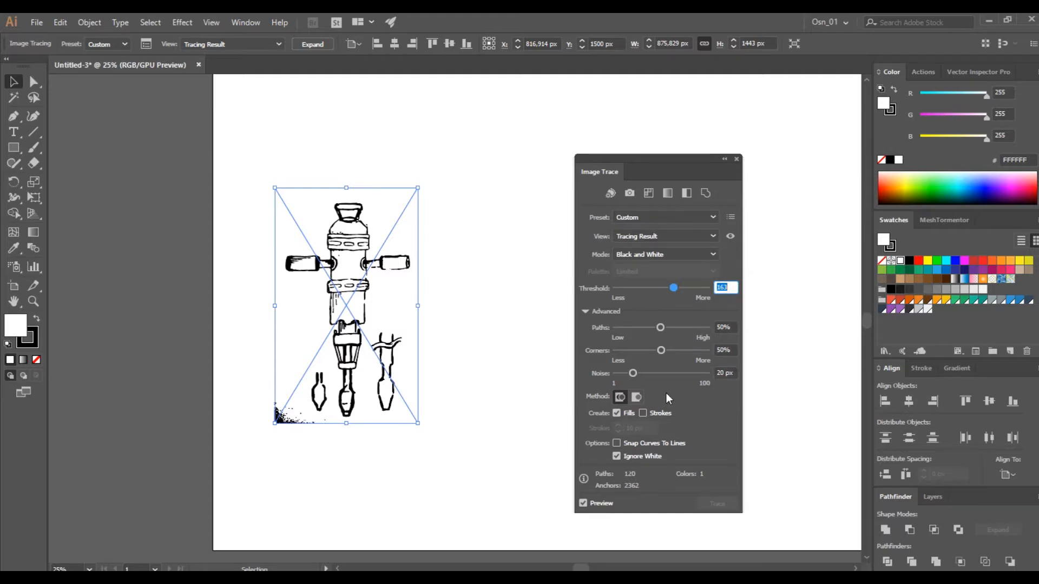
- Set the tracing Paths to 75% and Corners to about 70%, and close the Image Trace settings
left_click_drag(661, 330, 665, 329)
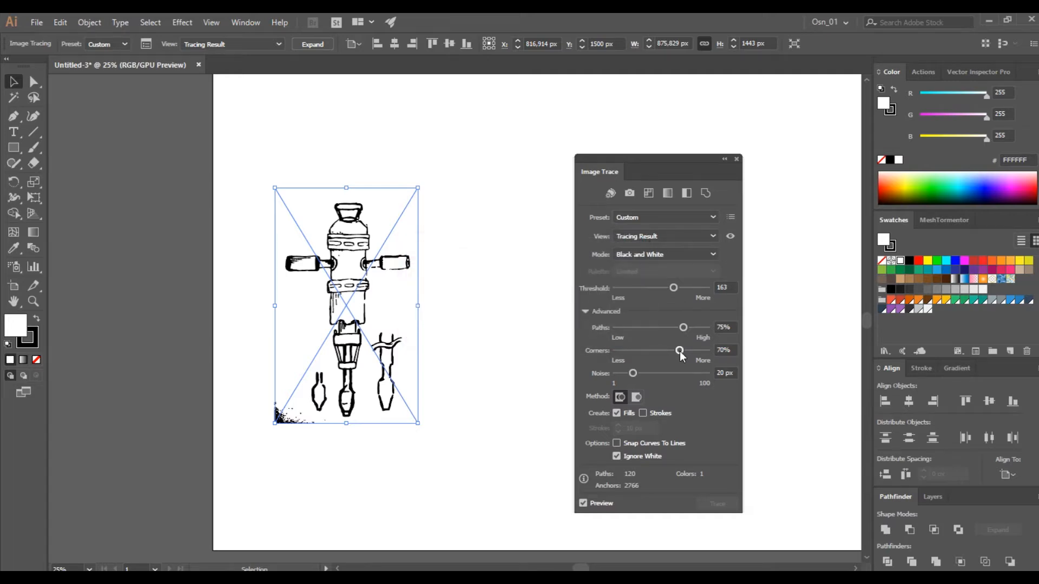
left_click(634, 374)
left_click(737, 159)
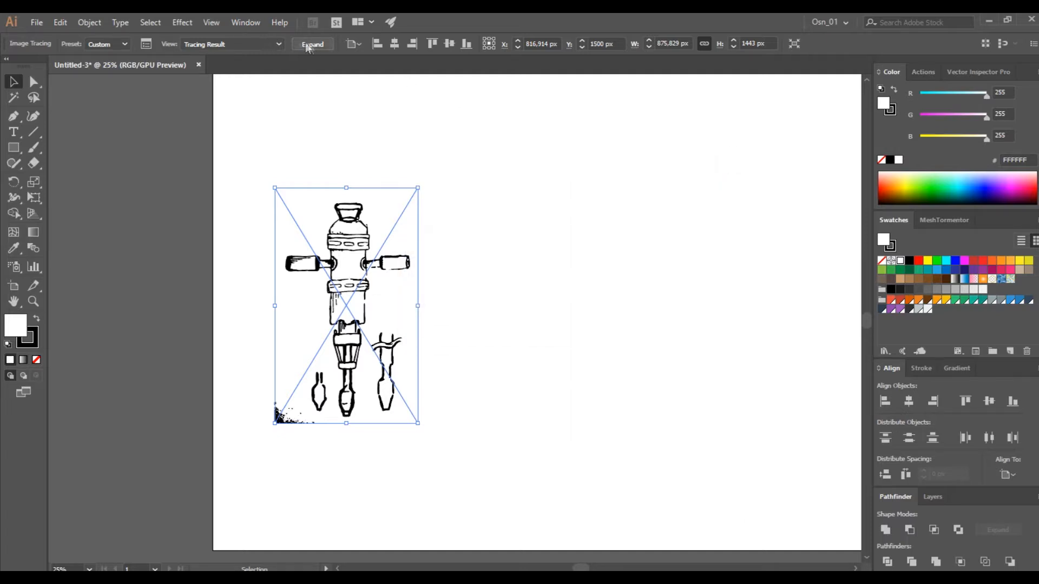
- Expand the traced sketch into editable vector paths
left_click(312, 44)
left_click(293, 396)
left_click_drag(248, 381, 303, 444)
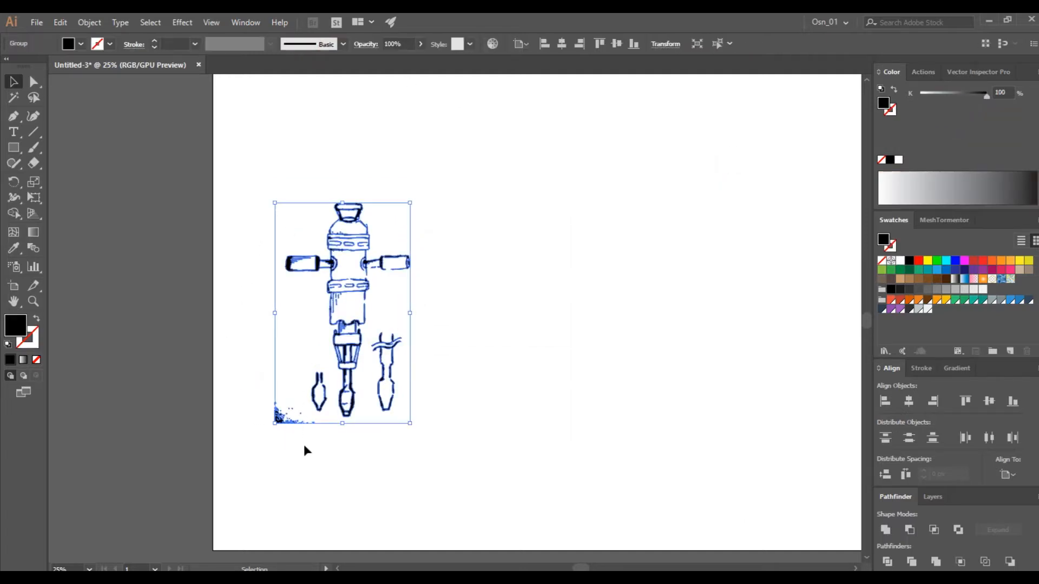
- Isolate the traced group and delete the stray specks in its lower-left corner and the small spare bit on the left
scroll(281, 420, "up", 4)
double_click(281, 419)
left_click(281, 420)
key("Delete")
left_click_drag(239, 341, 278, 412)
key("Delete")
left_click_drag(273, 368, 352, 471)
key("Delete")
left_click_drag(324, 392, 399, 459)
key("Delete")
left_click_drag(373, 204, 479, 445)
key("Delete")
- Delete the spare bit drawing to the right of the main tool and leave the group's isolation mode
scroll(600, 336, "down", 3)
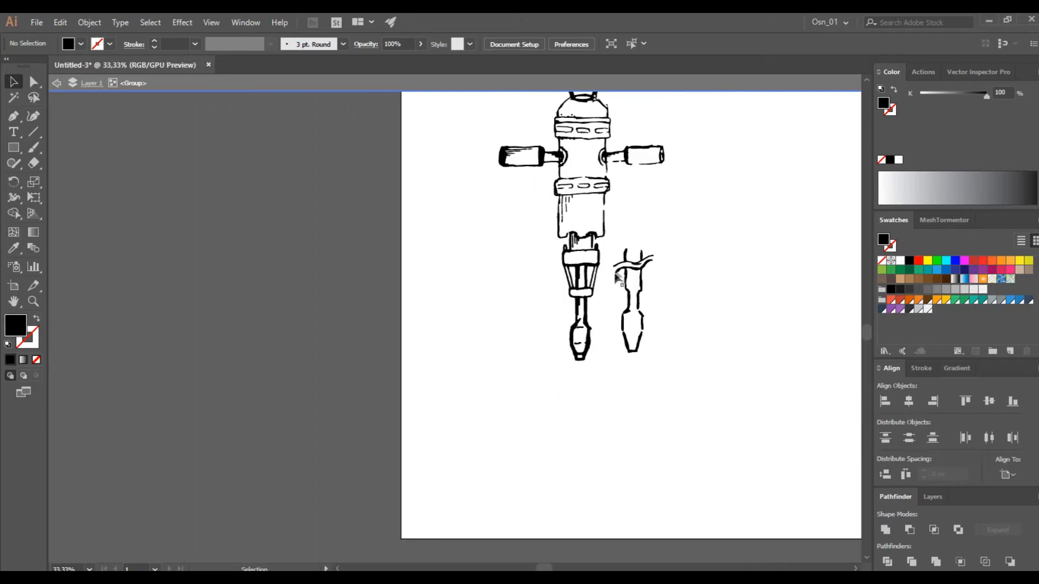
left_click_drag(654, 357, 656, 362)
key("Delete")
double_click(646, 301)
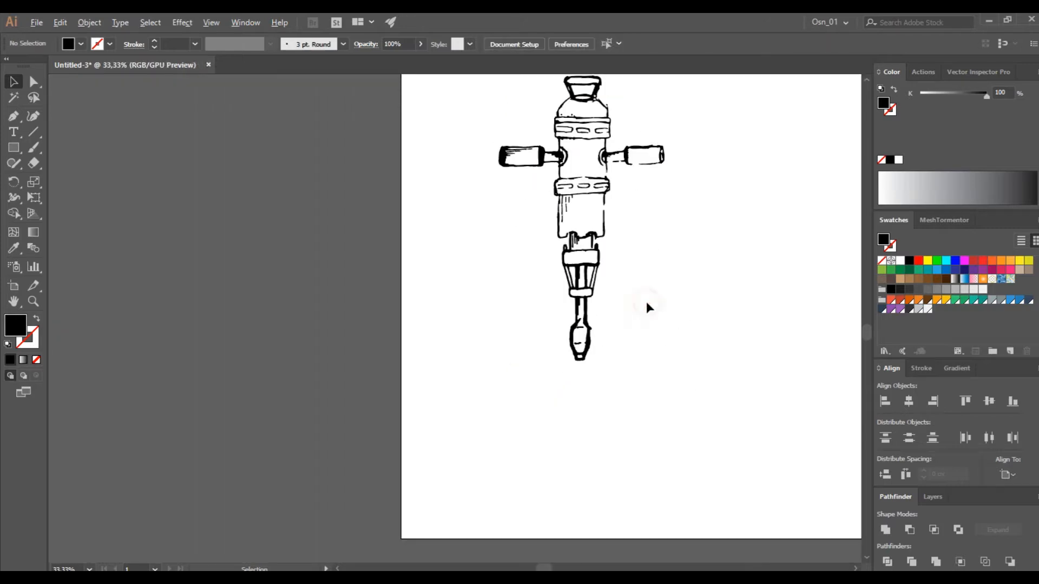
- Move the cleaned tool drawing toward the left edge of the artboard and deselect it
scroll(646, 300, "down", 1)
left_click(597, 216)
scroll(674, 252, "right", 3)
left_click_drag(536, 217, 496, 209)
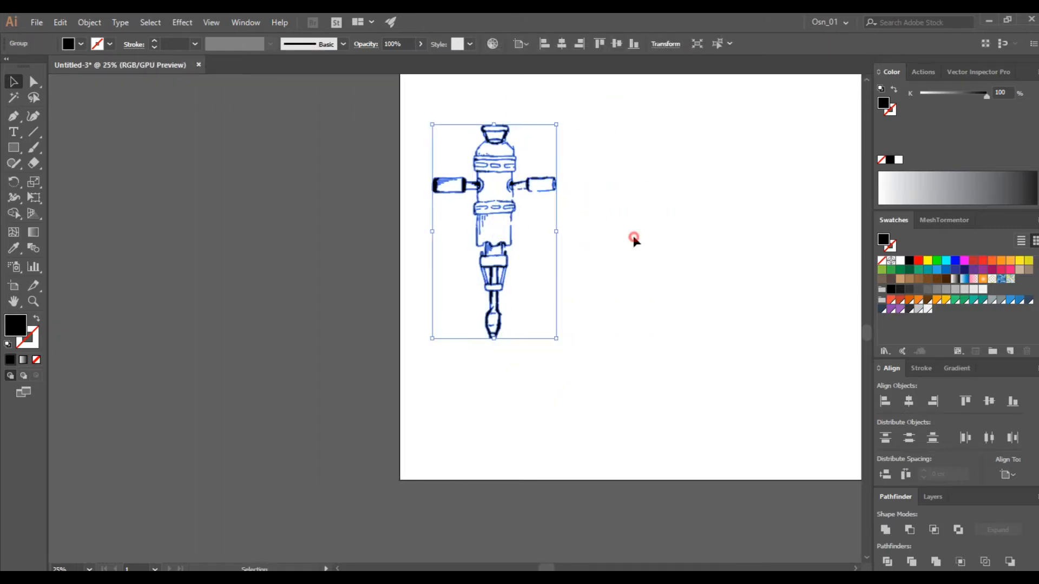
left_click(633, 238)
- Duplicate the tool drawing to the right and fill the copy with 20% gray
scroll(601, 246, "right", 4)
scroll(531, 246, "right", 3)
scroll(531, 247, "up", 2)
left_click_drag(292, 298, 477, 297)
left_click(968, 292)
left_click(617, 314)
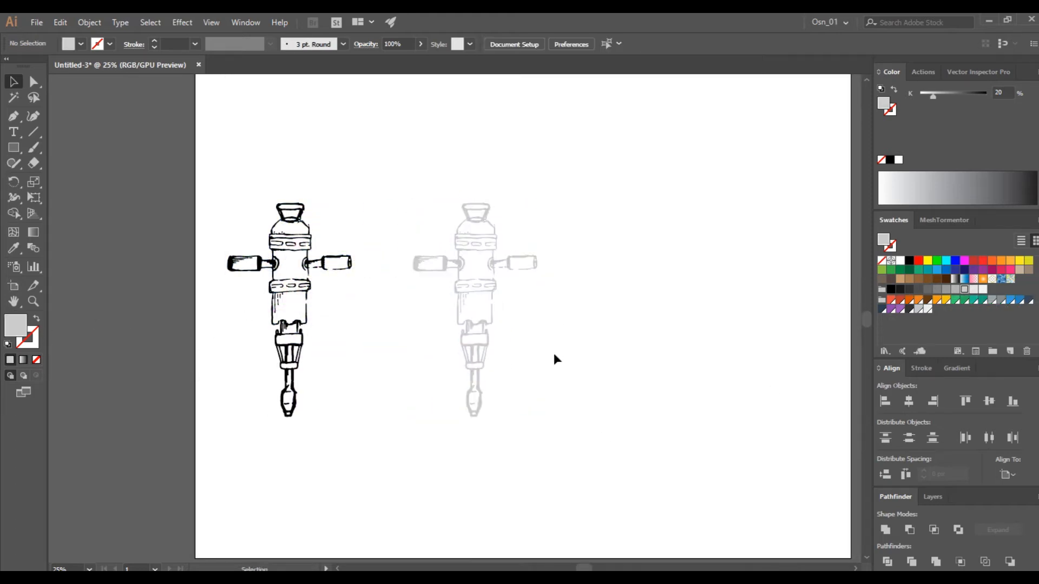
- Lock the sketch layer and add a new layer above it for the outlines
scroll(544, 353, "up", 2)
scroll(544, 352, "up", 2)
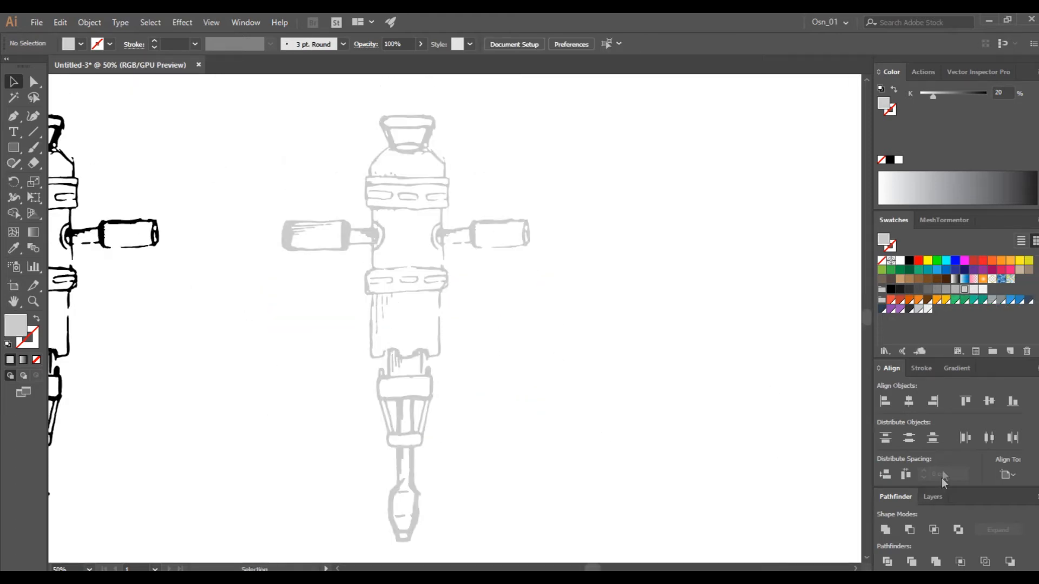
left_click(932, 496)
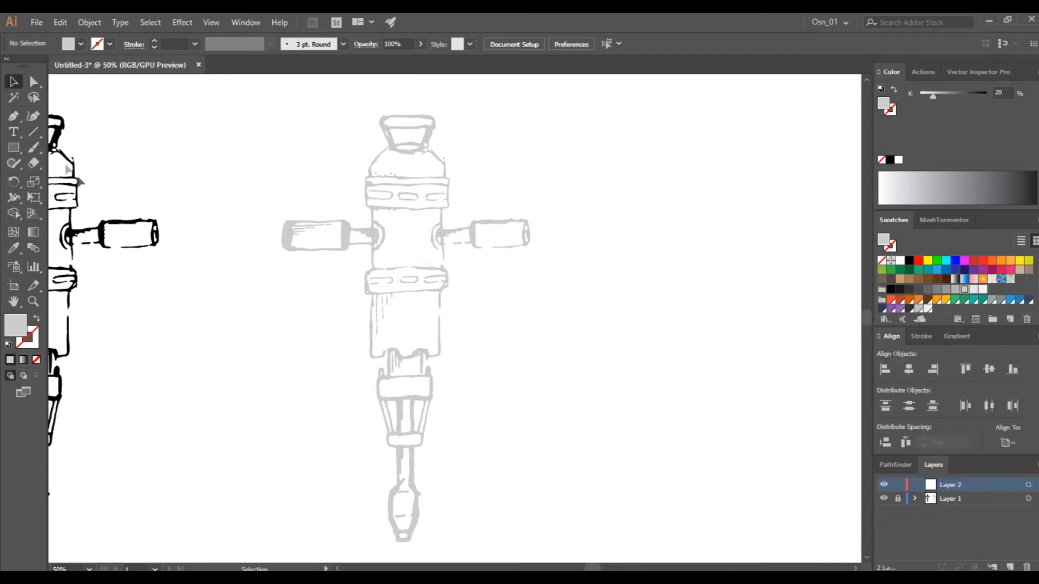
- Draw a rectangle over the thin upper strip of the collar on the gray sketch, with a black stroke and no fill
left_click(13, 147)
scroll(292, 189, "left", 1)
left_click_drag(383, 176, 466, 185)
scroll(399, 221, "left", 2)
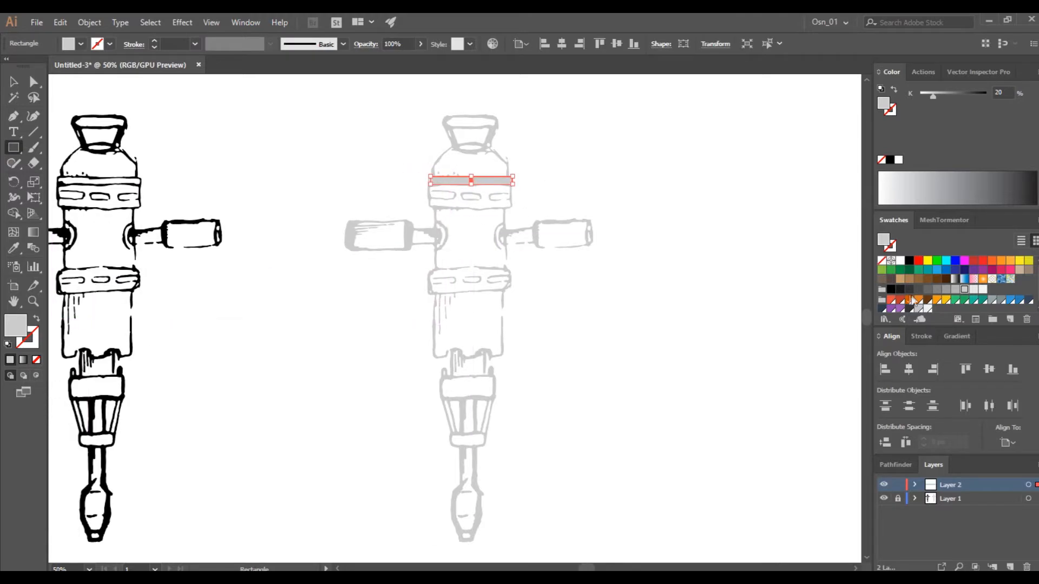
left_click(909, 263)
left_click(36, 319)
- Draw rectangles over the wide slotted band, the top cap, the neck and the lower part of the dome
scroll(456, 179, "up", 3)
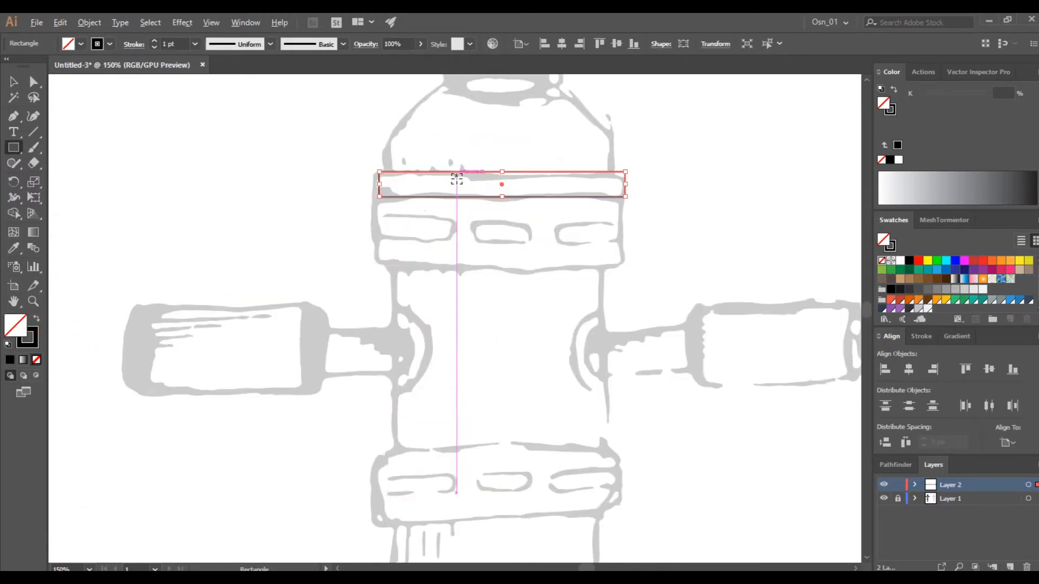
left_click_drag(378, 265, 626, 196)
scroll(452, 185, "up", 4)
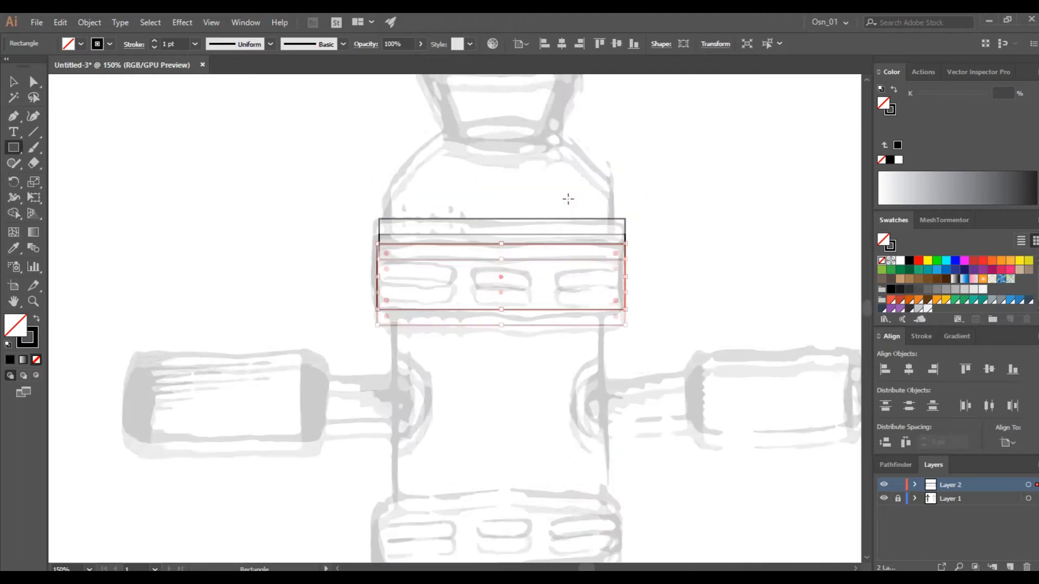
left_click_drag(411, 158, 590, 195)
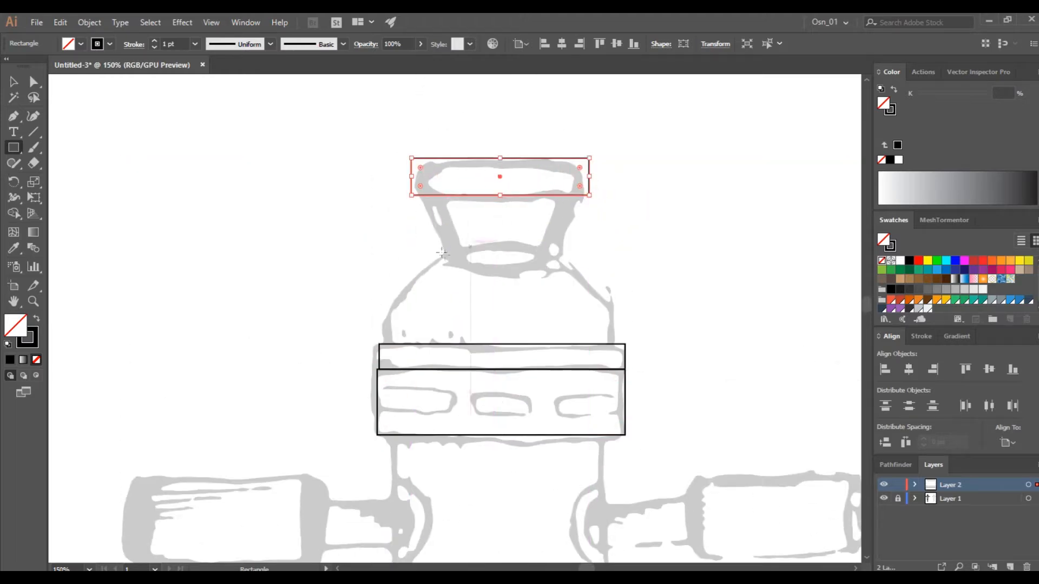
left_click_drag(433, 195, 572, 256)
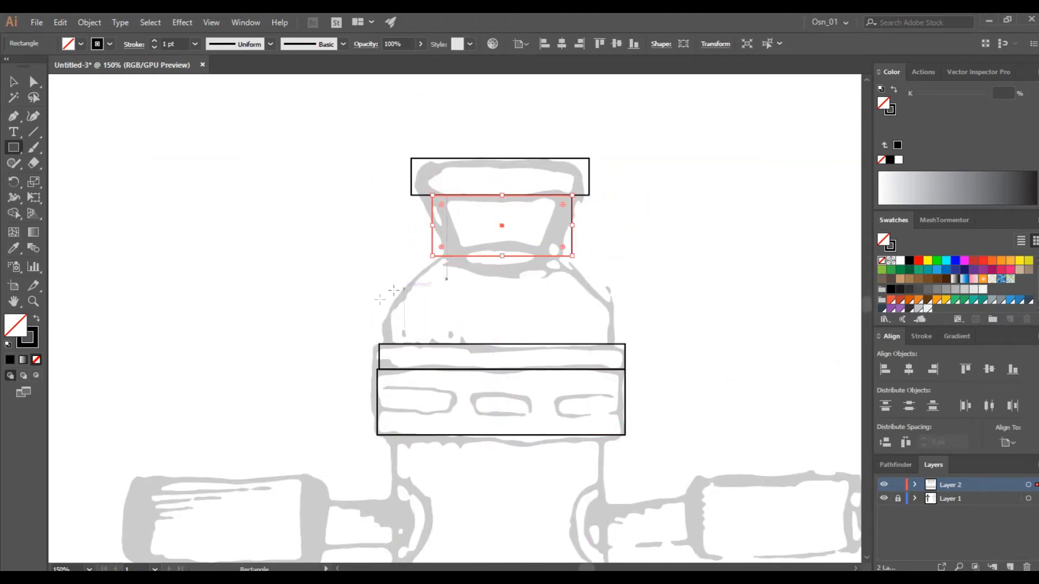
left_click_drag(379, 344, 612, 298)
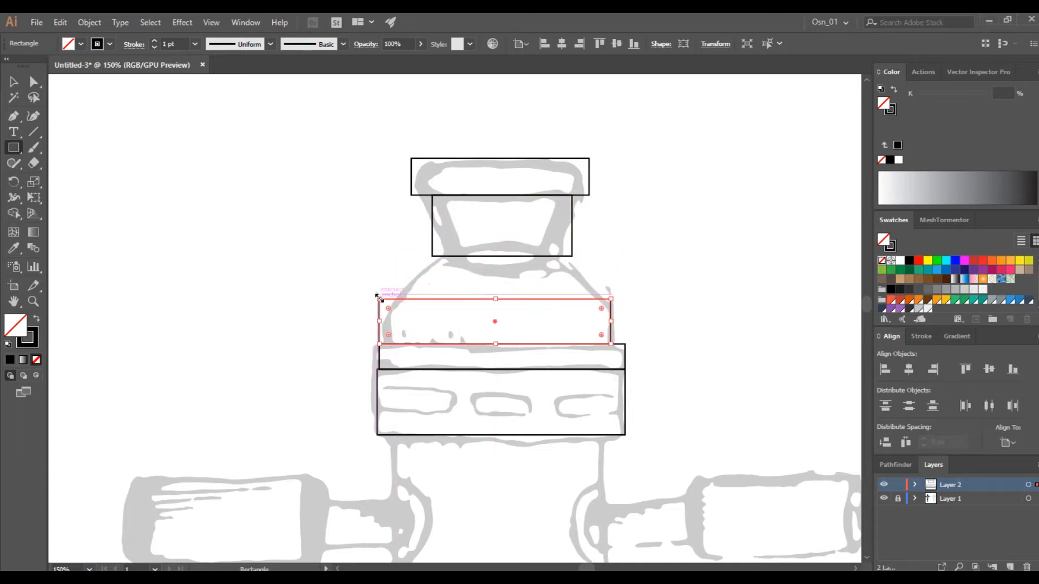
- Taper the neck rectangle with a perspective distortion, widening its top edge to about the cap's width
key("v")
left_click(111, 144)
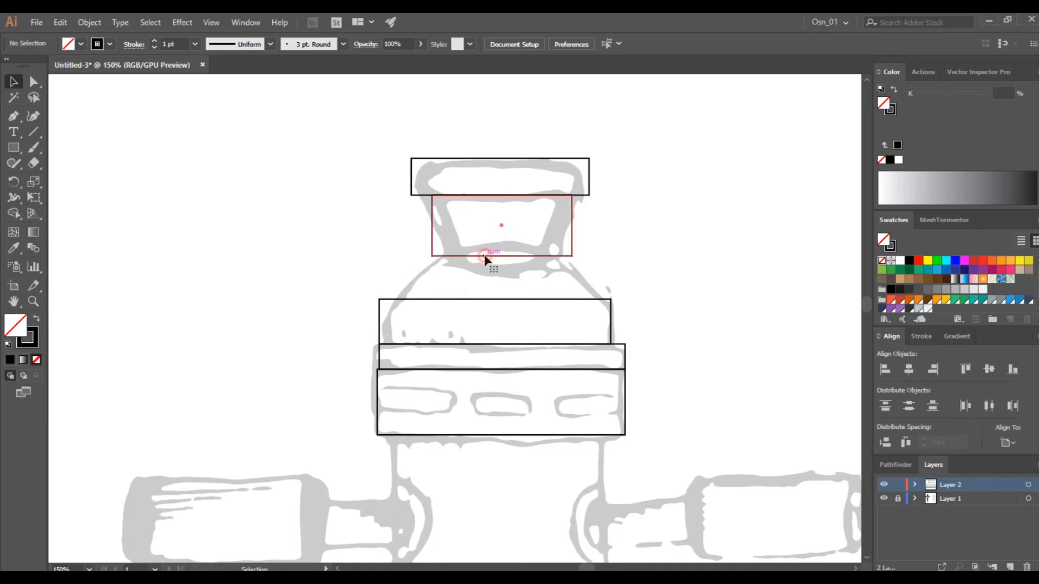
left_click(485, 256)
left_click(36, 202)
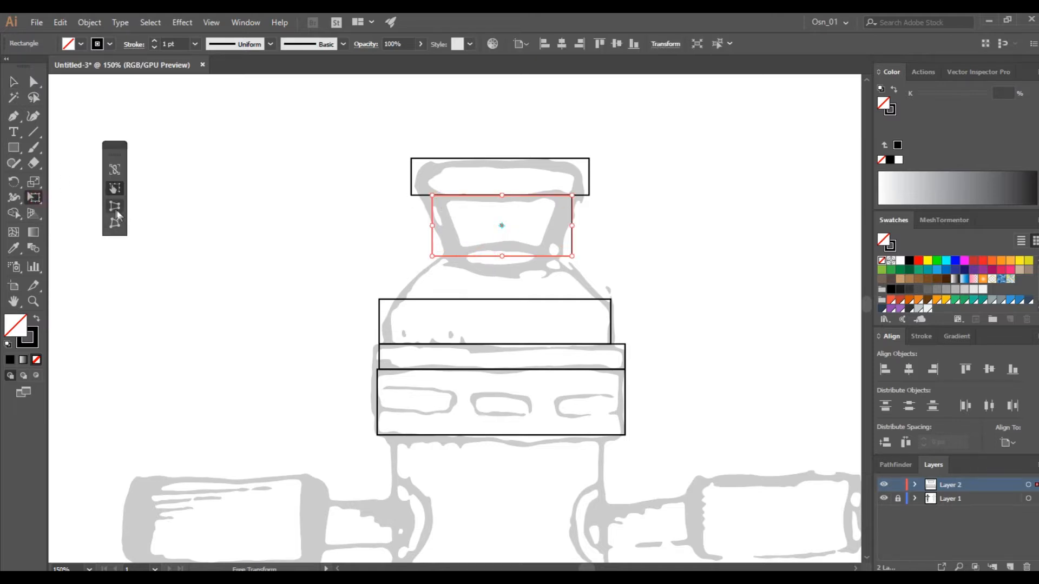
left_click_drag(433, 196, 412, 195)
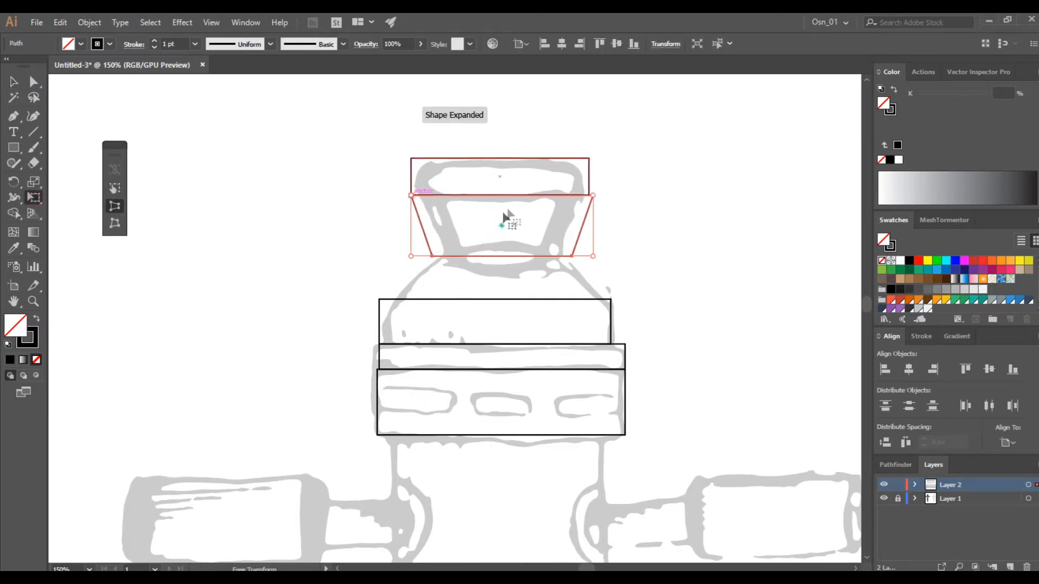
left_click(381, 275)
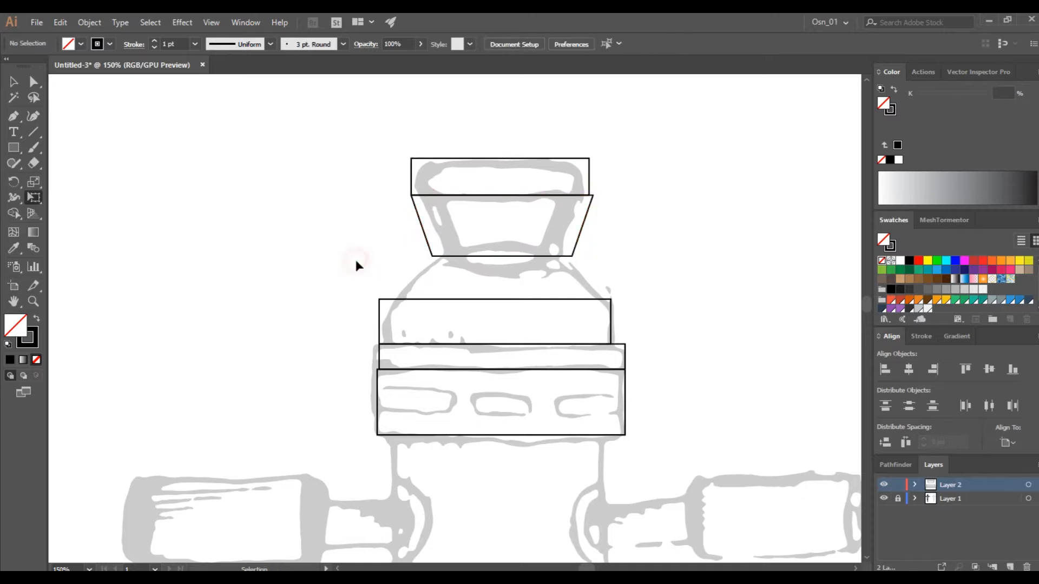
- Try reshaping the dome rectangle to follow the sketch, and delete it
left_click(397, 299)
left_click_drag(379, 298, 425, 300)
key("v")
left_click_drag(492, 298, 498, 261)
key("Delete")
- Draw a circle about 241 px in diameter over the dome, reaching up to the base of the neck
left_click_drag(14, 147, 60, 178)
left_click_drag(499, 303, 618, 390)
left_click(15, 82)
left_click_drag(407, 310, 407, 289)
- Widen the cap rectangle so it matches the top edge of the tapered neck
left_click(583, 169)
left_click(588, 172)
left_click_drag(589, 176, 575, 202)
- Copy the tapered neck in place and scale the copy down to form an inner trapezoid
left_click(631, 216)
left_click(580, 233)
key("ctrl+c")
key("ctrl+f")
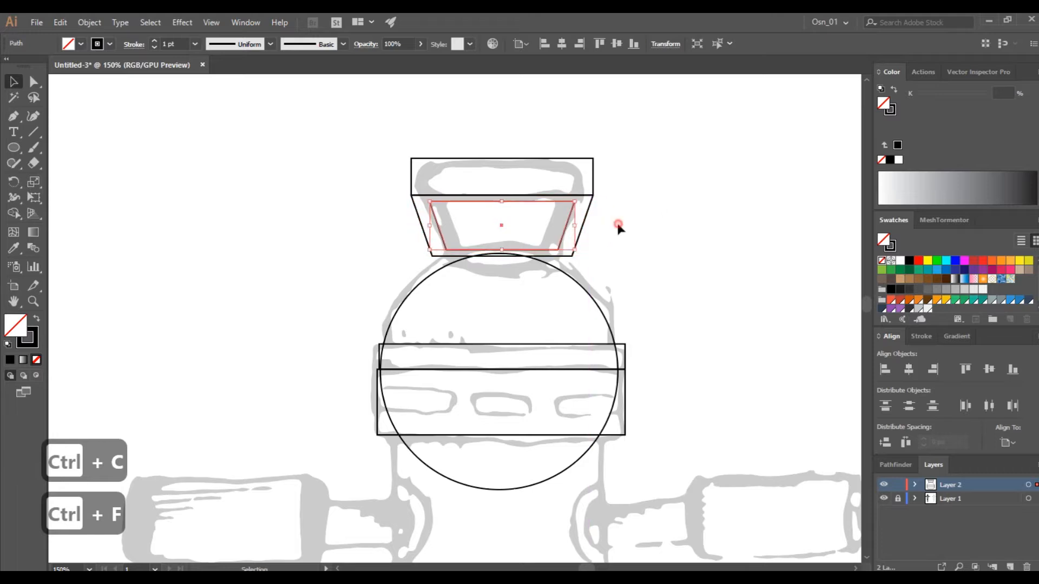
left_click(617, 228)
- Nudge the dome circle upward so it overlaps the base of the neck
left_click(559, 273)
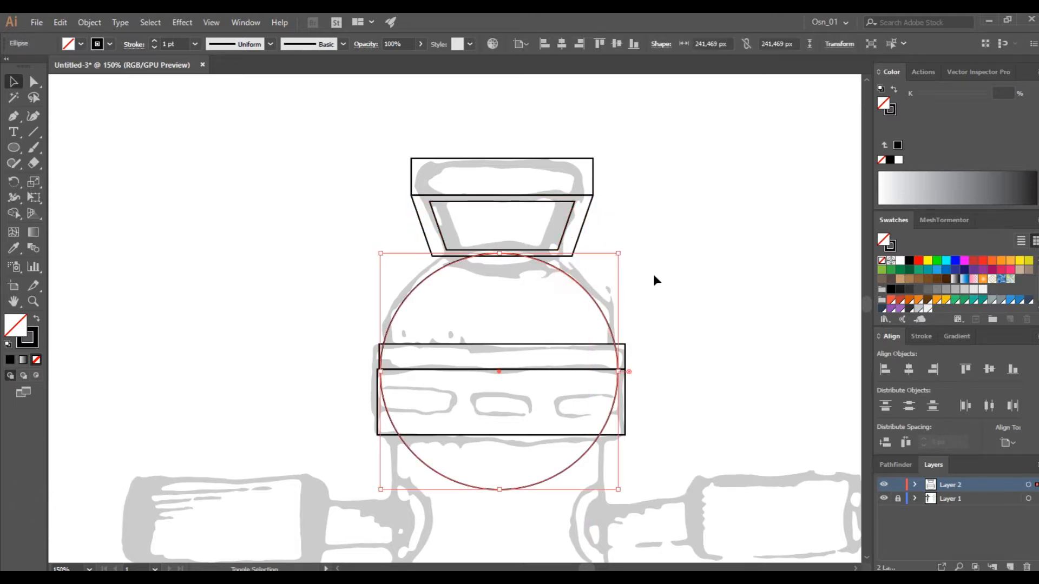
key("shift+Up")
key("shift+Up")
- Center all the drawn shapes horizontally on one another, aligning them to the selection
left_click_drag(630, 131, 304, 407)
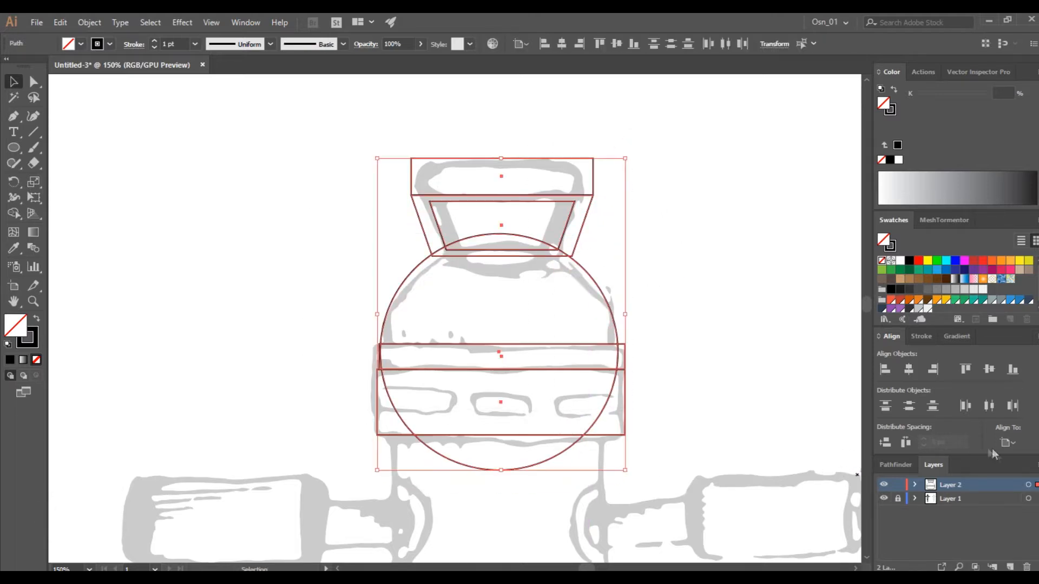
left_click(896, 465)
left_click(1007, 475)
left_click(972, 489)
left_click(908, 401)
left_click(728, 256)
- Draw a rectangle over the left slot of the wide band, starting at the band's left edge
scroll(596, 303, "down", 1)
left_click(453, 314)
scroll(452, 314, "down", 2)
left_click(320, 269)
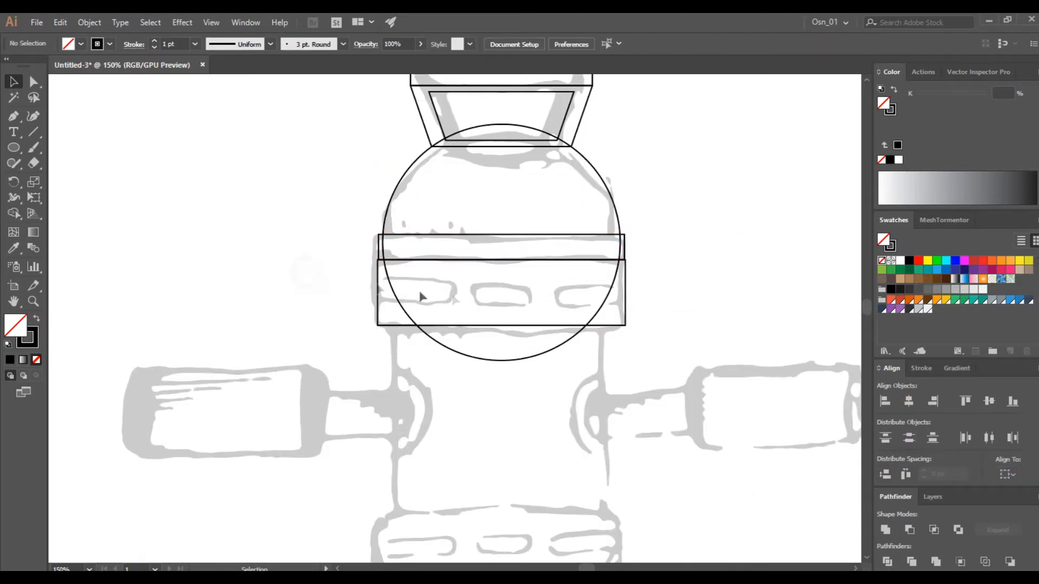
scroll(483, 304, "up", 1)
left_click_drag(17, 154, 34, 147)
left_click_drag(343, 269, 444, 304)
- Copy the slot rectangle to the middle and the right end of the band with equal gaps
key("v")
left_click(429, 278)
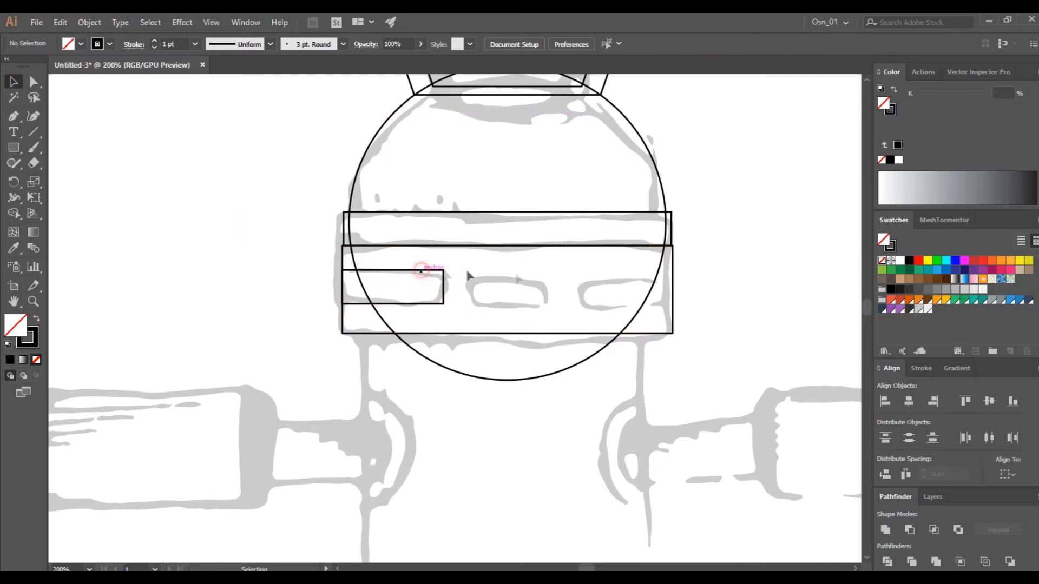
left_click_drag(369, 275, 497, 282)
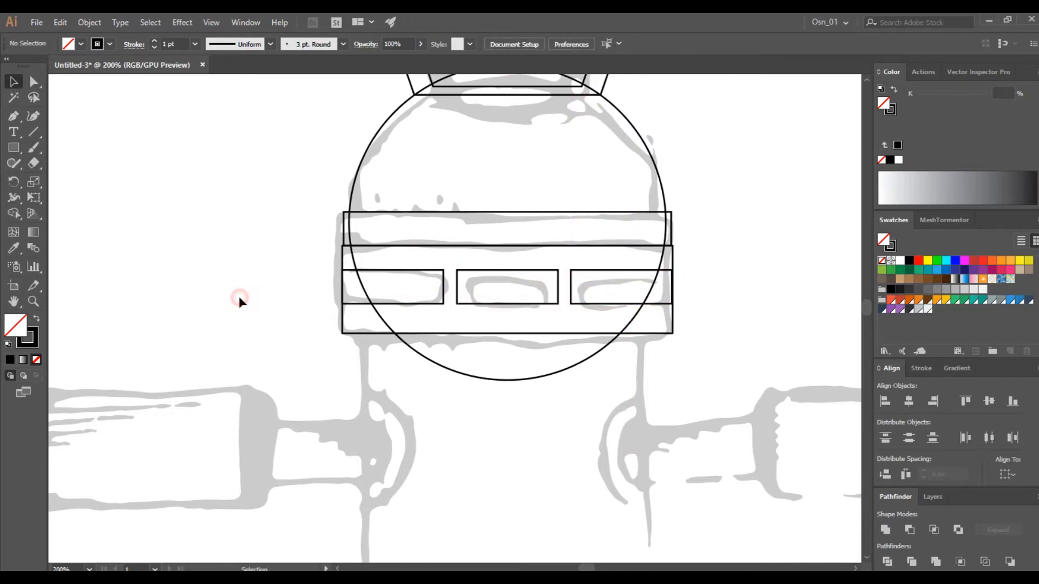
- Remove the part of the circle below the wide band with the Shape Builder
scroll(239, 297, "down", 1)
left_click(336, 323)
left_click(392, 353, "shift")
key("shift+m")
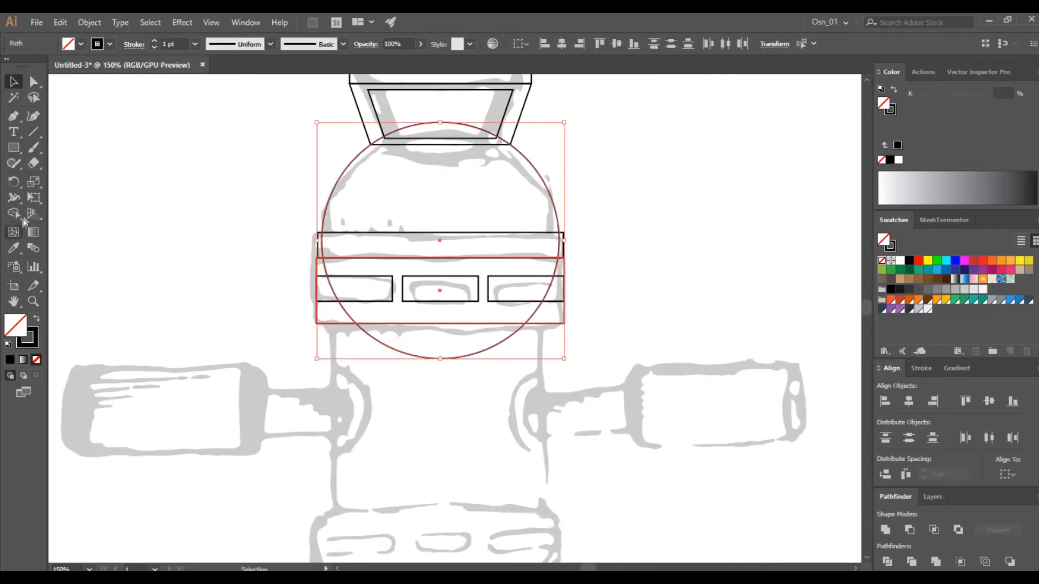
left_click(424, 346, "alt")
key("v")
left_click(228, 244)
- Draw a rectangle of about 214 x 96 px over the grip of the left handle
scroll(332, 343, "down", 2)
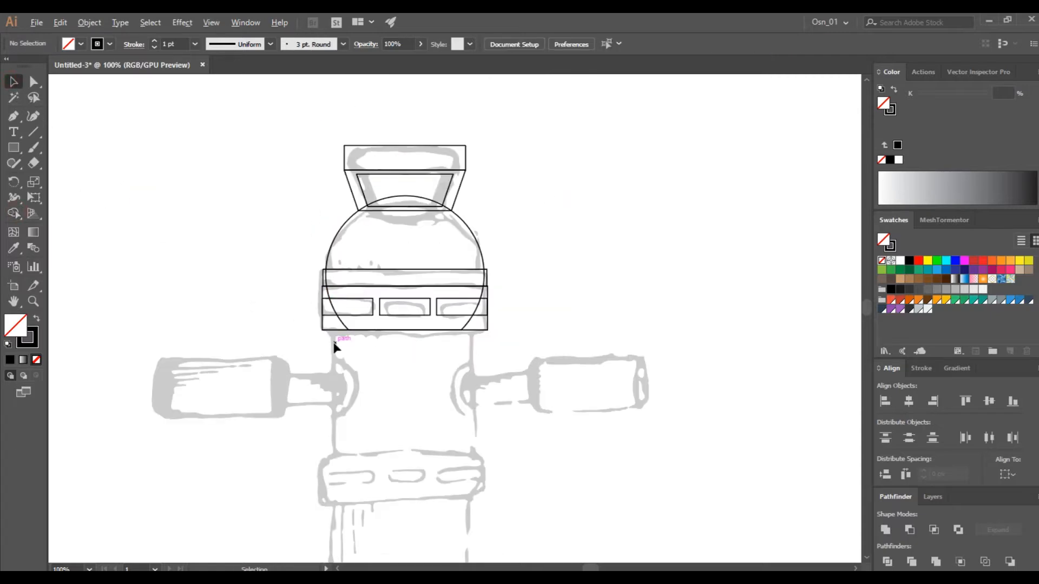
scroll(342, 324, "up", 1)
key("m")
left_click_drag(141, 249, 281, 312)
scroll(238, 279, "up", 1)
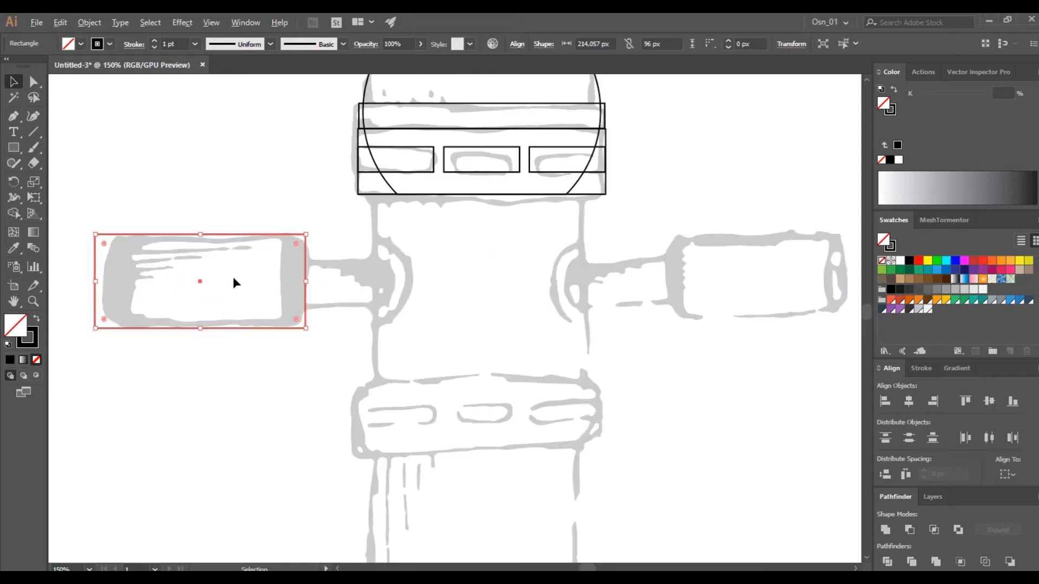
- Draw a rectangle of about 94 x 45 px over the rod joining the left grip to the body
scroll(174, 216, "left", 1)
left_click(14, 150)
left_click(263, 197)
key("Escape")
mouse_move(354, 263)
left_mouse_down()
mouse_move(370, 285)
mouse_move(445, 303)
left_mouse_up()
- Draw a narrow ellipse about 7.4 x 96 px at the left grip's outer end and one about 46 x 68 px where the rod meets the body
left_click_drag(16, 152, 81, 176)
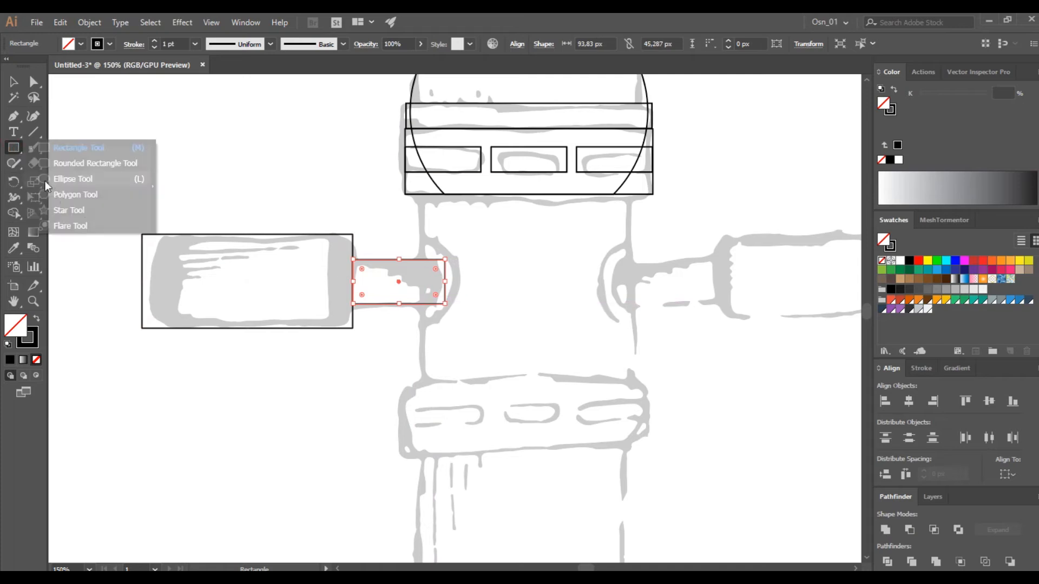
left_click_drag(141, 234, 150, 328)
scroll(429, 311, "up", 2)
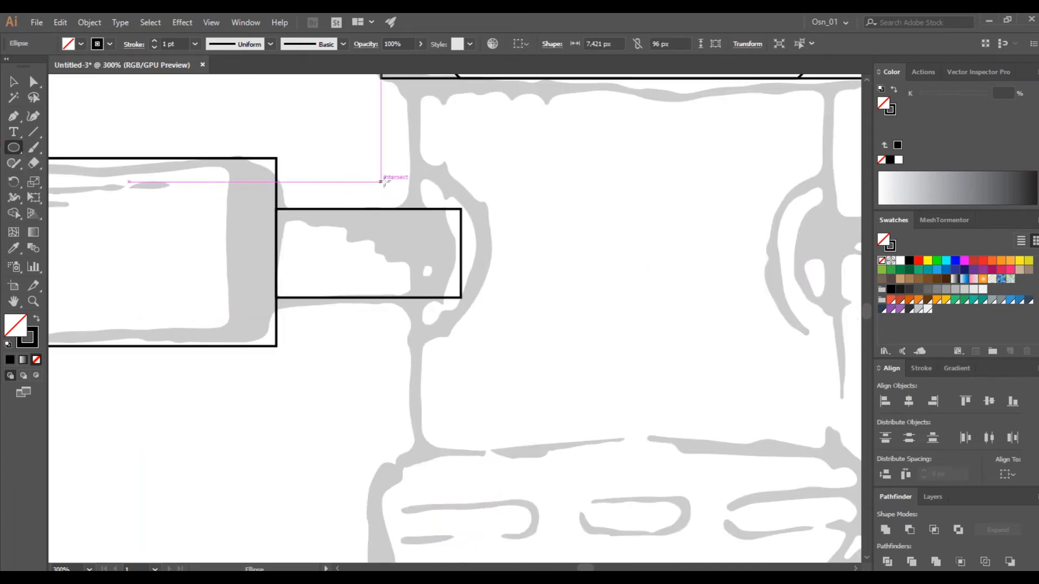
mouse_move(416, 251)
left_mouse_down()
mouse_move(439, 237)
mouse_move(438, 214)
mouse_move(471, 181)
mouse_move(462, 185)
left_mouse_up()
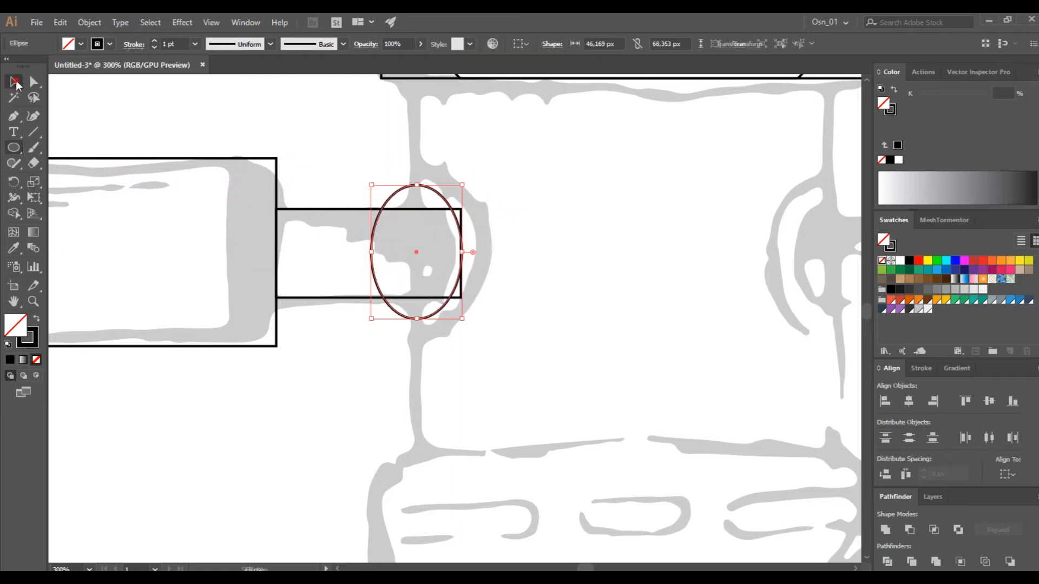
- Copy the joint ellipse in place and enlarge the copy around its centre to form an outer ring
left_click(16, 82)
key("ctrl+c")
key("ctrl+f")
left_click_drag(461, 185, 482, 158)
- Draw a rectangle of about 217 x 194 px over the body section below the wide band
left_click_drag(15, 148, 65, 147)
scroll(317, 267, "down", 2)
left_click_drag(363, 172, 577, 363)
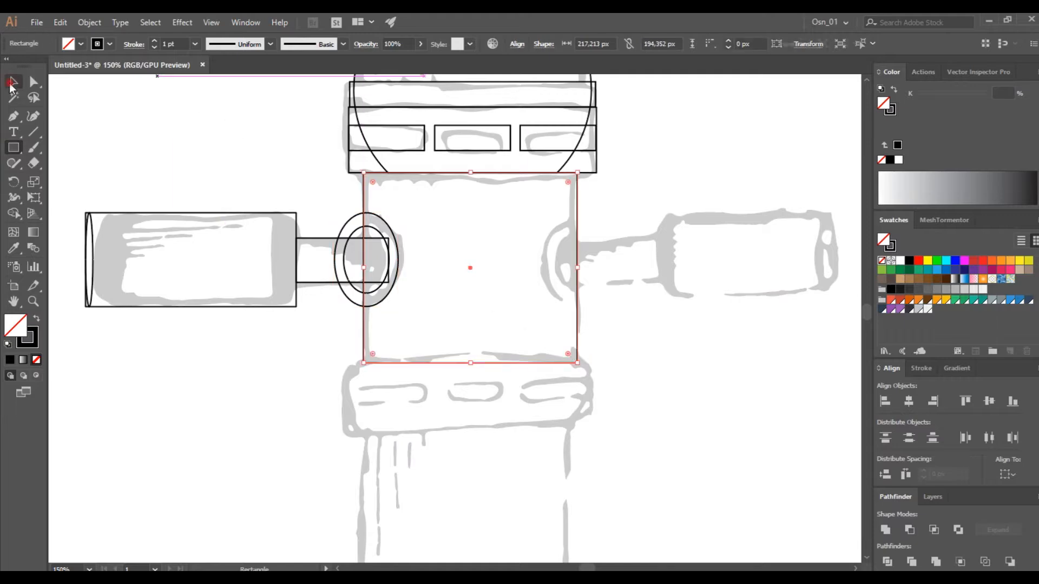
- Copy the wide band with its three slots down to the lower collar, aligned with the bottom edge of the body rectangle
scroll(253, 190, "up", 2)
left_click(253, 190)
left_click_drag(552, 219, 557, 221)
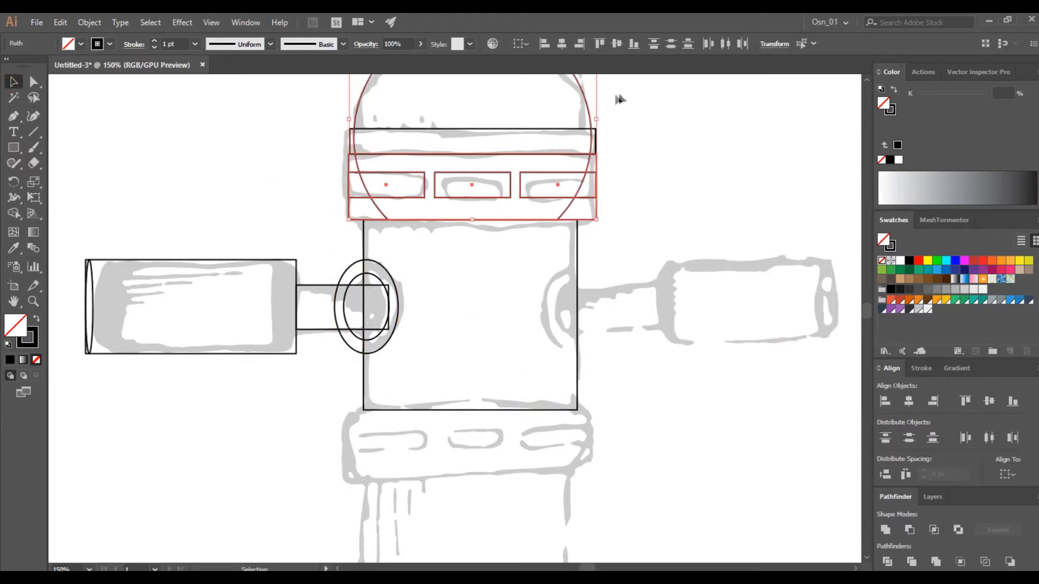
scroll(586, 171, "down", 2)
left_click_drag(580, 174, 563, 424)
key("ctrl+=")
key("ctrl+=")
key("ctrl+=")
left_click_drag(533, 393, 534, 386)
key("ctrl+minus")
key("ctrl+minus")
key("ctrl+minus")
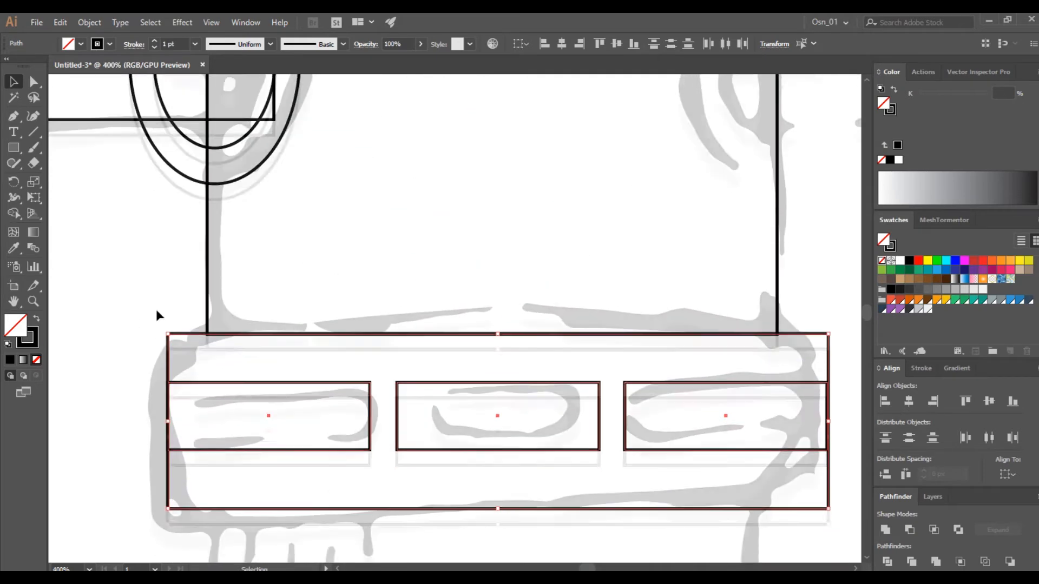
- Copy the body rectangle to directly below the lower slotted band
scroll(99, 313, "left", 4)
left_click(102, 312)
left_click_drag(236, 229, 233, 484)
- Select the left joint's ellipses, rod and body, and remove the ellipse parts outside the body with the Shape Builder
scroll(223, 190, "up", 5)
scroll(217, 225, "up", 4)
scroll(324, 225, "down", 2)
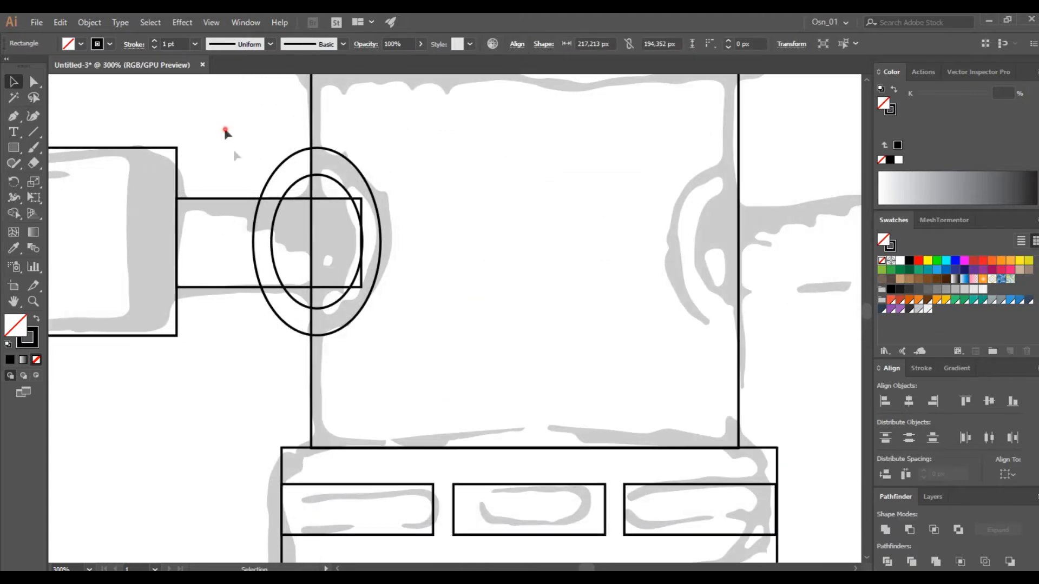
left_click_drag(223, 126, 377, 377)
left_click(13, 213)
left_click(285, 171, "alt")
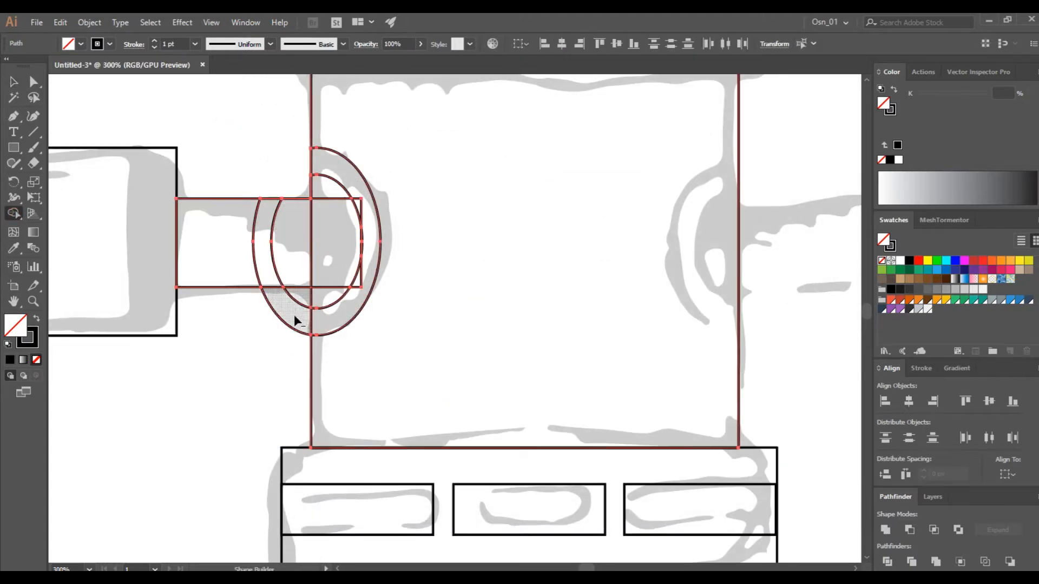
left_click_drag(246, 337, 248, 336)
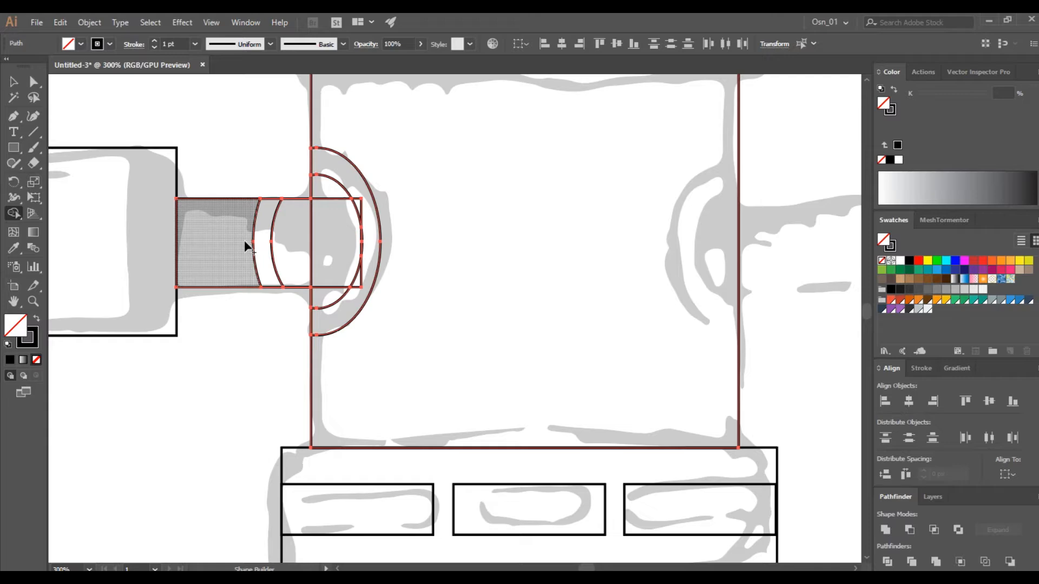
- Merge the rod segments up to the inner ellipse and absorb the rod's protruding corners into the outer ring
scroll(248, 246, "down", 1)
scroll(248, 241, "left", 2)
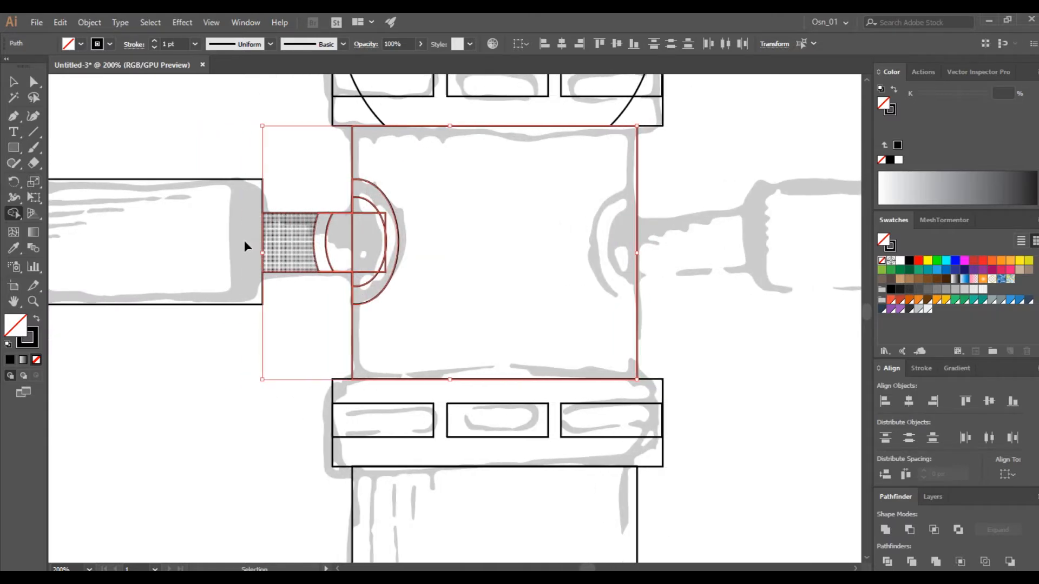
mouse_move(298, 242)
left_mouse_down()
mouse_move(338, 244)
mouse_move(382, 244)
left_mouse_up()
scroll(379, 232, "up", 3)
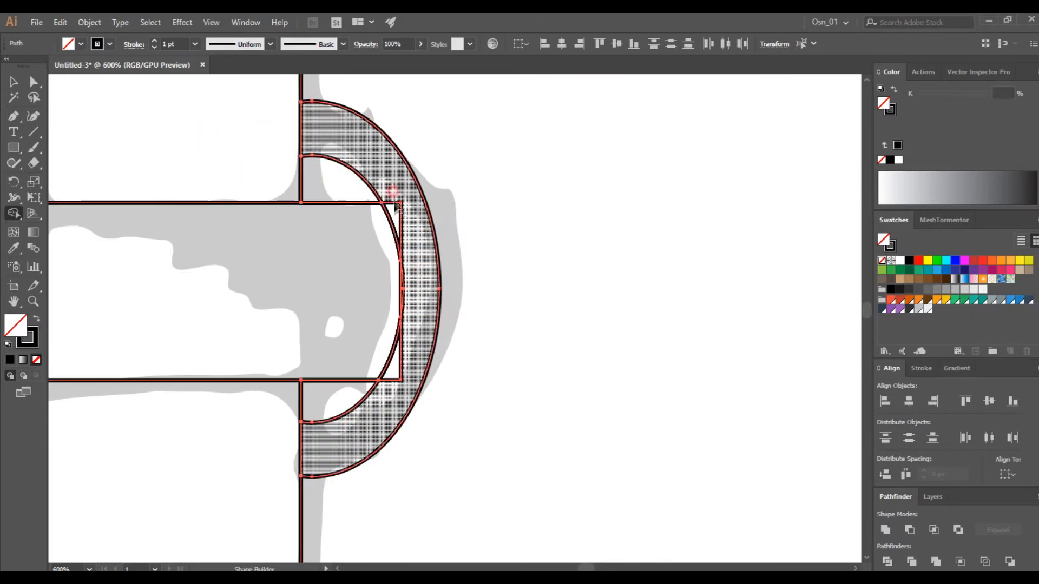
scroll(290, 439, "down", 3)
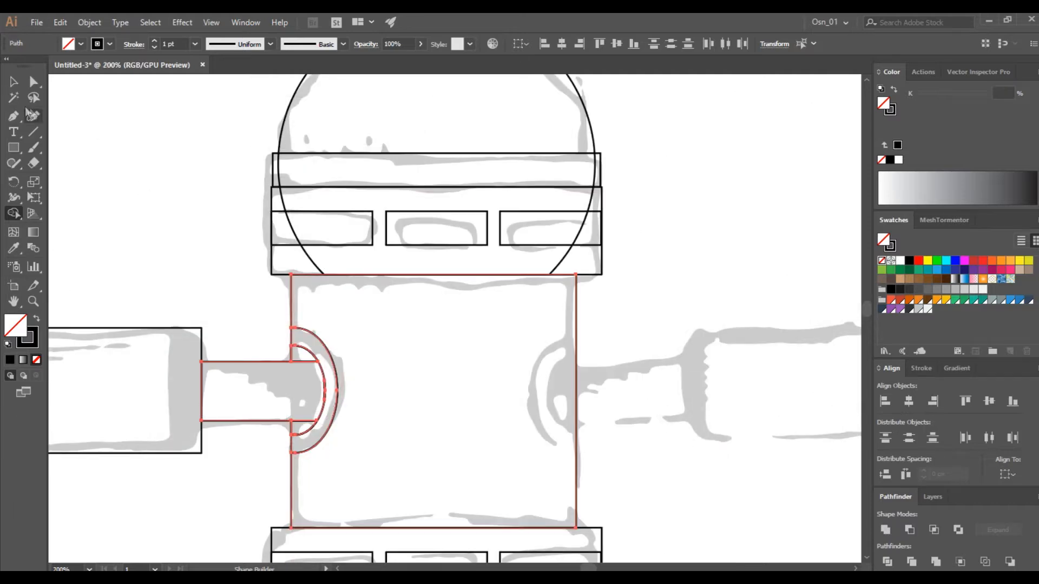
- Try to delete the small segment above the rod inside the left joint's inner ellipse
key("v")
left_click(174, 213)
scroll(184, 282, "down", 2)
scroll(189, 347, "left", 3)
left_click(370, 289)
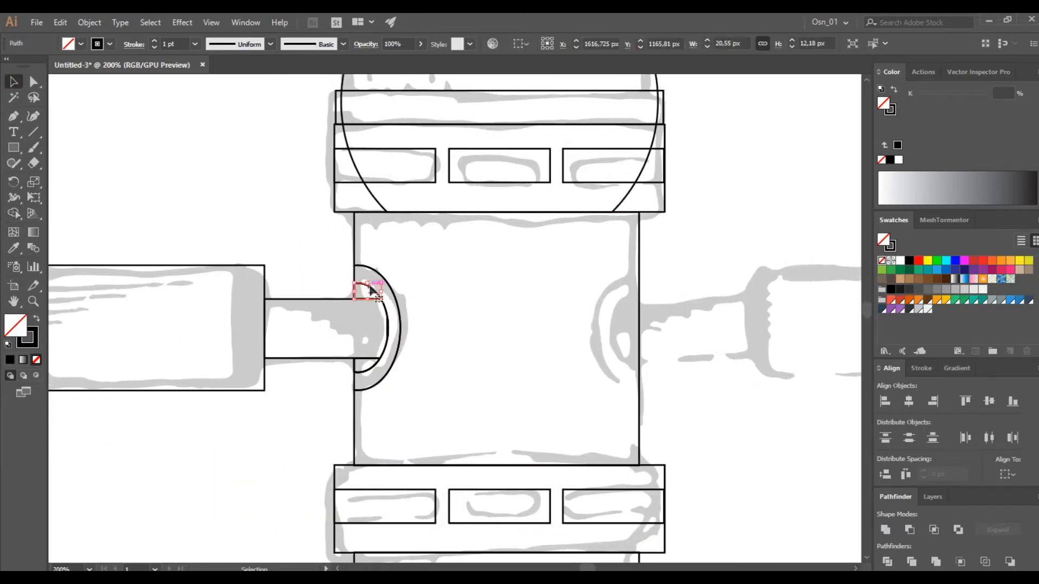
key("Delete")
- Centre the narrow ellipse on the outer edge of the left grip rectangle
scroll(292, 268, "down", 2)
scroll(127, 295, "up", 4)
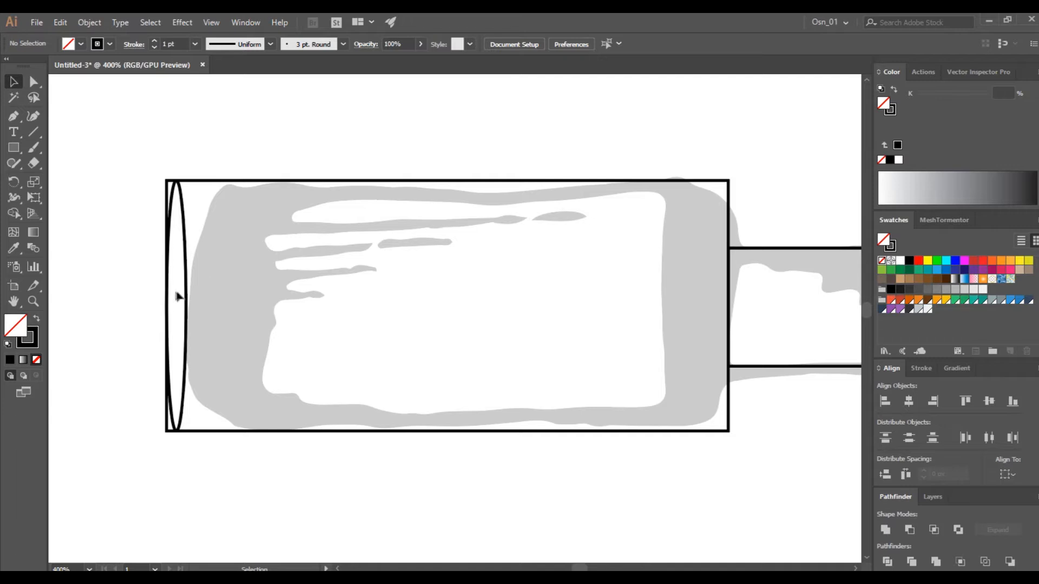
left_click_drag(187, 293, 178, 296)
mouse_move(137, 157)
left_mouse_down()
mouse_move(189, 290)
mouse_move(172, 281)
mouse_move(157, 243)
left_mouse_up()
left_click(17, 214)
left_click(14, 82)
left_click(88, 154)
key("ctrl+z")
left_click(102, 225)
left_click(128, 346)
- Fit the narrow ellipse's height to the grip's corners at 96 px
scroll(139, 314, "up", 2)
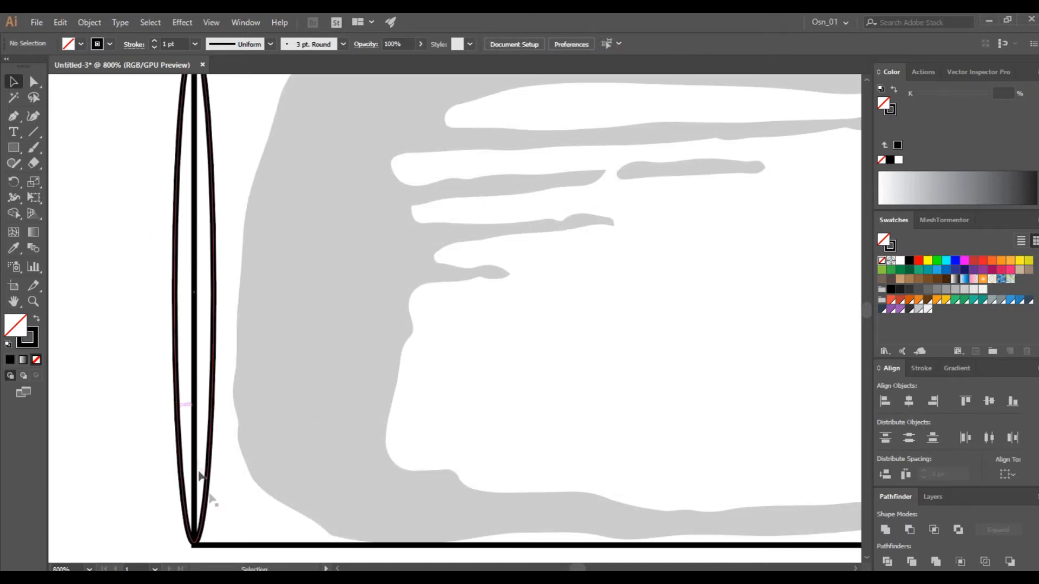
left_click(209, 492)
scroll(211, 496, "down", 1)
left_click_drag(195, 482, 199, 486)
scroll(211, 303, "up", 5)
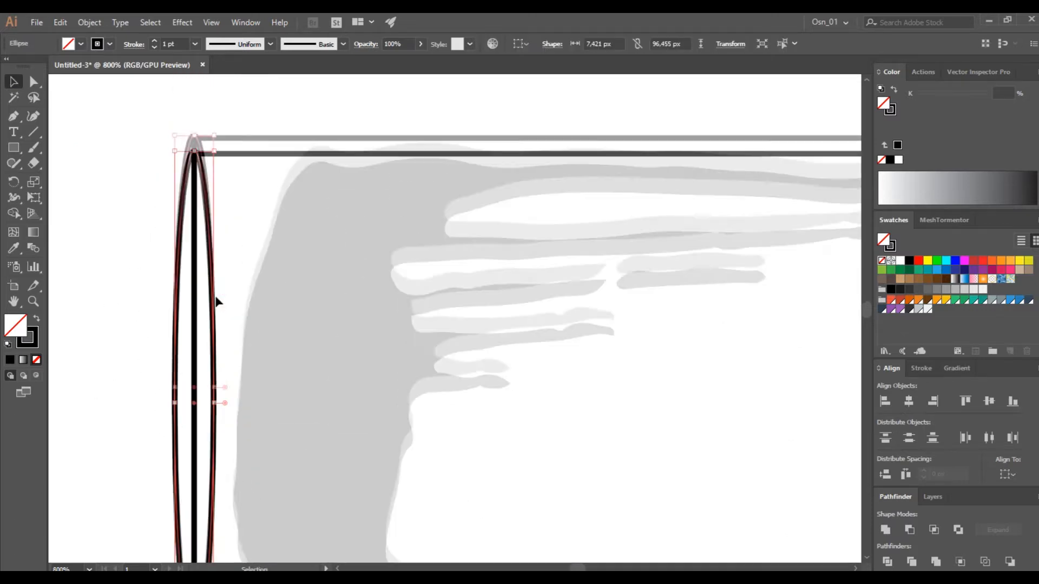
left_click_drag(194, 245, 203, 250)
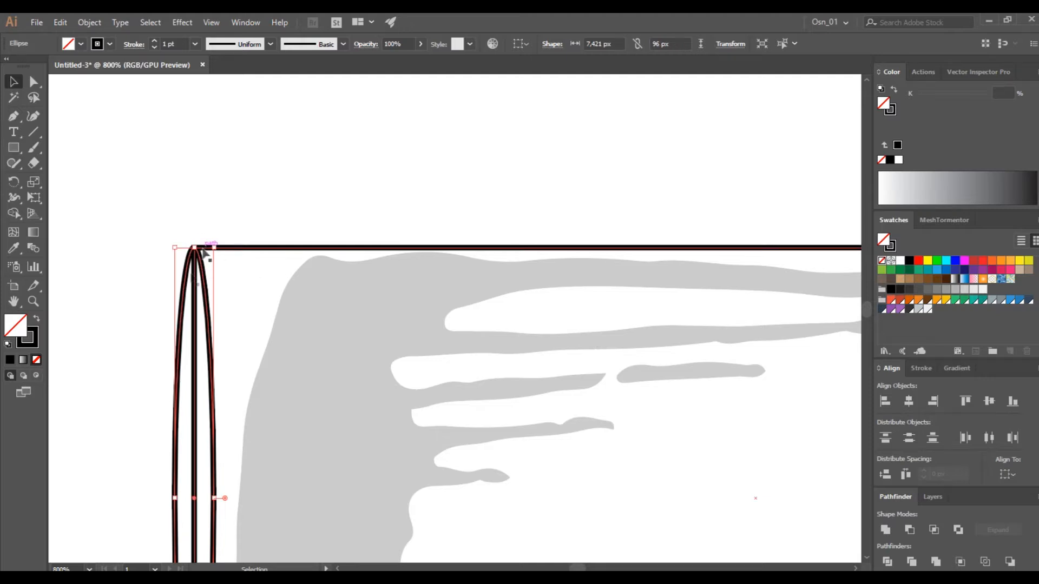
- Merge the two halves of the narrow ellipse with the Shape Builder to remove the grip edge running through it
left_click(210, 249, "shift")
left_click(15, 213)
left_click_drag(188, 377, 205, 379)
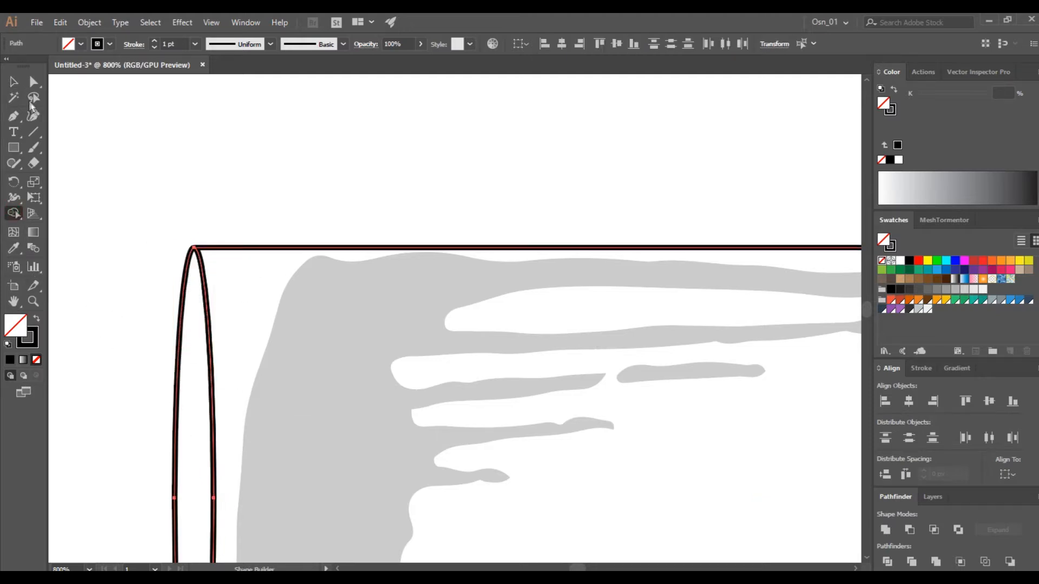
left_click(14, 81)
left_click(137, 143)
- Copy the complete left handle with its joint to the other side of the body and mirror it horizontally
scroll(212, 231, "down", 5)
left_click_drag(509, 337, 514, 341)
left_click(486, 348, "shift")
scroll(373, 346, "right", 5)
left_click_drag(139, 238, 651, 239)
left_click_drag(795, 233, 476, 324)
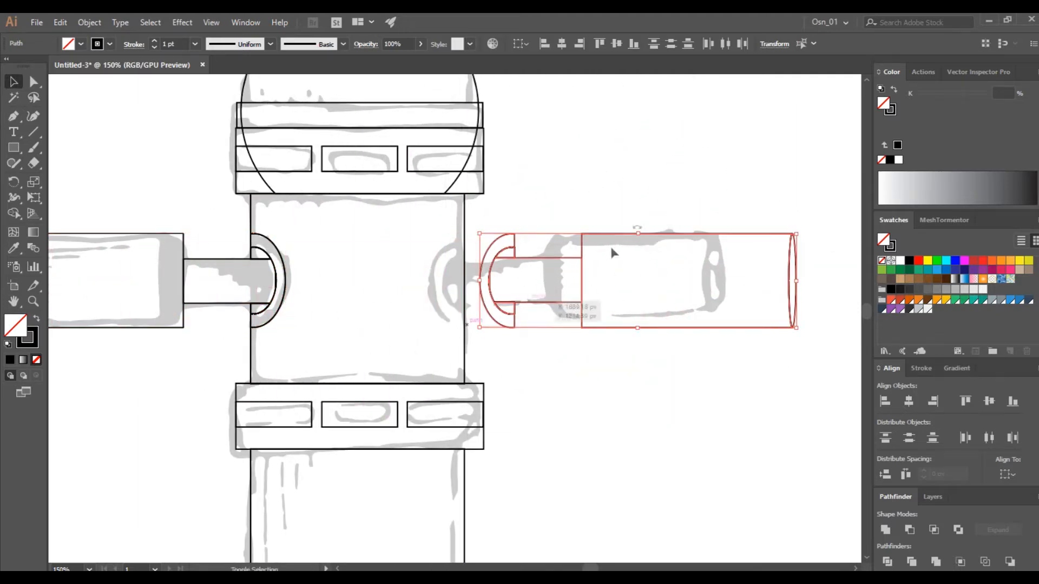
- Move the mirrored handle against the body so that its joint's flat edge meets the body's right edge
left_click(604, 244)
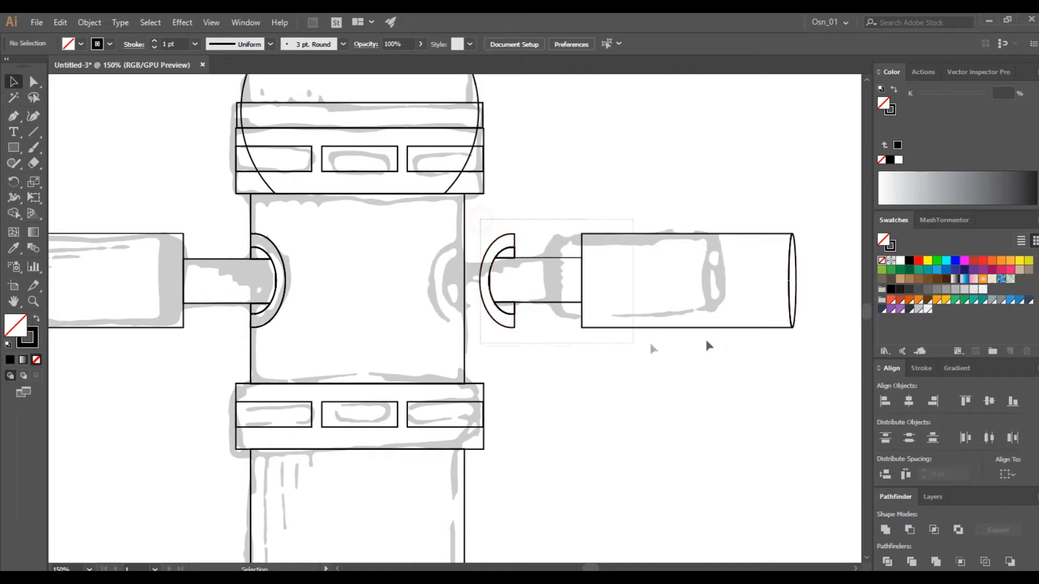
left_click_drag(706, 341, 802, 342)
scroll(439, 217, "up", 5)
scroll(657, 441, "up", 3)
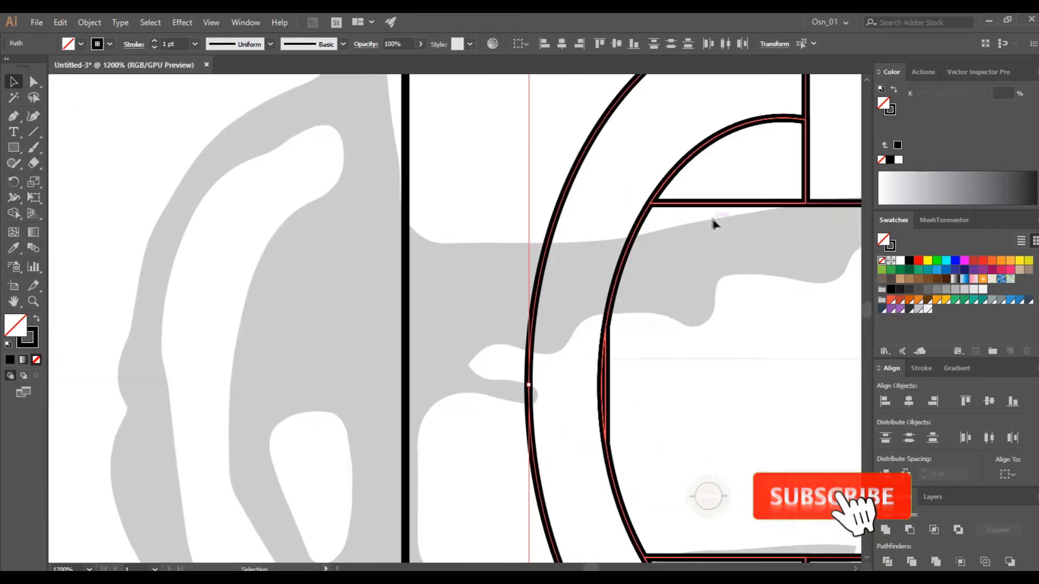
left_click_drag(738, 255, 330, 257)
scroll(330, 256, "down", 5)
scroll(362, 308, "down", 3)
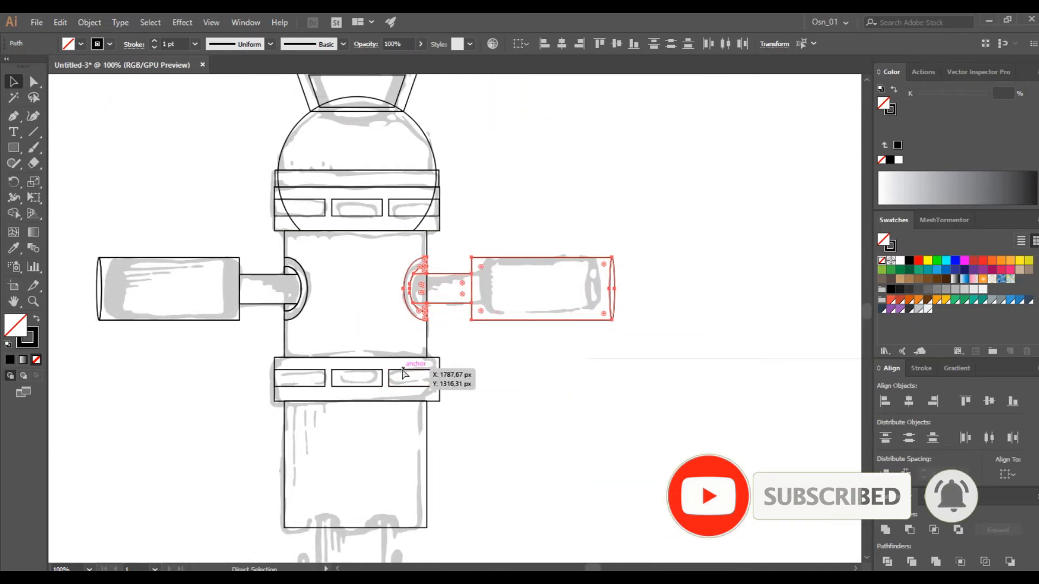
left_click(221, 425)
- Draw a rectangle of about 43.5 x 32 px over the left tab at the body's lower edge
scroll(258, 368, "down", 6)
scroll(369, 213, "up", 2)
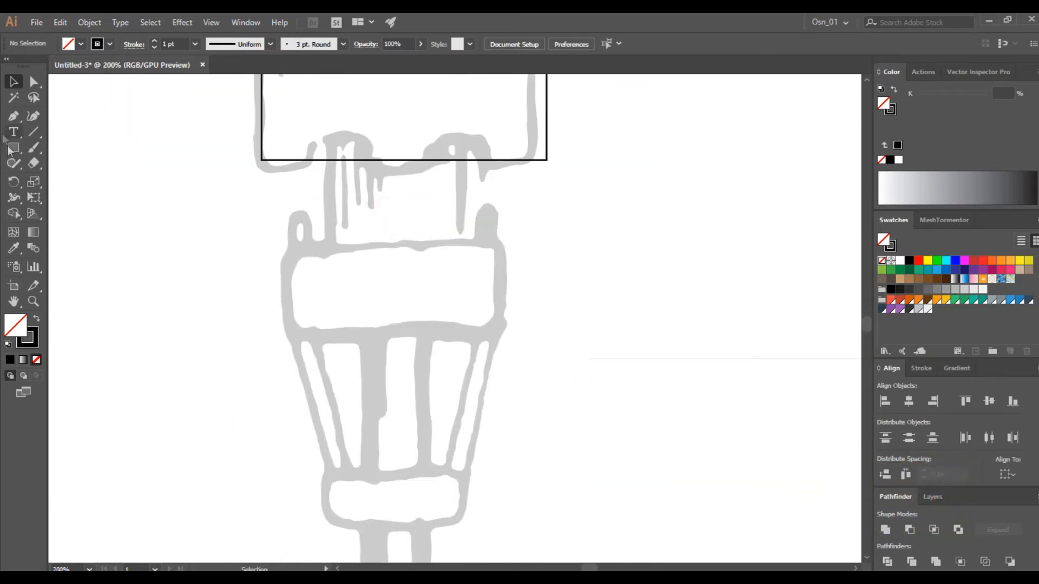
scroll(329, 158, "up", 1)
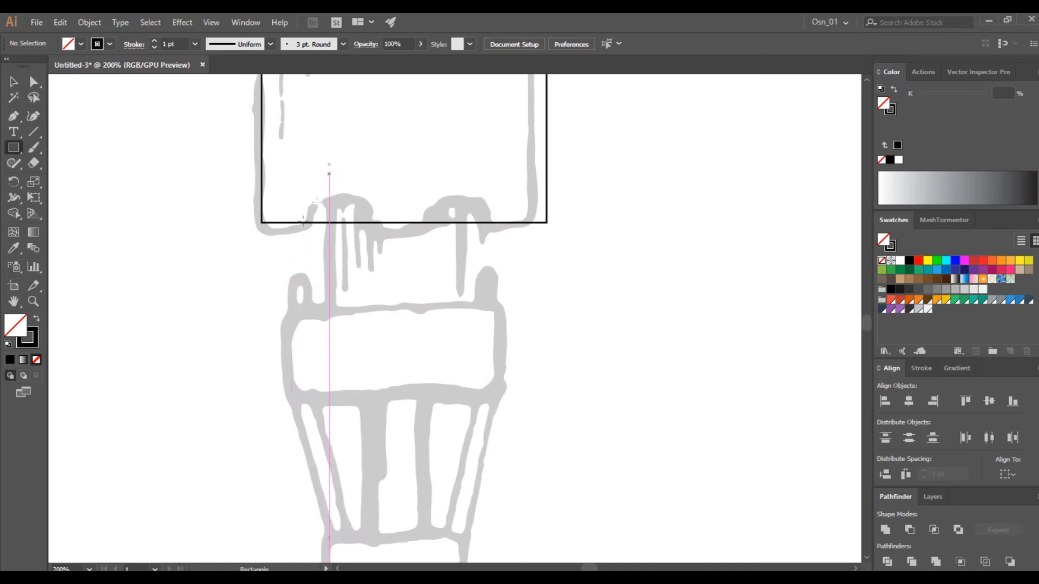
left_click_drag(371, 200, 372, 201)
key("v")
left_click(288, 237)
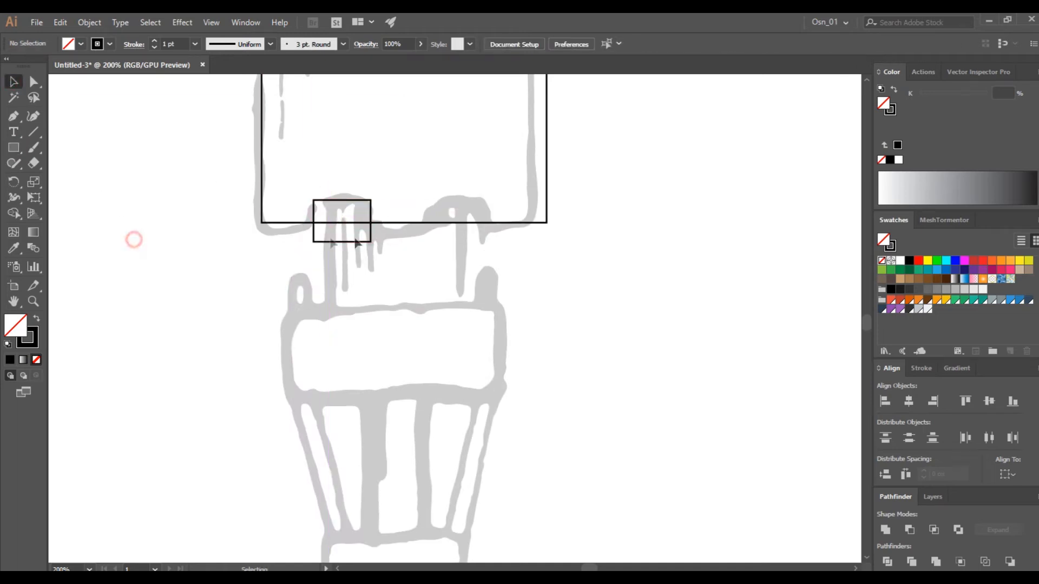
- Copy the tab rectangle horizontally onto the right tab and group the two rectangles
left_click_drag(360, 242, 474, 242)
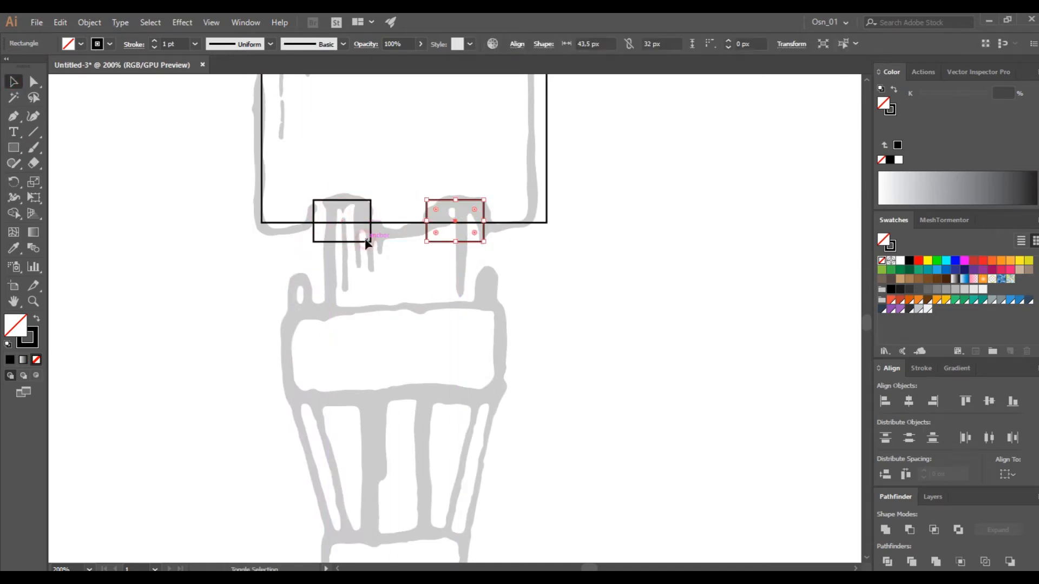
left_click(373, 242, "shift")
key("ctrl+g")
left_click(283, 261)
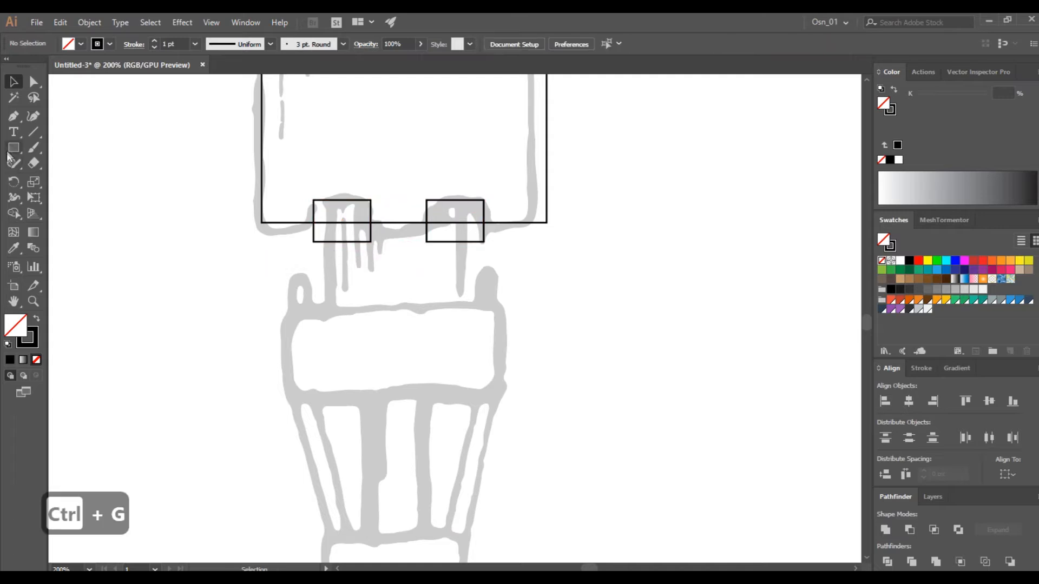
- Draw a rectangle over the wide chuck collar and one of about 110 x 69 px over the neck above it
mouse_move(283, 309)
left_mouse_down()
mouse_move(302, 356)
mouse_move(506, 404)
left_mouse_up()
left_click_drag(323, 308, 467, 220)
- Draw a rectangle over the central column below the wide collar and one of about 103 x 42 px over the small lower collar
scroll(336, 332, "down", 5)
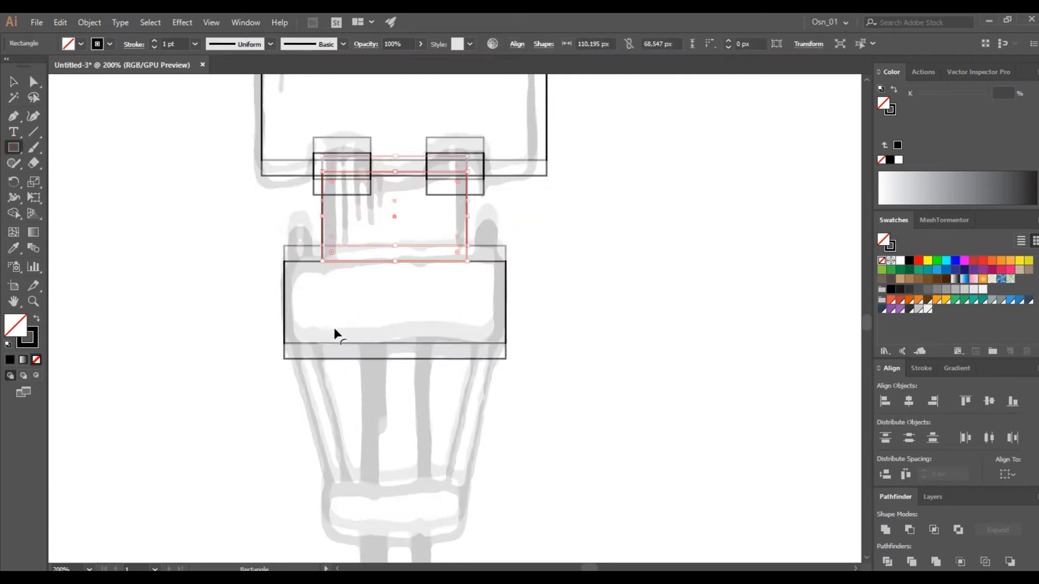
scroll(334, 265, "down", 2, "alt")
left_click_drag(361, 289, 399, 347)
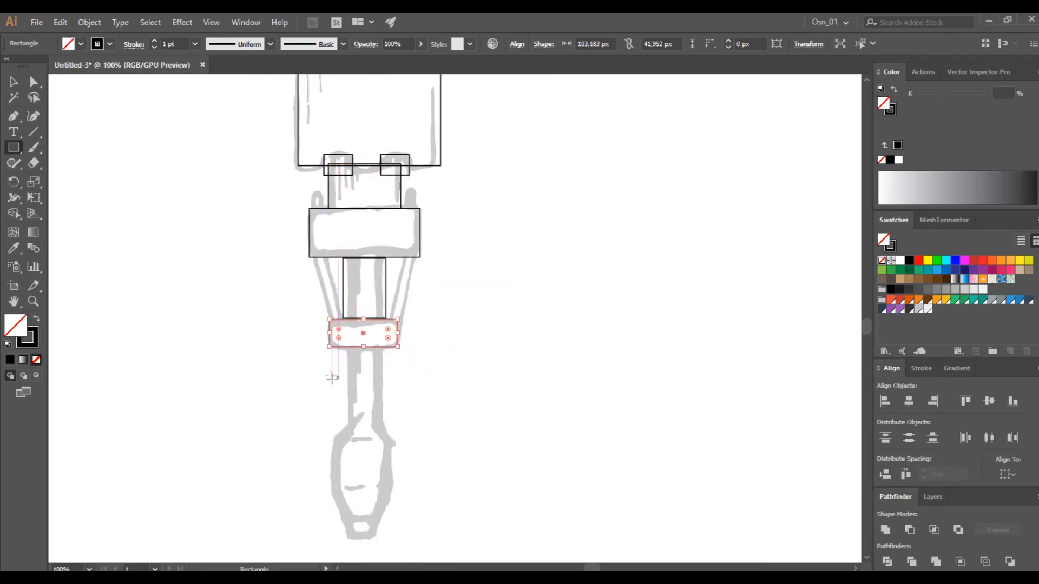
left_click(195, 365)
- Copy the central column rectangle to below the small collar and narrow the copy to about 43 px
scroll(307, 307, "down", 2)
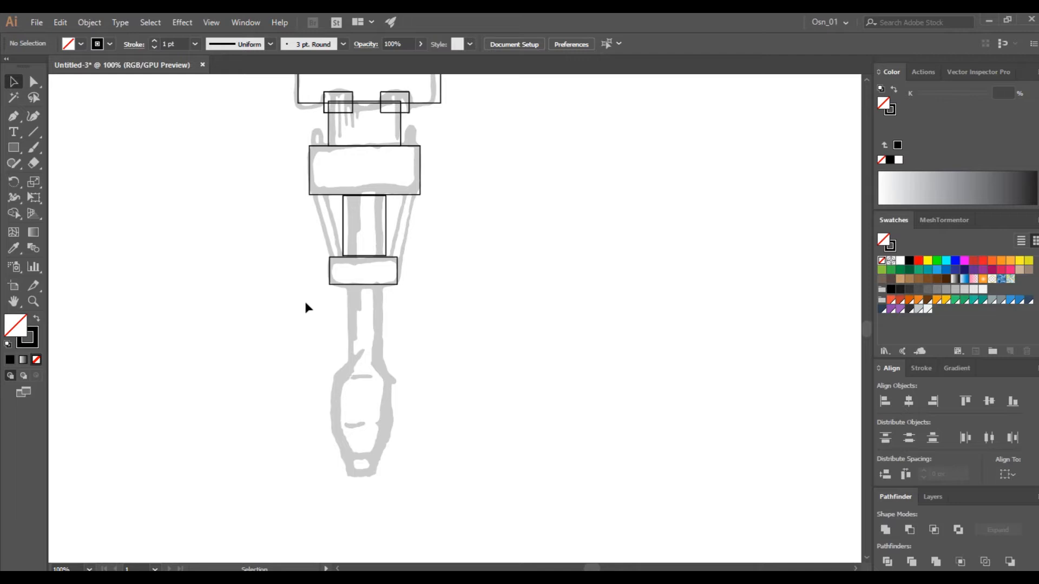
scroll(285, 207, "up", 3, "alt")
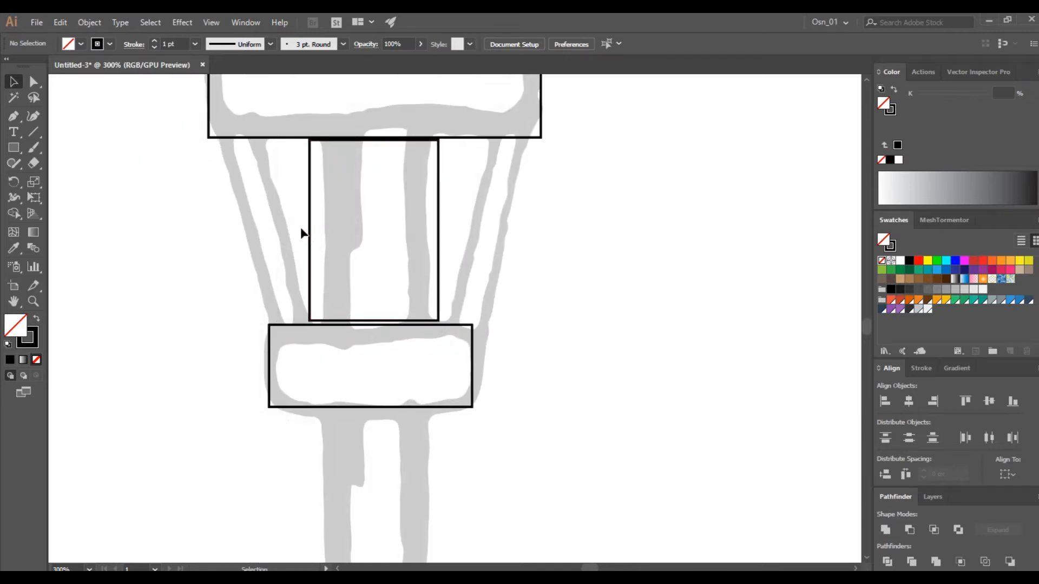
left_click(310, 238)
scroll(313, 255, "down", 3)
left_click_drag(312, 176, 310, 441)
left_click_drag(438, 418, 411, 417)
- Extend the shaft rectangle downward to the top of the bit head
scroll(417, 417, "down", 3, "alt")
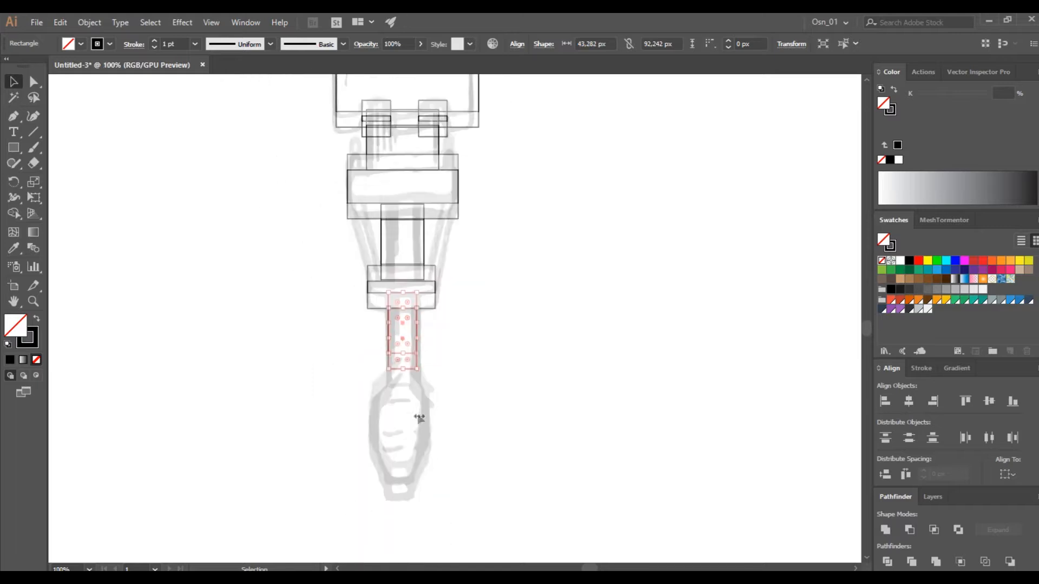
scroll(420, 419, "down", 4)
left_click_drag(398, 289, 399, 288)
left_click(443, 294)
scroll(444, 294, "up", 2, "alt")
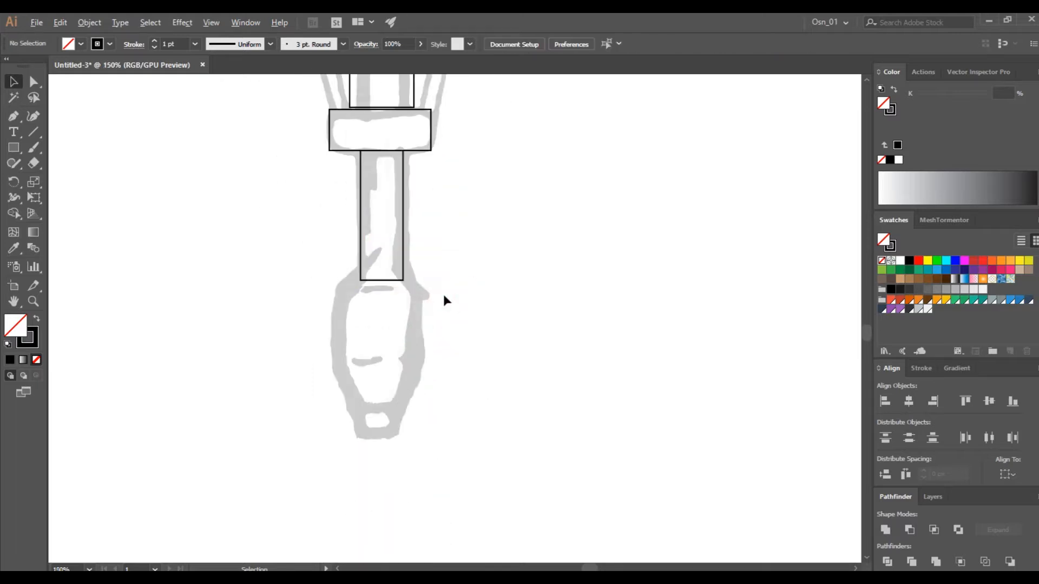
- Draw a rectangle of about 77 x 42 px over the bit's tip and add a taller one of equal width directly above it
left_click(12, 150)
scroll(305, 252, "down", 3)
left_click_drag(299, 375, 400, 431)
key("v")
left_click(355, 384)
left_click_drag(345, 382, 352, 249)
- Taper the lower rectangle at the bit's tip into a trapezoid that narrows symmetrically downward
left_click(364, 394)
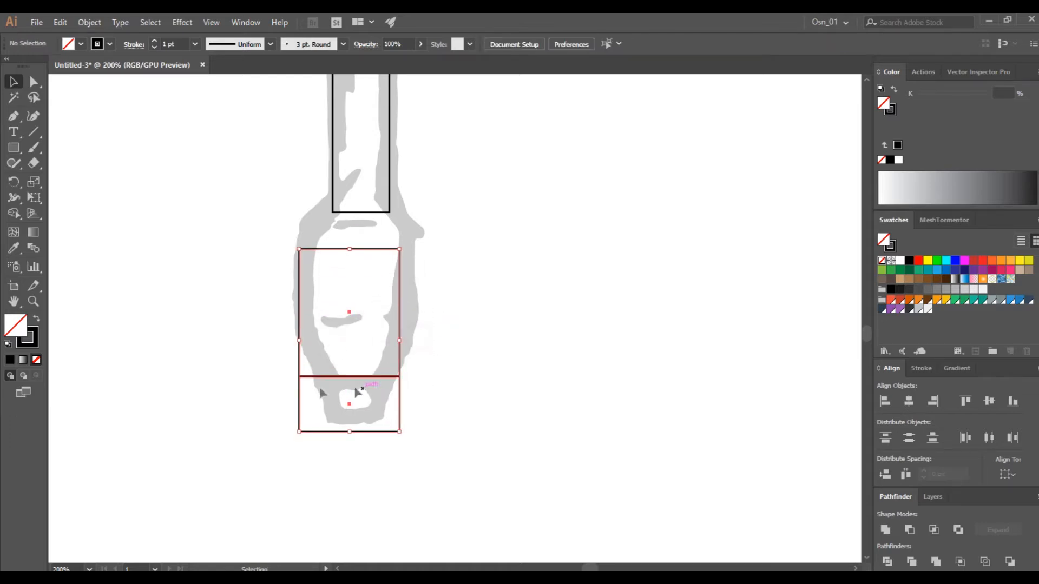
left_click(35, 204)
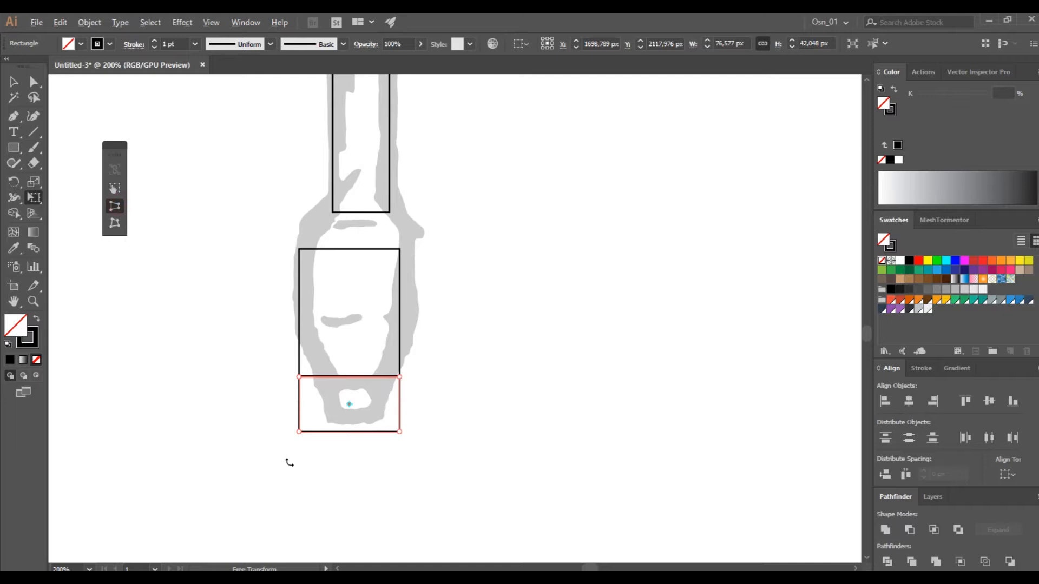
scroll(290, 463, "up", 2)
left_click_drag(307, 399, 342, 399)
scroll(342, 400, "up", 3)
scroll(341, 397, "up", 4)
scroll(340, 398, "down", 2)
- Copy the tapered tip to the upper edge of the bit's tall rectangle and flip it so it narrows upward
left_click(13, 85)
left_click(233, 418)
left_click_drag(400, 467, 404, 318)
left_click_drag(431, 259, 314, 326)
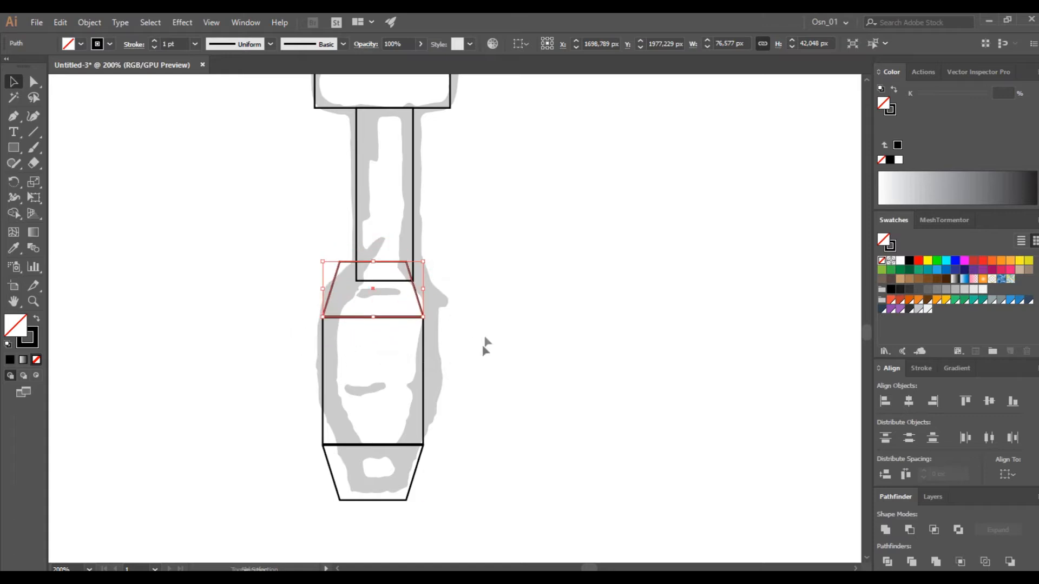
scroll(338, 308, "up", 3)
scroll(595, 374, "down", 2)
left_click(613, 352)
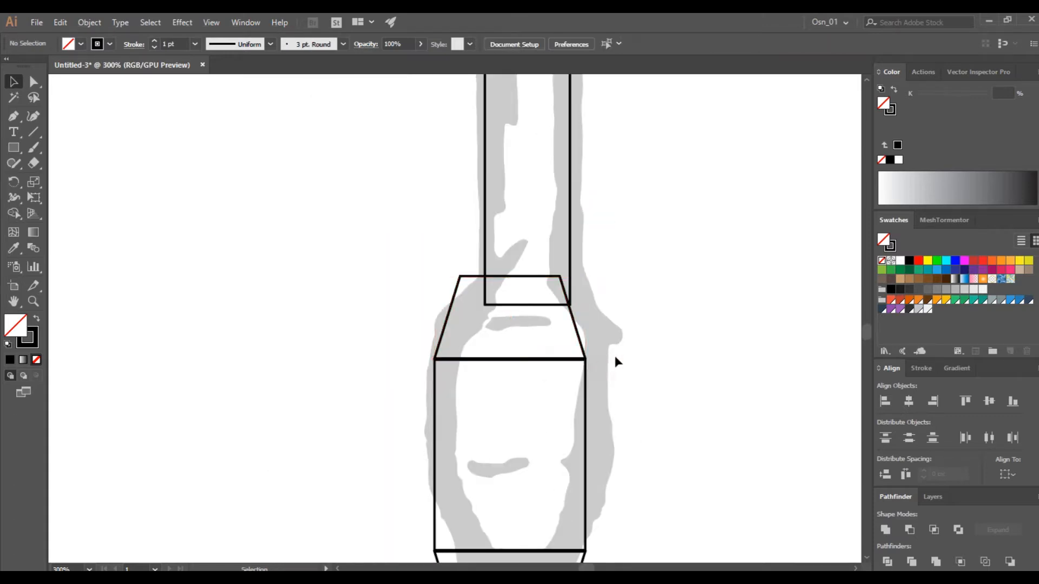
- Group the two side handles together with the body section between them
scroll(612, 352, "down", 1)
scroll(541, 406, "right", 2)
left_click(448, 462)
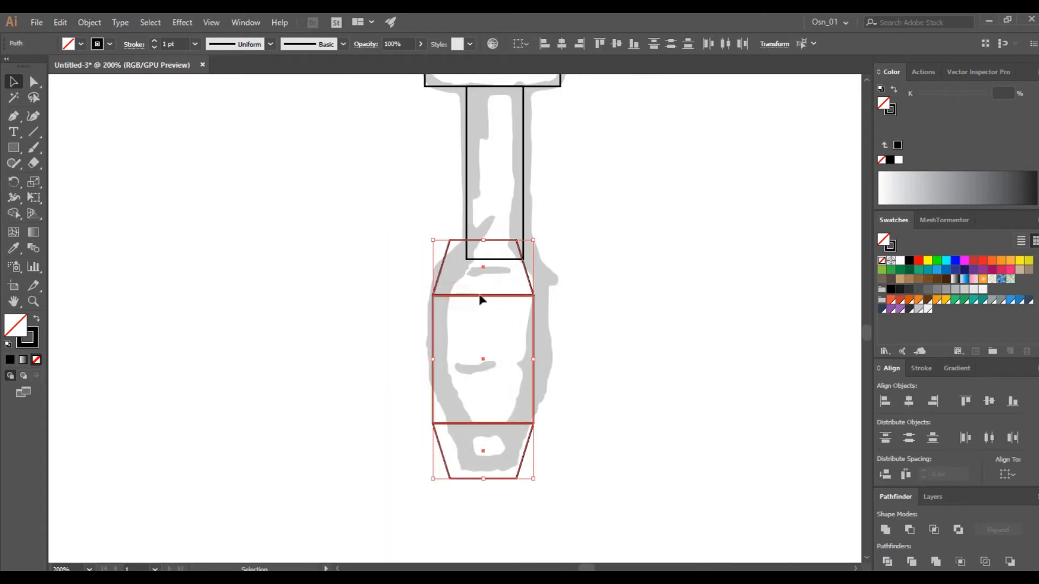
scroll(480, 299, "down", 5)
left_click(455, 218)
scroll(452, 216, "up", 4)
scroll(450, 216, "right", 2)
scroll(329, 250, "down", 2)
scroll(322, 276, "right", 1)
left_click_drag(231, 225, 365, 265)
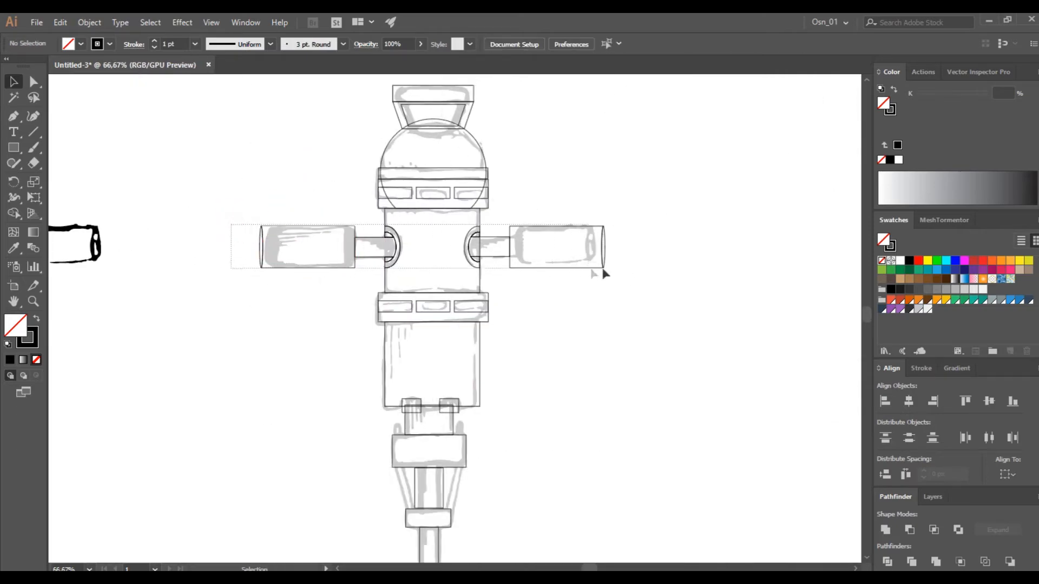
left_click_drag(605, 274, 606, 274)
key("ctrl+g")
- Select all the redrawn tool parts and align them to a common horizontal centre
key("ctrl+a")
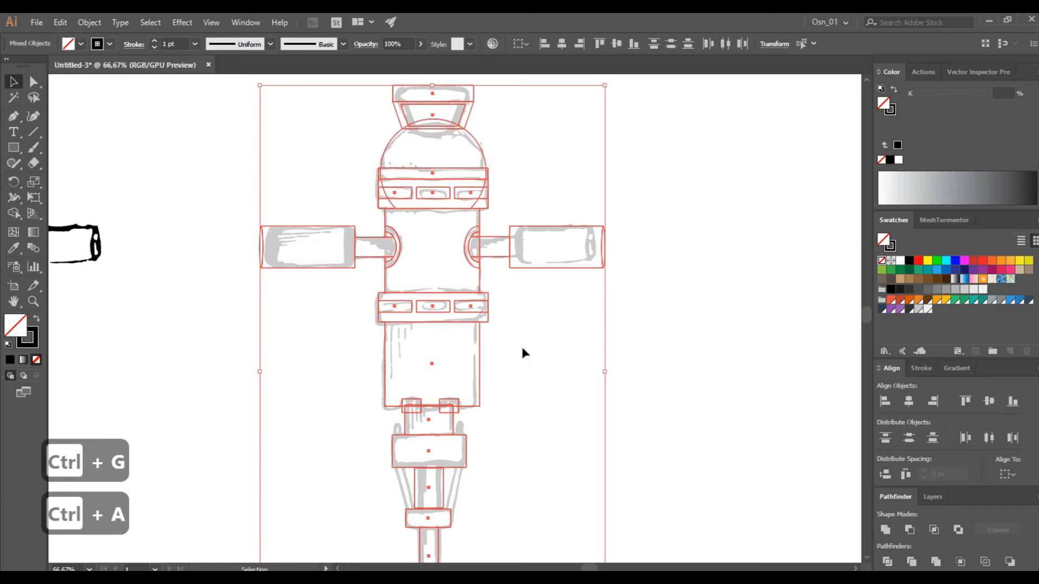
scroll(523, 353, "down", 3)
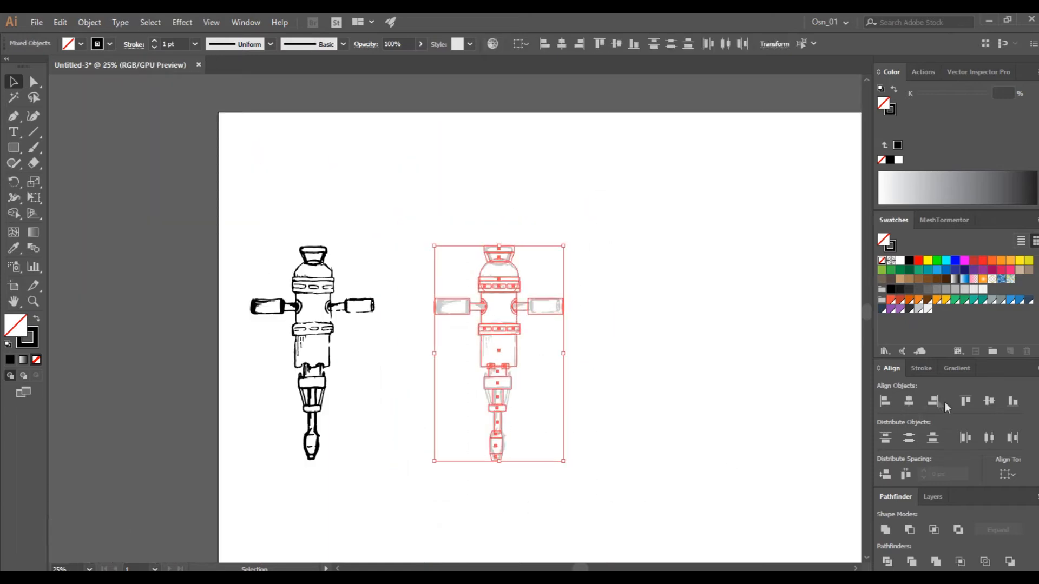
left_click(908, 401)
- Move the lower collar, shaft and bit, followed by the central column, upward to close the gaps so neighbouring parts meet flush
scroll(489, 370, "up", 3)
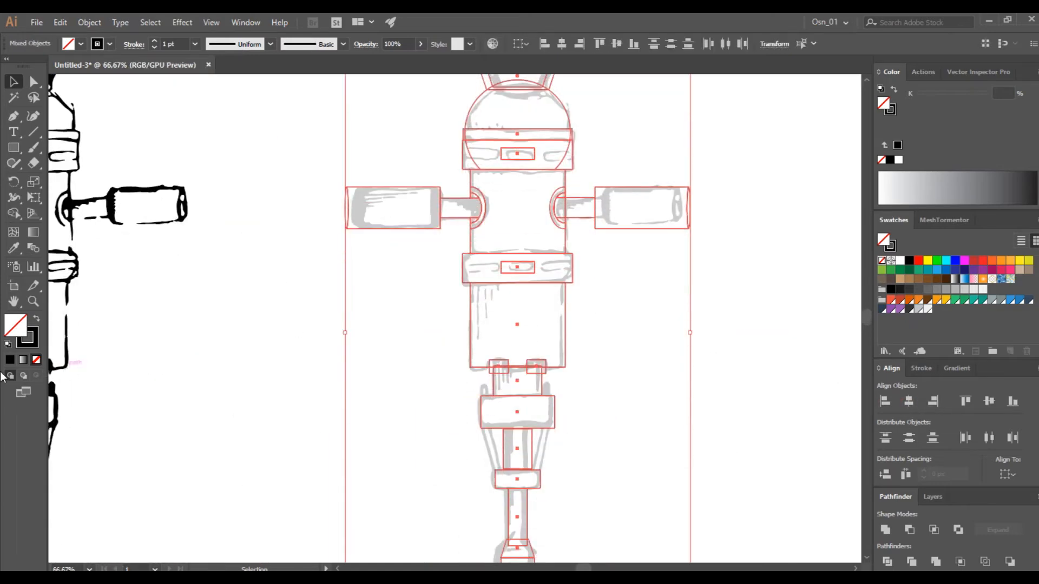
scroll(529, 290, "down", 2)
scroll(528, 290, "up", 5)
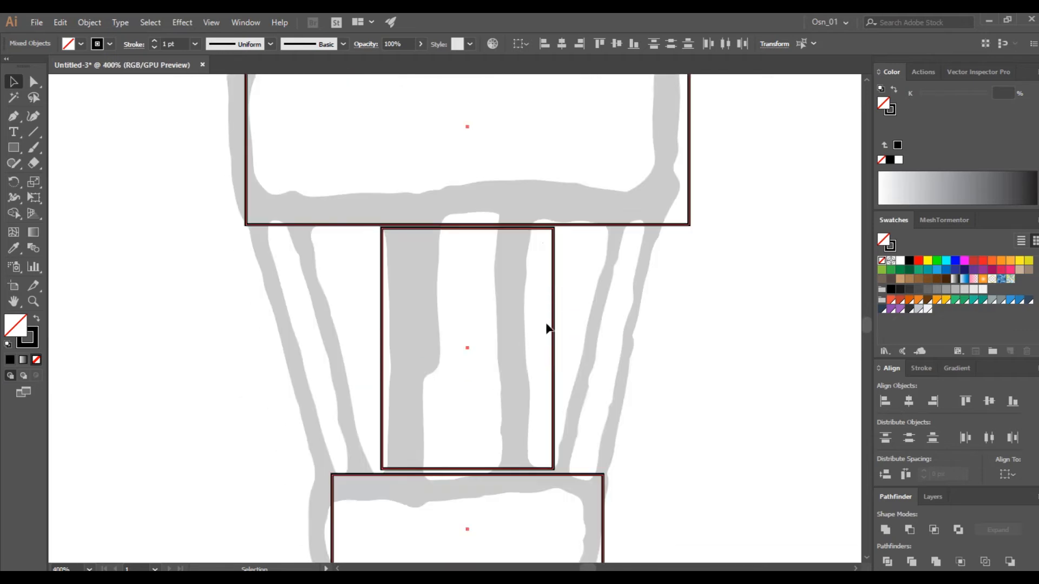
scroll(547, 328, "down", 2)
scroll(620, 333, "down", 6)
left_click(617, 112)
left_click_drag(448, 401, 385, 510)
scroll(663, 237, "up", 10)
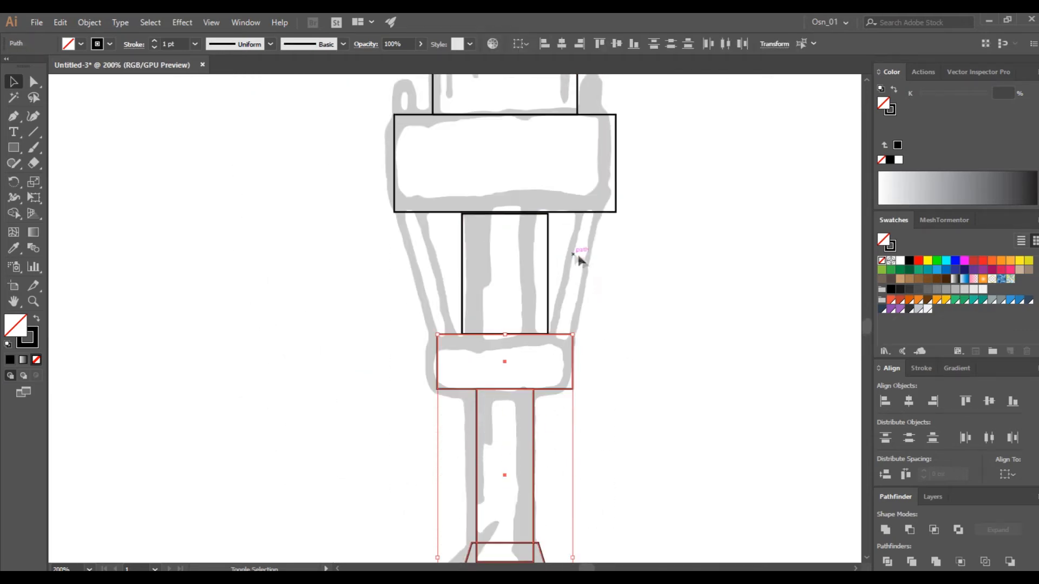
left_click_drag(579, 256, 527, 293)
scroll(608, 285, "up", 6)
- Cut the two small rectangles out of the lower body section with the Shape Builder to form notches in its lower edge
left_click(674, 244)
left_click(557, 179)
scroll(647, 271, "up", 5)
left_click(649, 261, "shift")
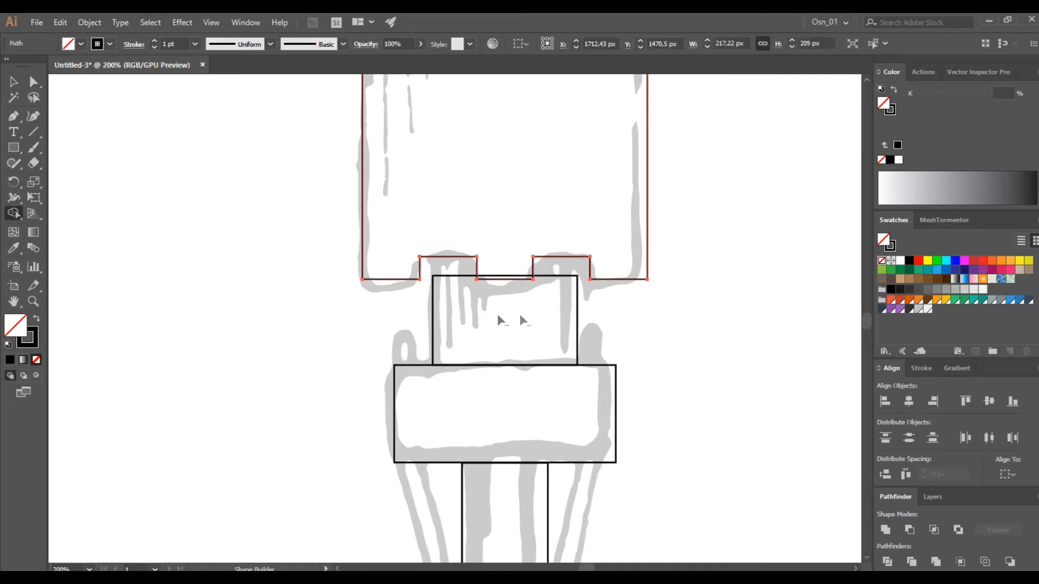
- Extend the rectangle above the wide collar upward past the notches into the lower body section
key("v")
left_click(523, 299)
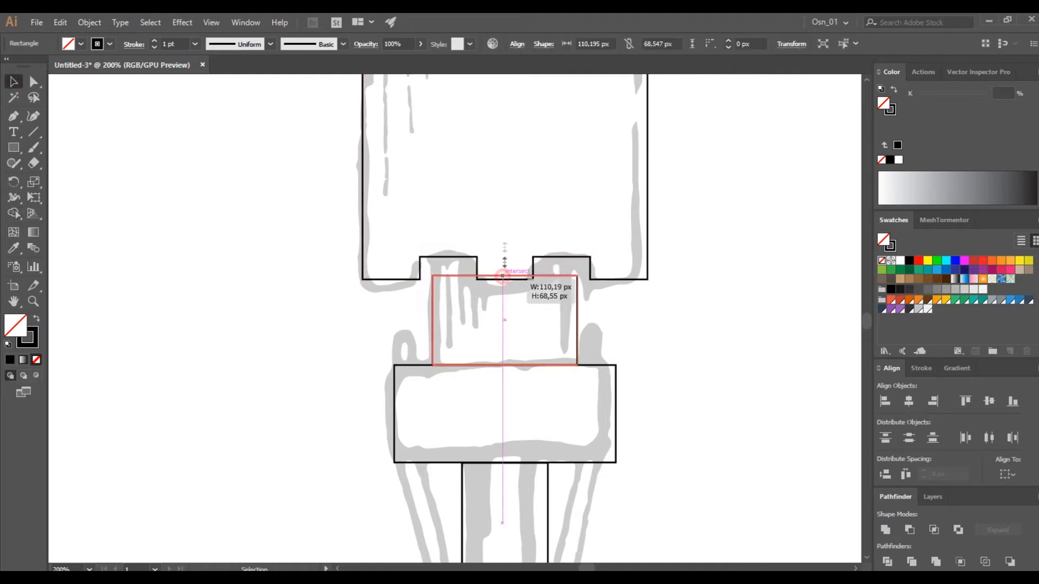
left_click(641, 353)
- Draw a pin of about 9 x 23 px on the wide collar's left end, cap it with a wider rectangle about 10 px high, and centre them
scroll(640, 353, "down", 3)
scroll(374, 293, "up", 2)
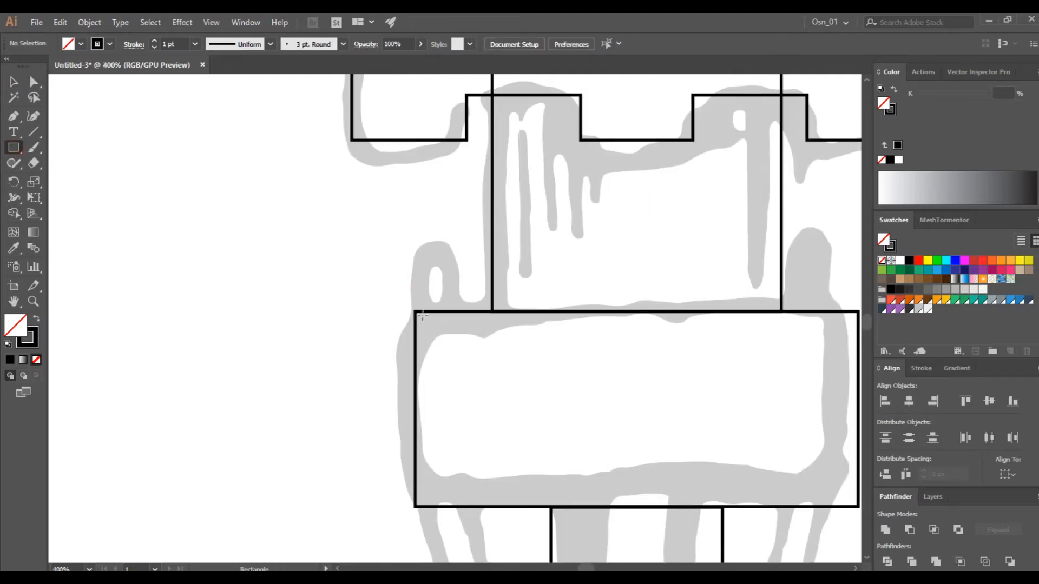
left_click_drag(427, 312, 453, 251)
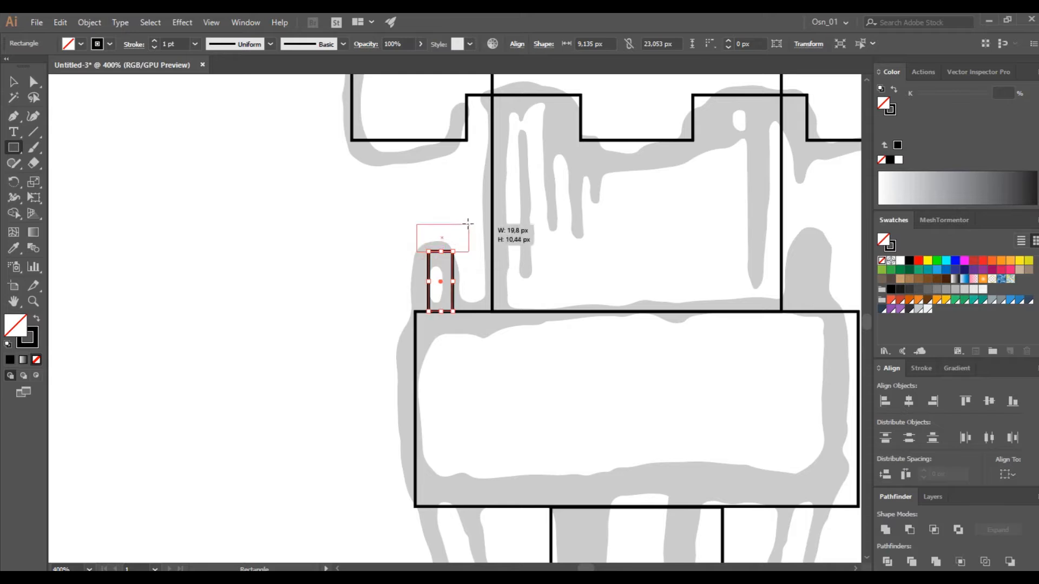
left_click(13, 82)
left_click_drag(375, 194, 487, 295)
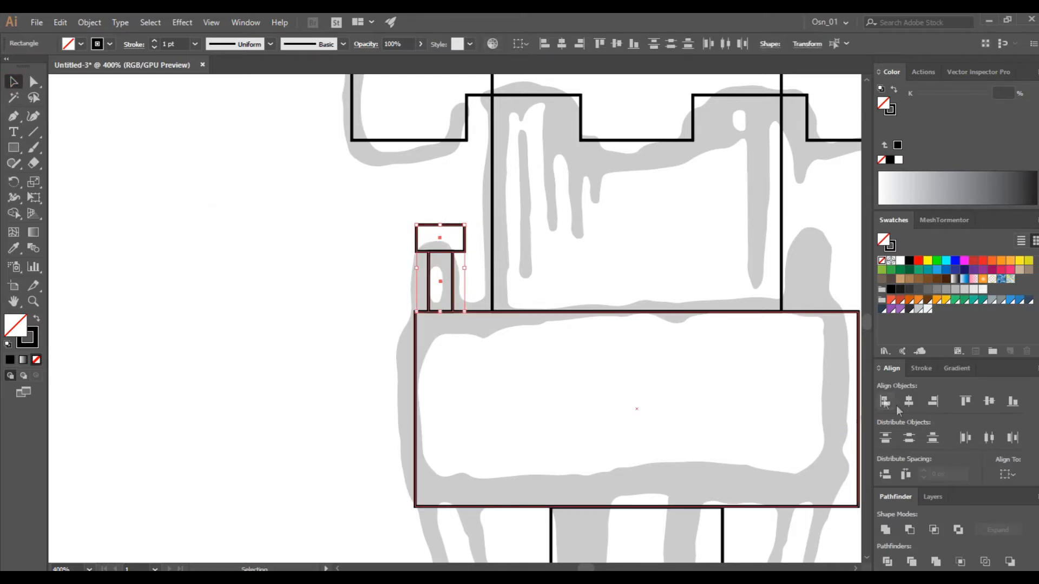
left_click(908, 402)
- Copy the capped pin to the right end of the wide collar
scroll(479, 323, "right", 5)
left_click_drag(193, 246, 630, 257)
scroll(648, 309, "down", 1)
scroll(648, 309, "left", 1)
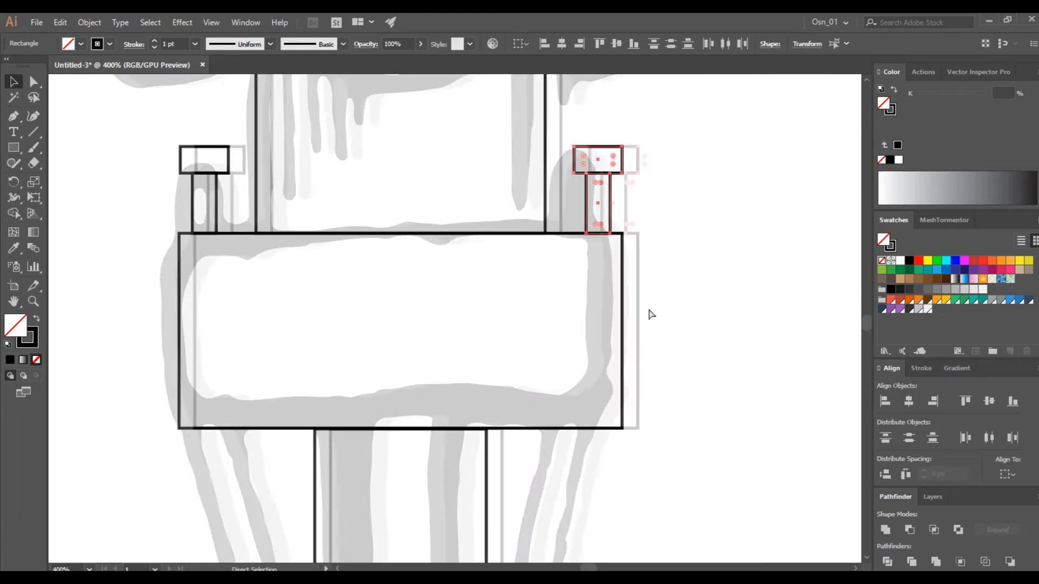
- Widen the upper edge of the small lower collar symmetrically to turn it into a trapezoid narrowing downward
scroll(648, 309, "down", 1)
scroll(648, 309, "down", 5)
scroll(648, 309, "down", 1)
scroll(647, 309, "right", 4)
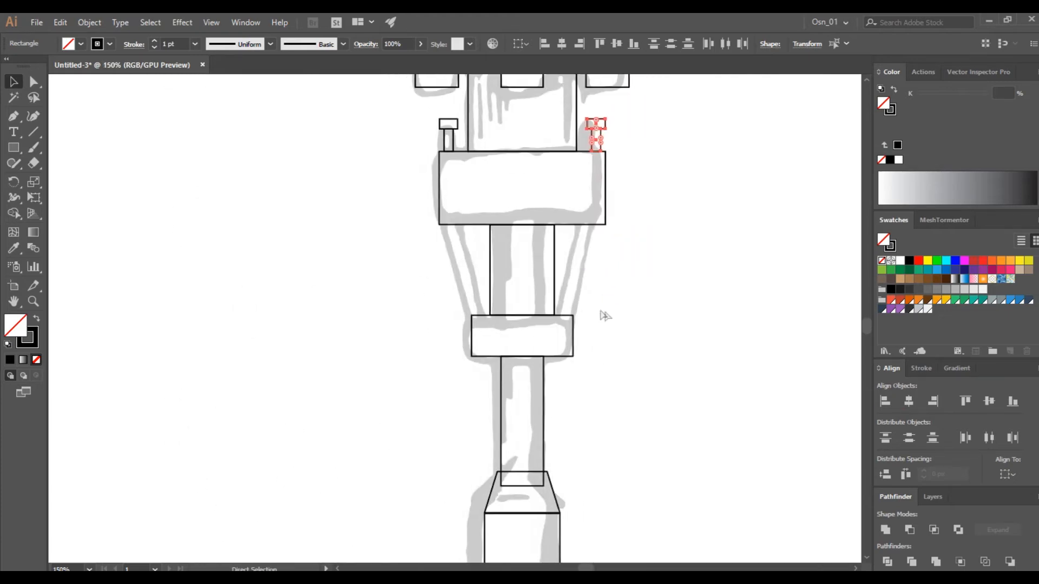
scroll(593, 306, "up", 2)
left_click(33, 197)
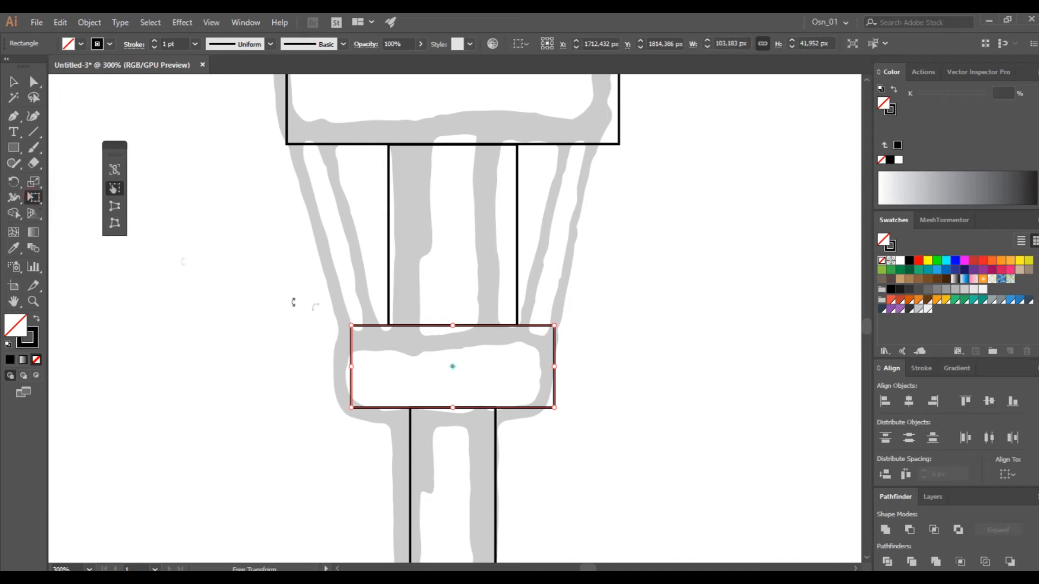
left_click_drag(555, 325, 569, 320)
- Draw a strut rectangle of about 10 x 117 px and tilt it along the left sketched strut between the two collars
left_click(18, 151)
mouse_move(212, 150)
left_mouse_down()
mouse_move(226, 379)
mouse_move(272, 386)
left_mouse_up()
left_click(264, 311)
left_click_drag(226, 243, 331, 231)
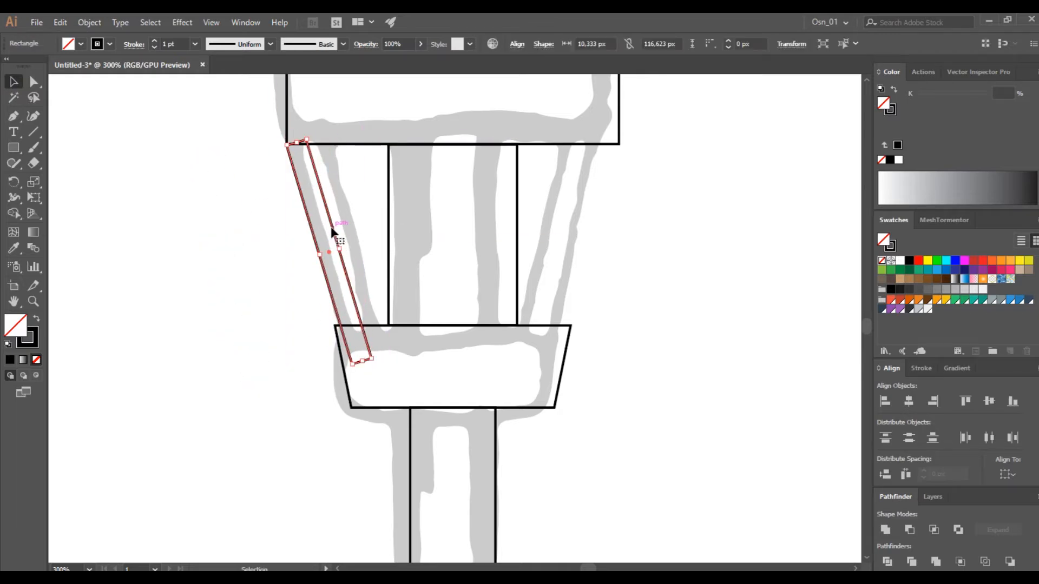
- Adjust the left strut's angle to follow the lower collar's slanted side and lengthen it to about 122 px
scroll(331, 231, "up", 2)
left_click_drag(416, 488, 397, 502)
scroll(329, 166, "up", 3)
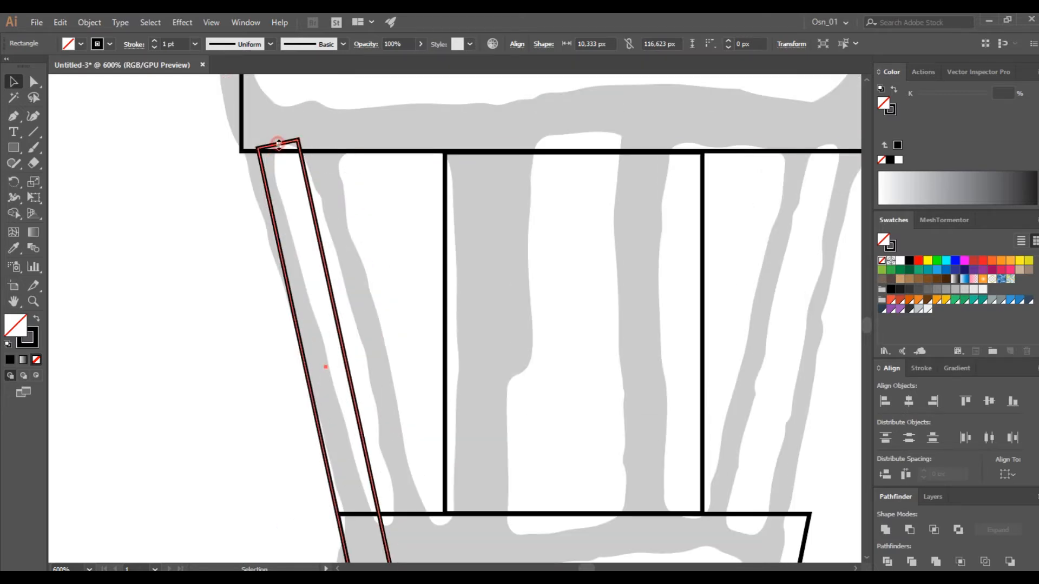
scroll(243, 278, "down", 2)
left_click(161, 444)
- Make a reflected copy of the left strut and fit it against the right slanted side of the lower collar
scroll(414, 371, "left", 1)
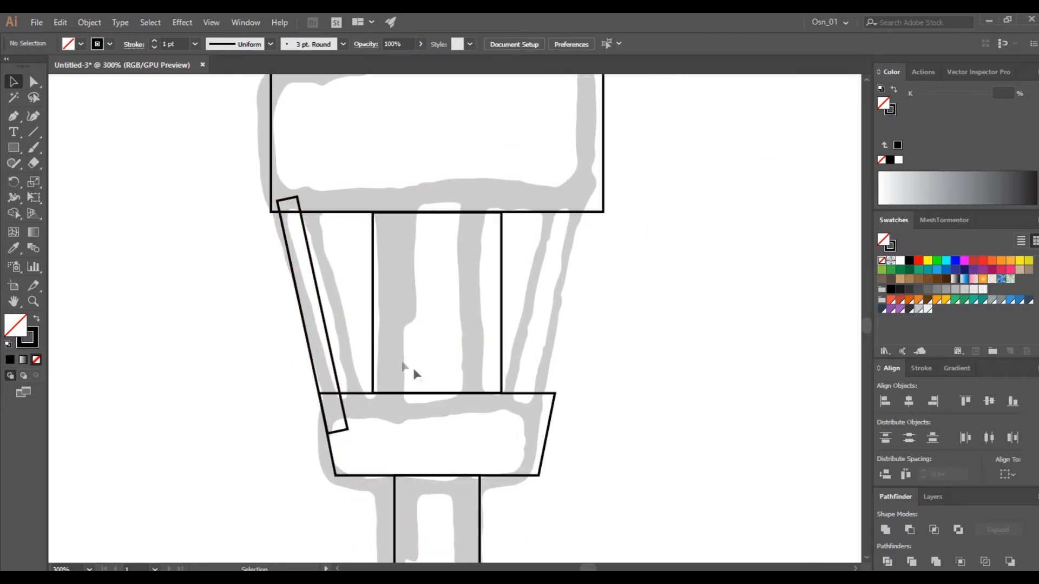
right_click(332, 353)
mouse_move(406, 270)
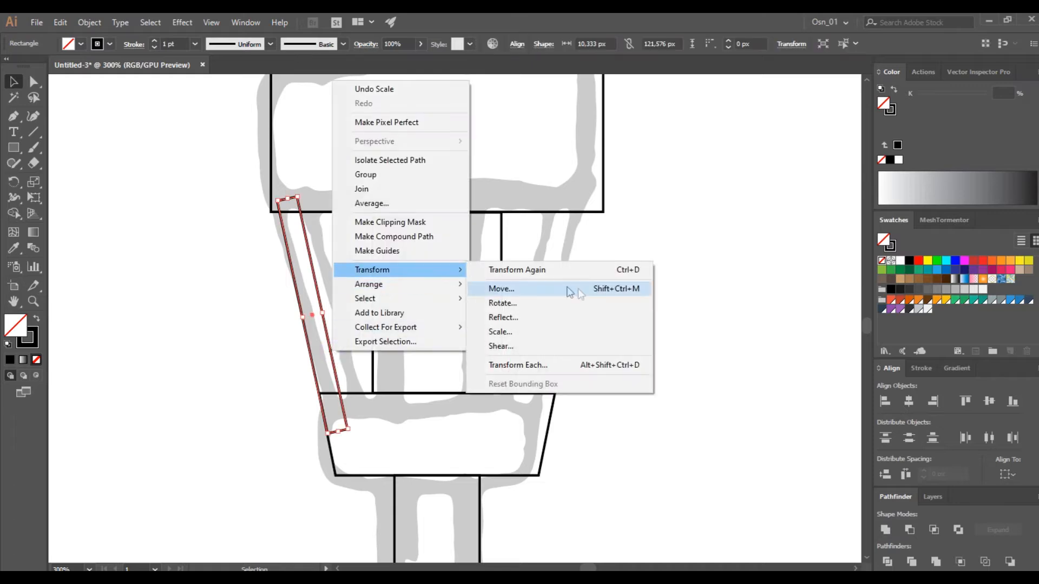
left_click(553, 320)
left_click(599, 401)
left_click_drag(332, 278, 579, 274)
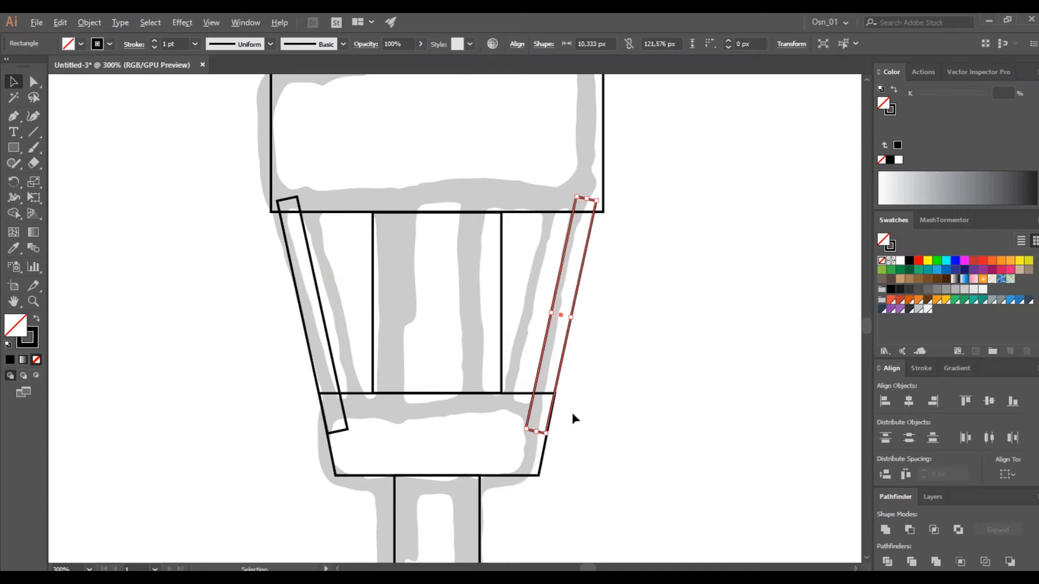
scroll(572, 412, "up", 5)
left_click_drag(500, 200, 497, 207)
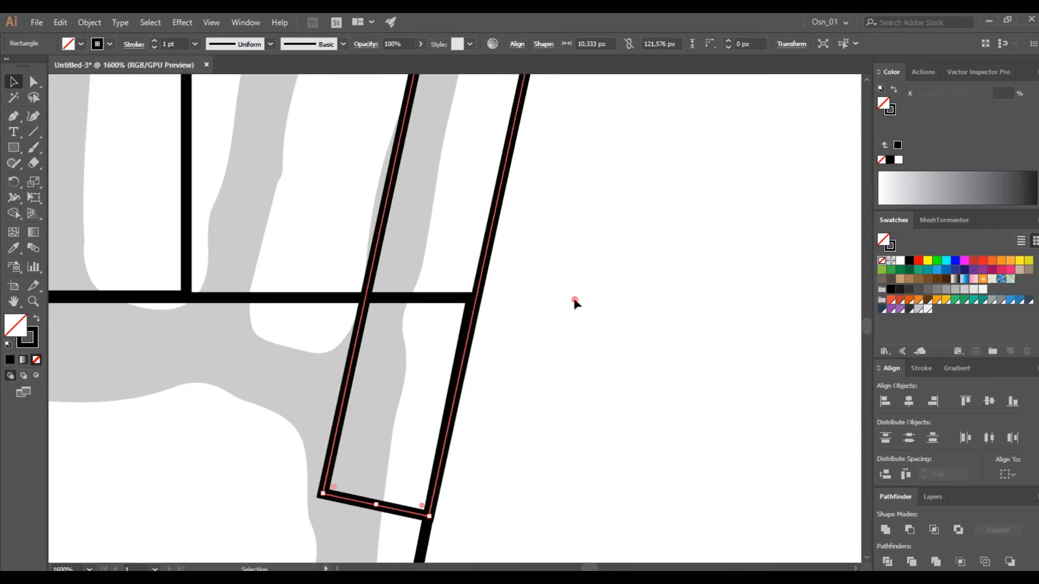
left_click(573, 302)
- Fill all the redrawn tool shapes with the light gray swatch (R=190 G=195 B=199)
scroll(573, 301, "down", 5)
scroll(271, 331, "down", 5)
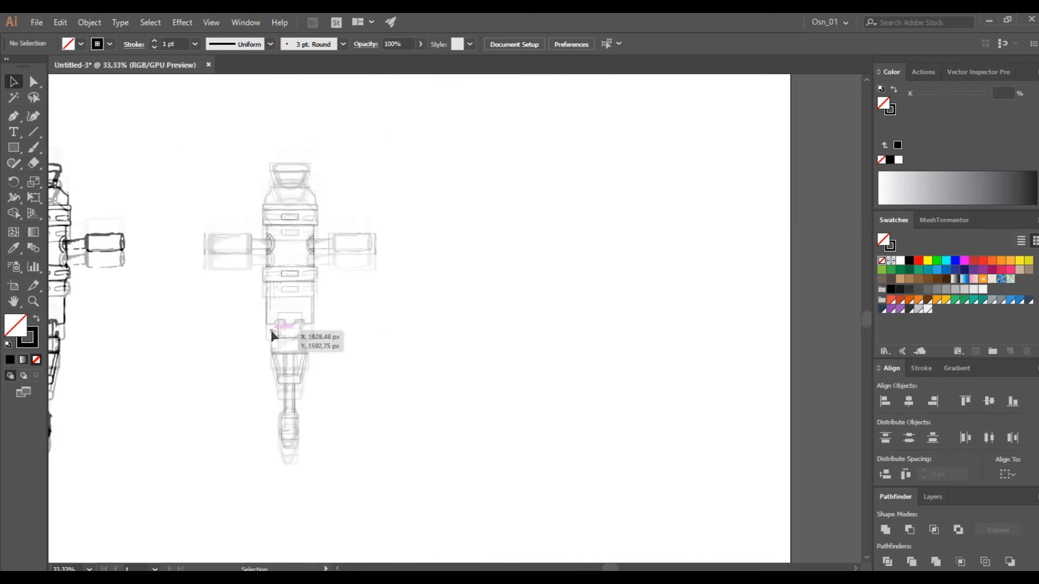
left_click_drag(281, 130, 536, 502)
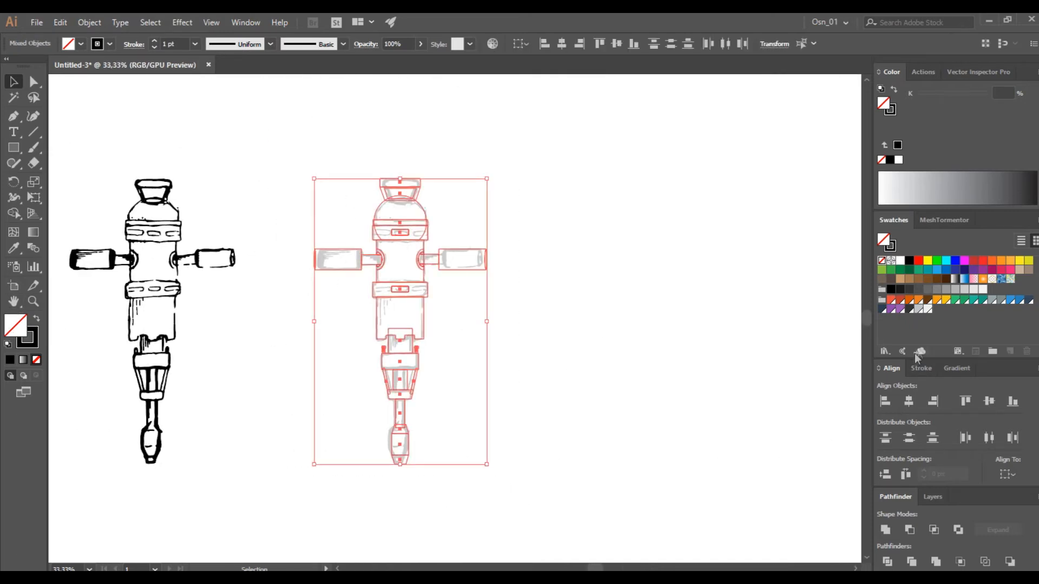
left_click(919, 310)
left_click(612, 352)
- Select the dome shape near the tool's upper end and send it to the back
scroll(463, 269, "left", 3)
left_click(467, 211)
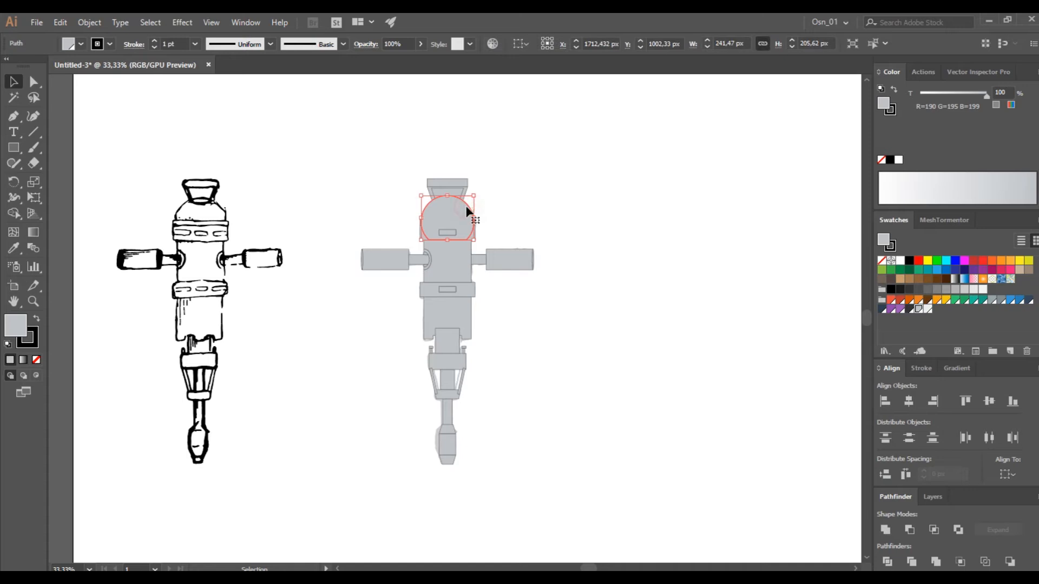
key("ctrl+shift+[")
- Cut the inner trapezoid out of the handle frame above the dome with the Shape Builder to leave an opening
scroll(469, 207, "up", 4)
left_click_drag(257, 140, 323, 168)
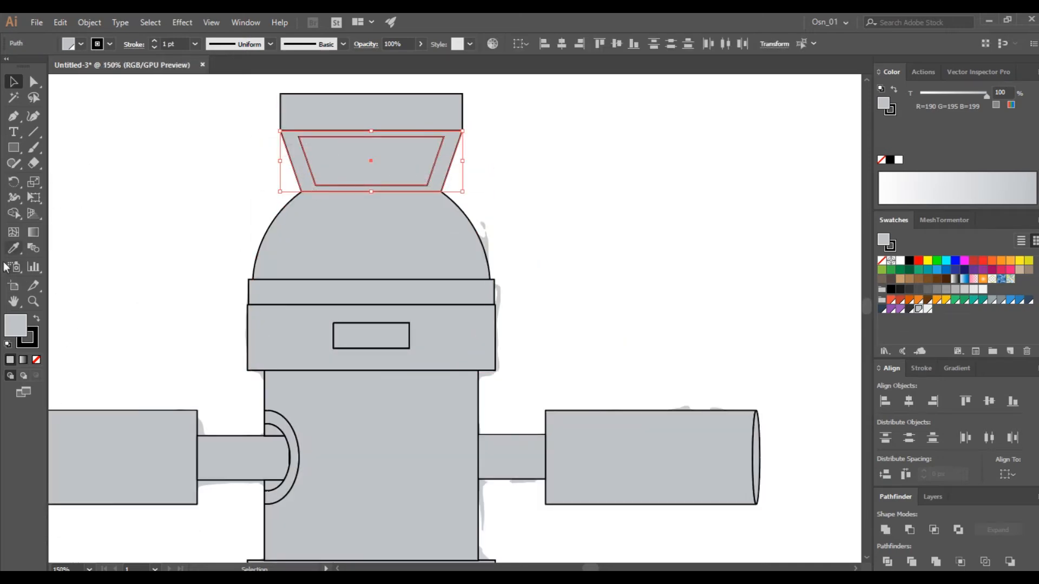
left_click(14, 213)
left_click(296, 152, "alt")
key("ctrl+z")
left_click(330, 151, "alt")
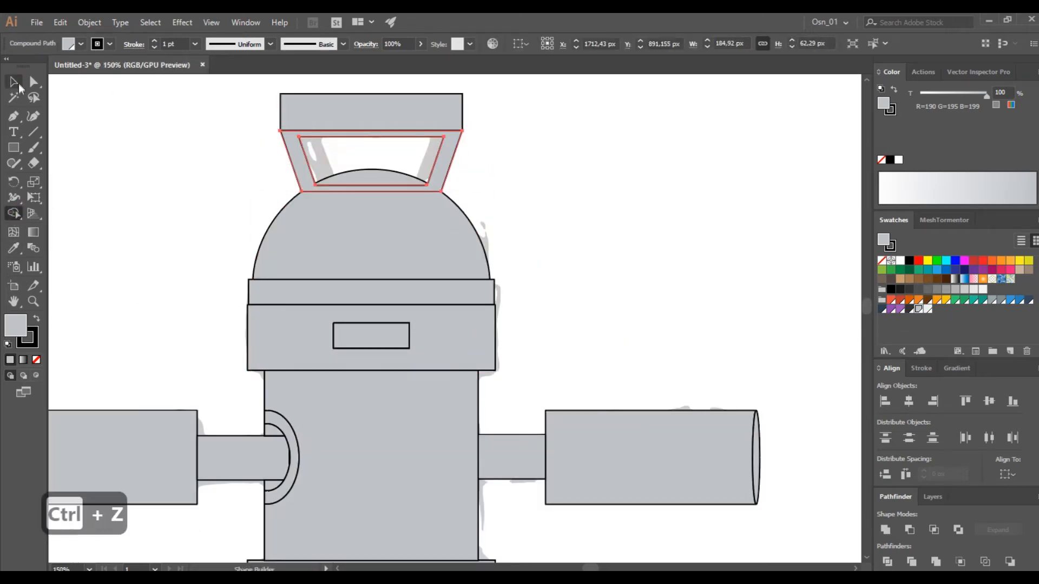
- Narrow the top bar and the trapezoid frame together symmetrically to about 147 px wide
left_click(15, 81)
scroll(249, 151, "up", 1)
left_click_drag(249, 151, 342, 175)
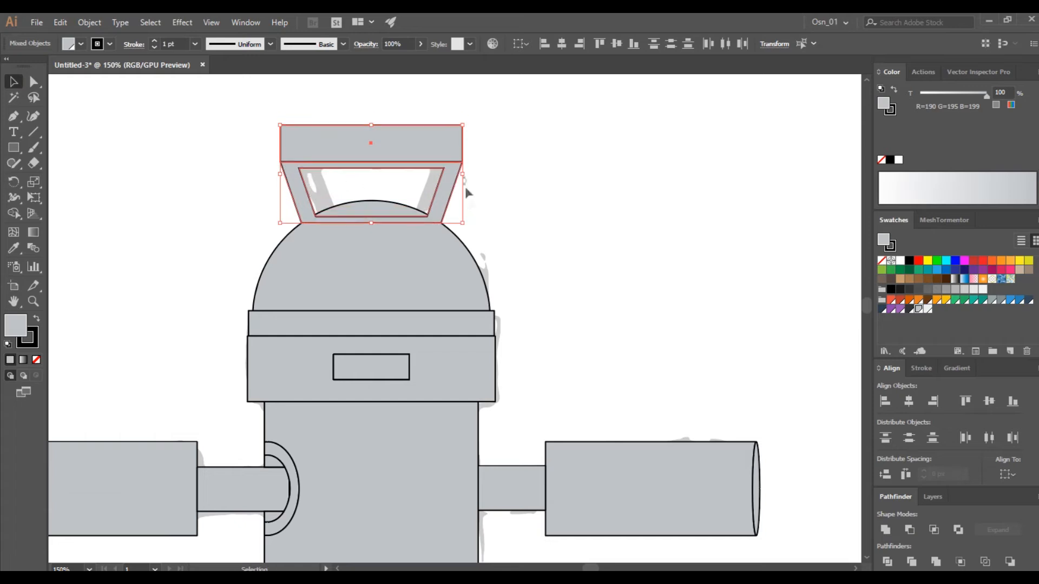
left_click_drag(463, 174, 445, 174)
- Resize the top bar to about 170 x 27 px and round its ends fully into a pill shape
left_click(374, 130)
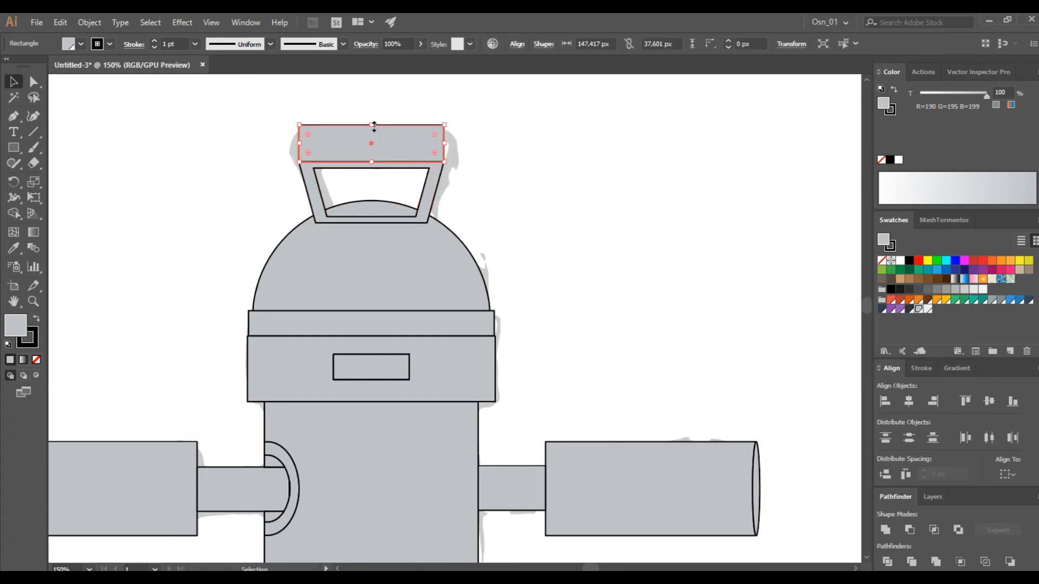
left_click_drag(375, 140, 374, 135)
scroll(314, 151, "up", 2)
left_click_drag(574, 149, 597, 149)
left_click_drag(268, 131, 412, 163)
- Round the outer and inner corners of the trapezoid frame below the top bar
left_click(330, 198, "ctrl")
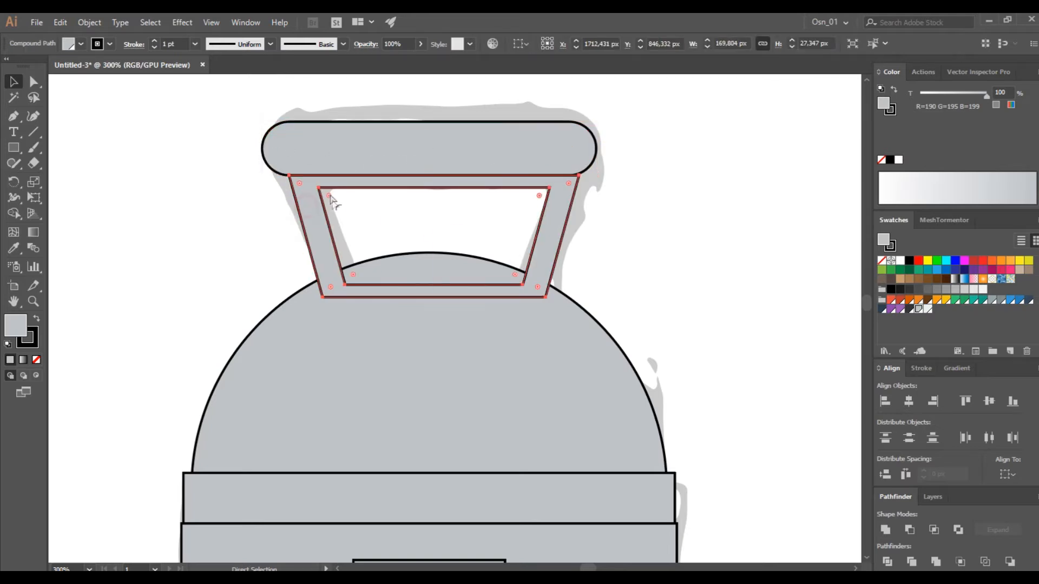
key("ctrl+z")
left_click_drag(200, 135, 398, 217)
left_click_drag(303, 183, 312, 197)
left_click(244, 210)
left_click(305, 224)
left_click(76, 145)
- Move the rounded top bar down over the frame's upper edge and bring it to the front
left_click(401, 158)
key("shift+Down")
key("shift+Down")
key("ctrl+shift+bracketright")
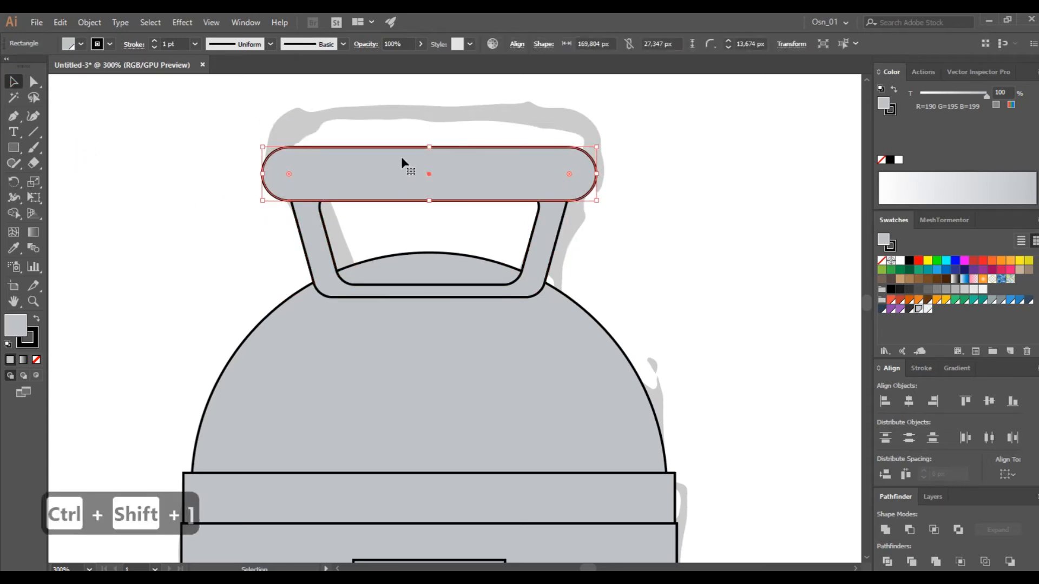
- Select the top bar and its frame together and nudge them upward on the dome
left_click(718, 272)
left_click_drag(623, 157, 527, 207)
key("shift+Up")
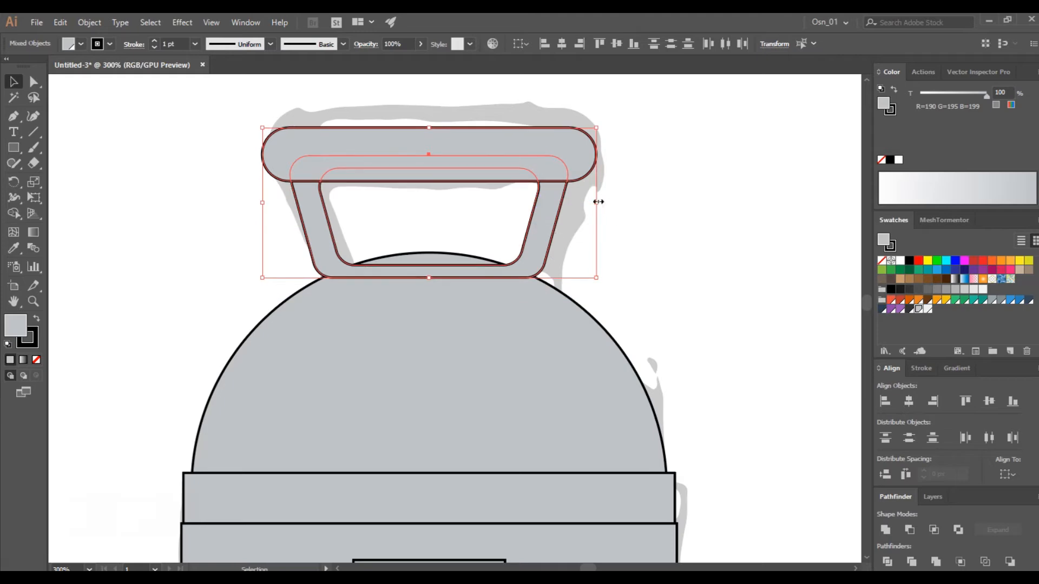
- Widen the narrow shaft above the tip on both sides to match the upper edge of the tapered piece below
scroll(617, 260, "down", 4)
scroll(656, 359, "down", 5)
scroll(652, 351, "left", 1)
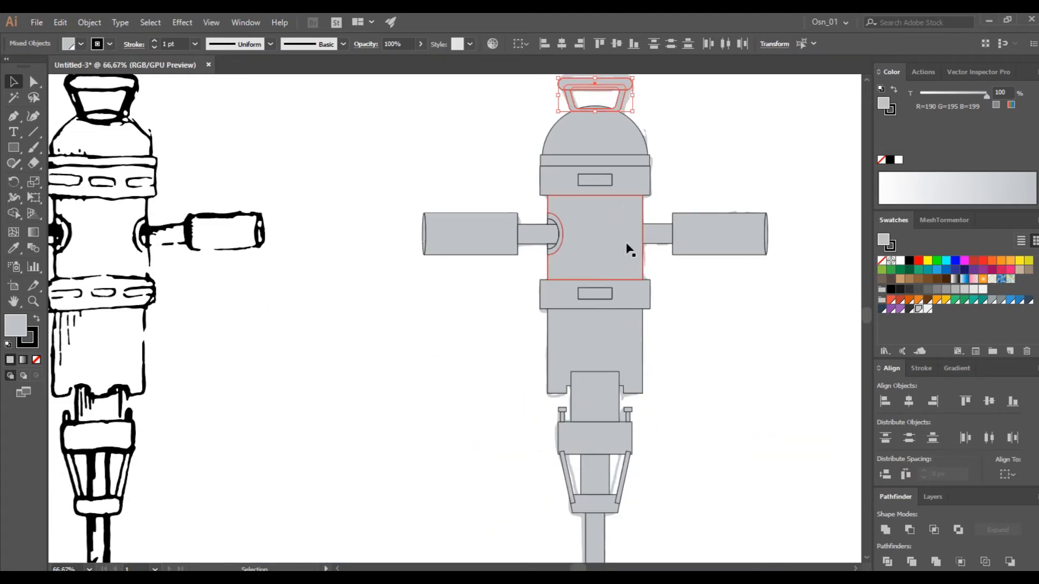
scroll(696, 410, "down", 3)
scroll(654, 375, "right", 3)
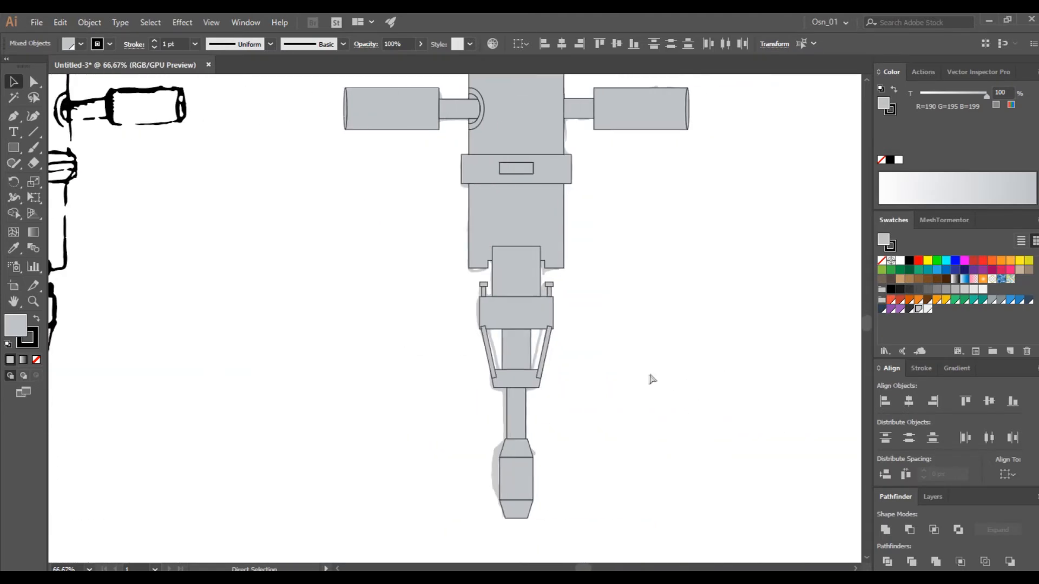
scroll(525, 391, "up", 4)
scroll(476, 373, "down", 2)
left_click(410, 303)
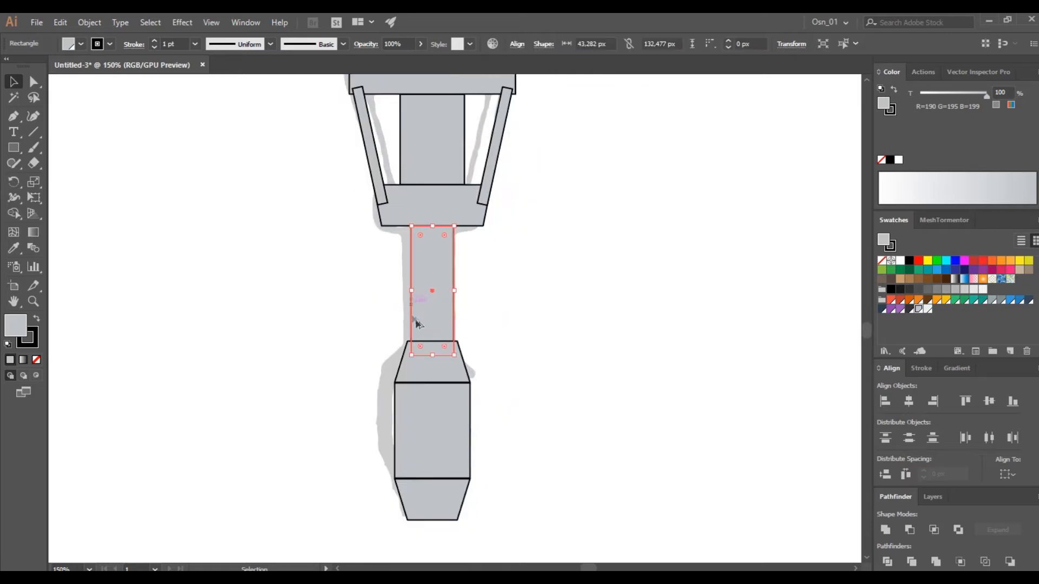
scroll(411, 323, "up", 4)
left_click_drag(395, 202, 382, 209)
left_click_drag(568, 203, 582, 207)
left_click(658, 298)
scroll(658, 299, "down", 4)
left_click_drag(682, 287, 517, 480)
left_click(886, 530)
scroll(652, 397, "right", 2)
key("ctrl+z")
- Nudge the lower tip pieces upward and unite the shaft and the three tip pieces into one shape
left_click(648, 404)
left_click_drag(620, 438, 565, 493)
key("Up")
left_click(555, 488)
key("Up")
left_click_drag(607, 274, 465, 505)
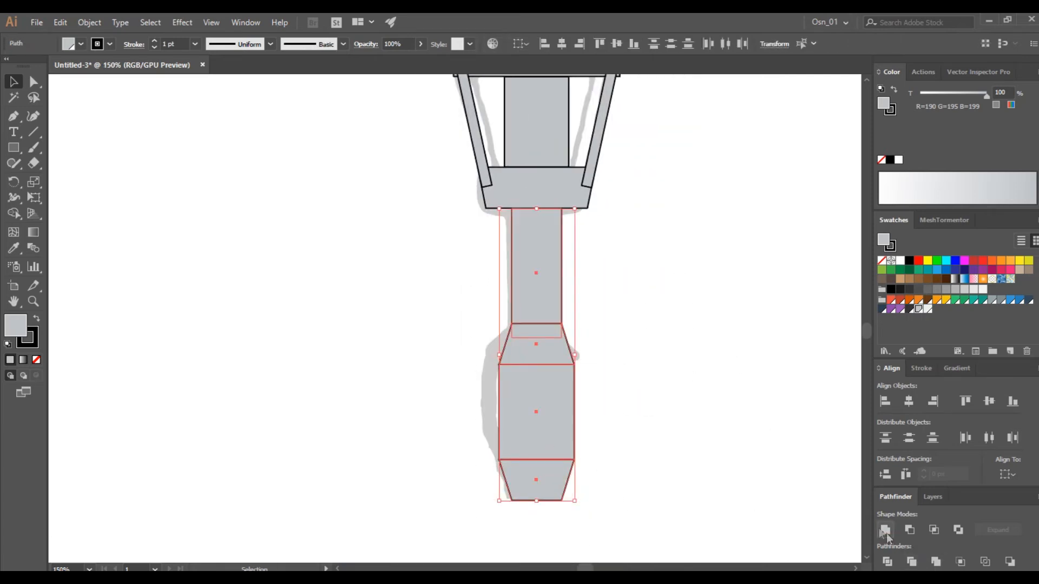
left_click(885, 530)
left_click(670, 329)
- Unite the two slanted struts with the trapezoid between them and send the resulting frame to the back
scroll(638, 311, "up", 3)
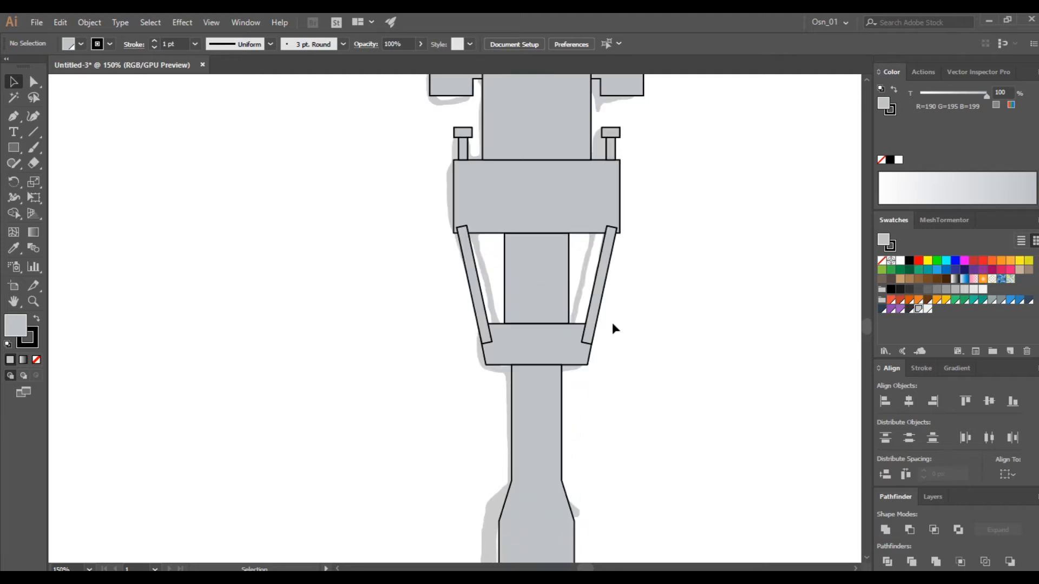
left_click_drag(605, 334, 552, 347)
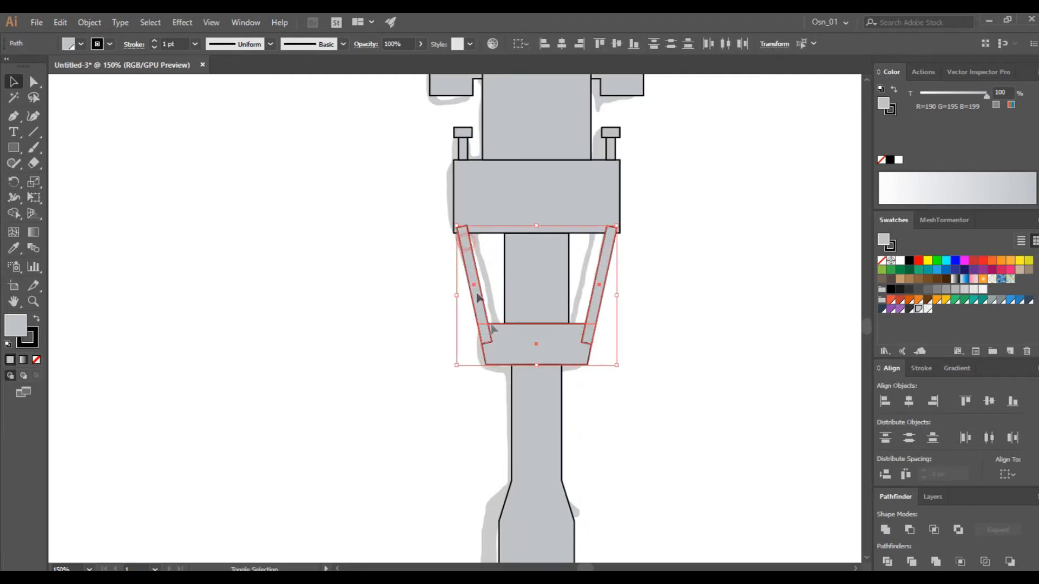
left_click(888, 529)
key("ctrl+shift+bracketleft")
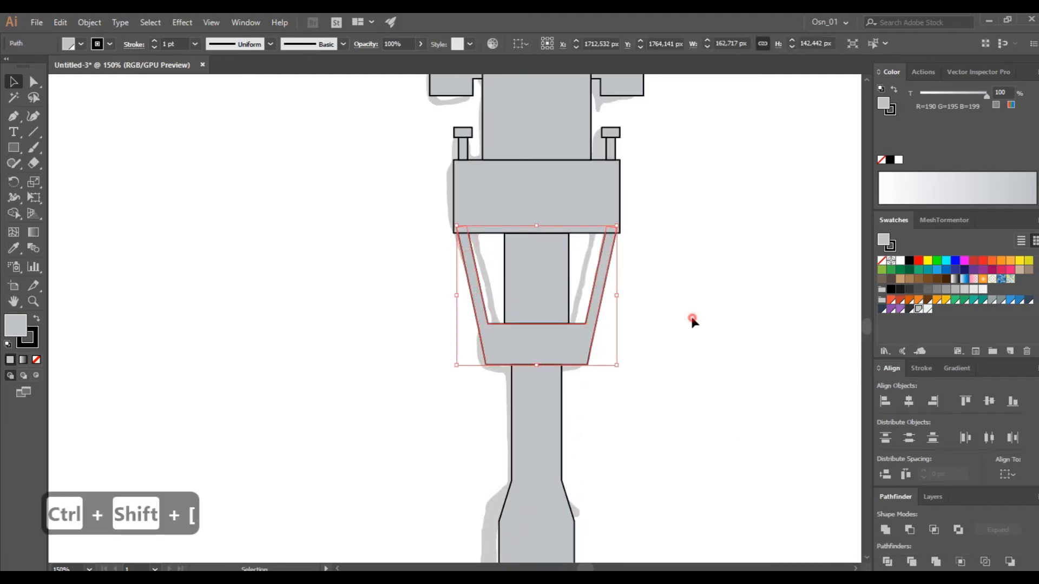
left_click(691, 318)
- Widen the block above the strut frame to about 185 px and round all its corners
scroll(634, 278, "up", 2)
scroll(635, 288, "up", 2)
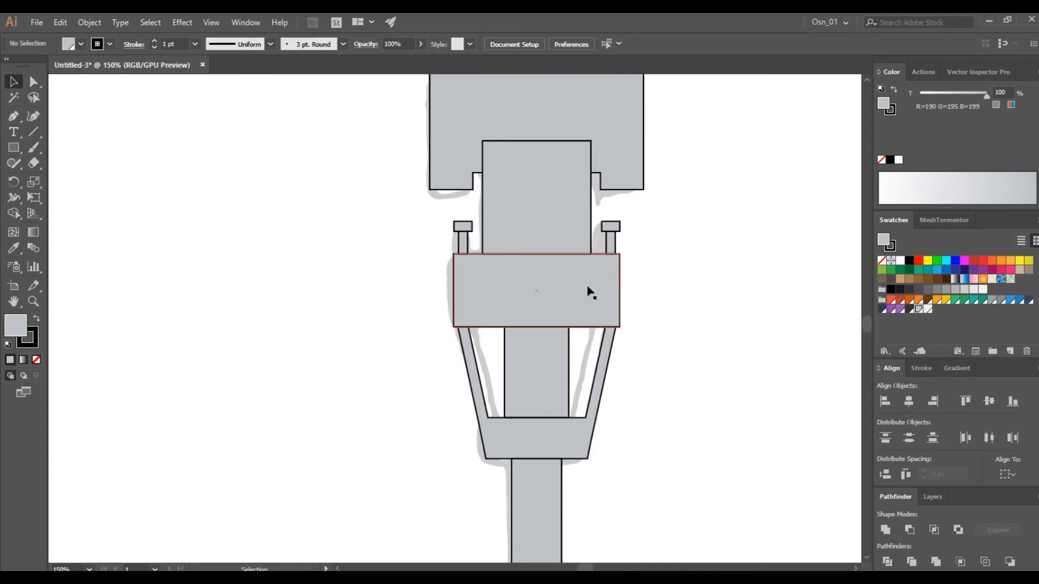
left_click(487, 287)
left_click_drag(620, 291, 628, 290)
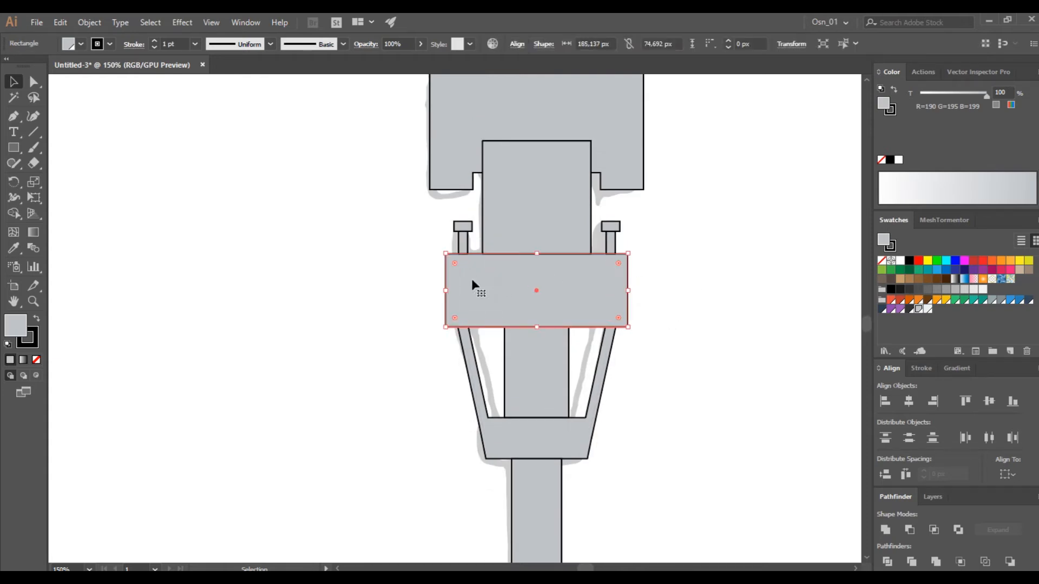
scroll(462, 382, "down", 7)
left_click(477, 322)
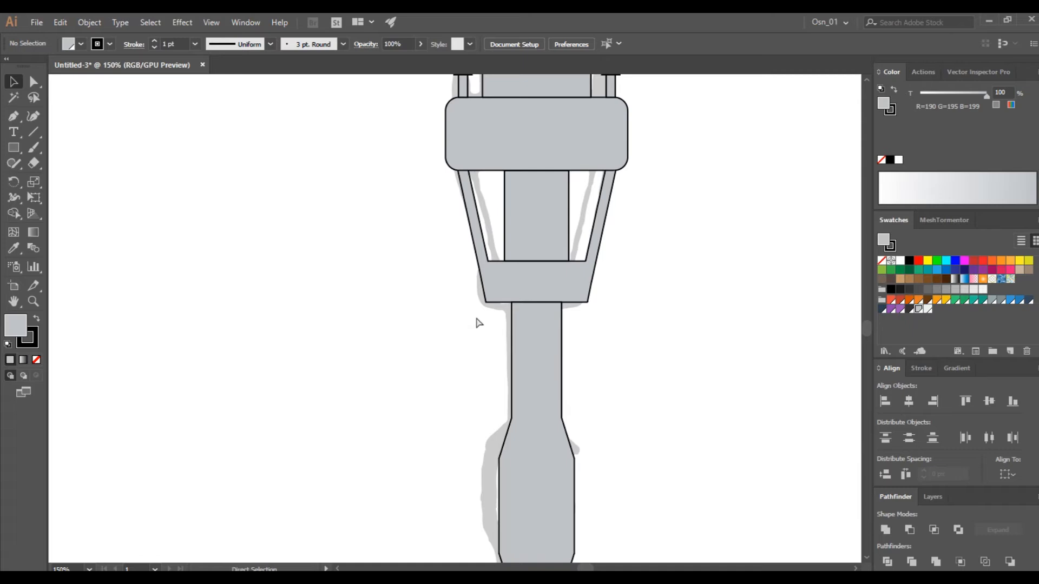
- Round the lower inner and outer corners of the strut frame to about 23.6 px
left_click(36, 83)
scroll(502, 304, "up", 3)
scroll(487, 287, "up", 3)
left_click_drag(491, 232, 445, 378)
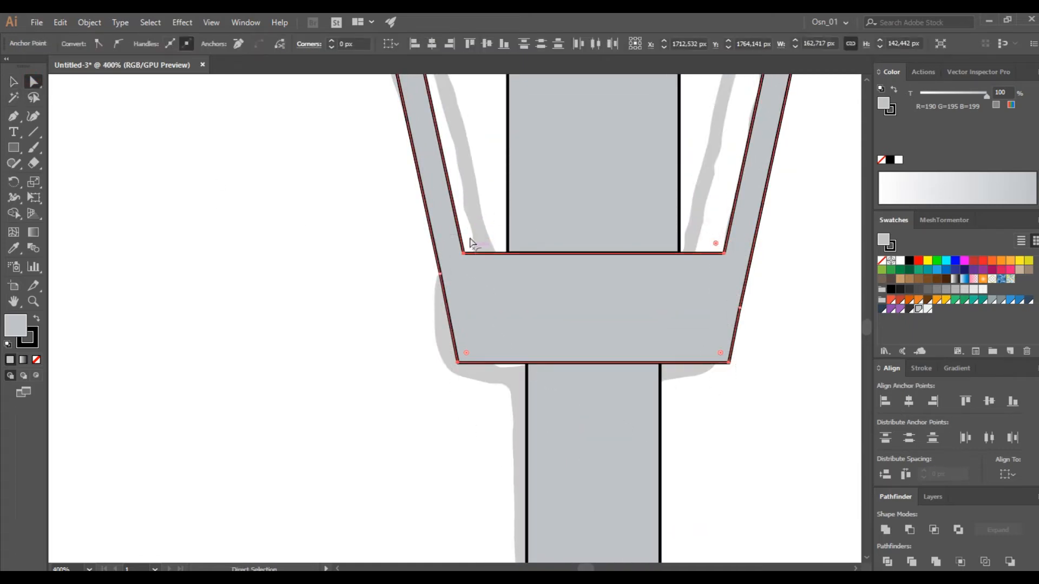
left_click_drag(513, 196, 516, 193)
scroll(363, 319, "down", 4)
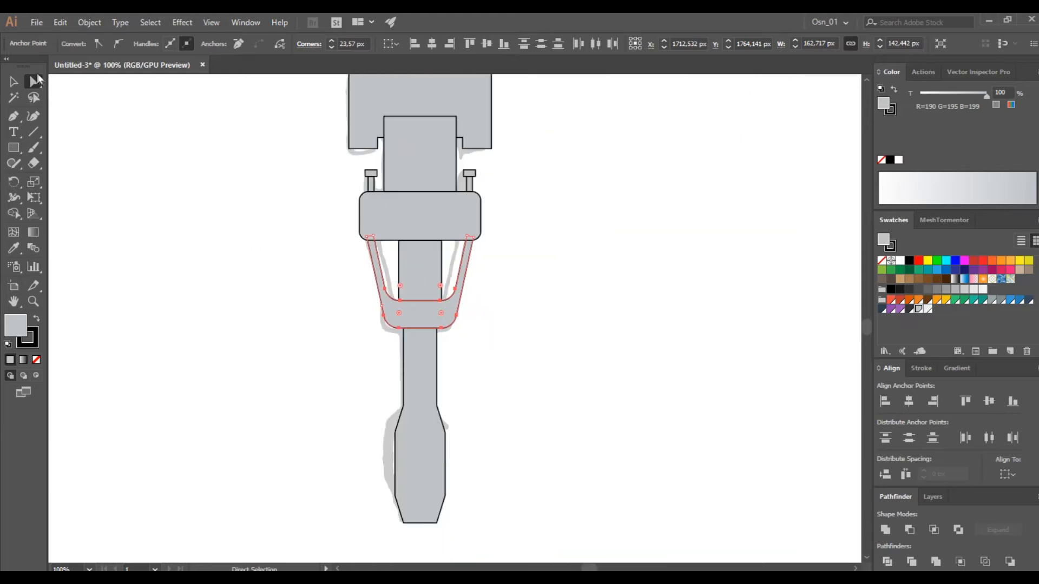
- Smooth the neck corners where the shaft widens into the tip, using a radius of about 264 px
scroll(411, 454, "down", 3)
left_click_drag(371, 312, 449, 340)
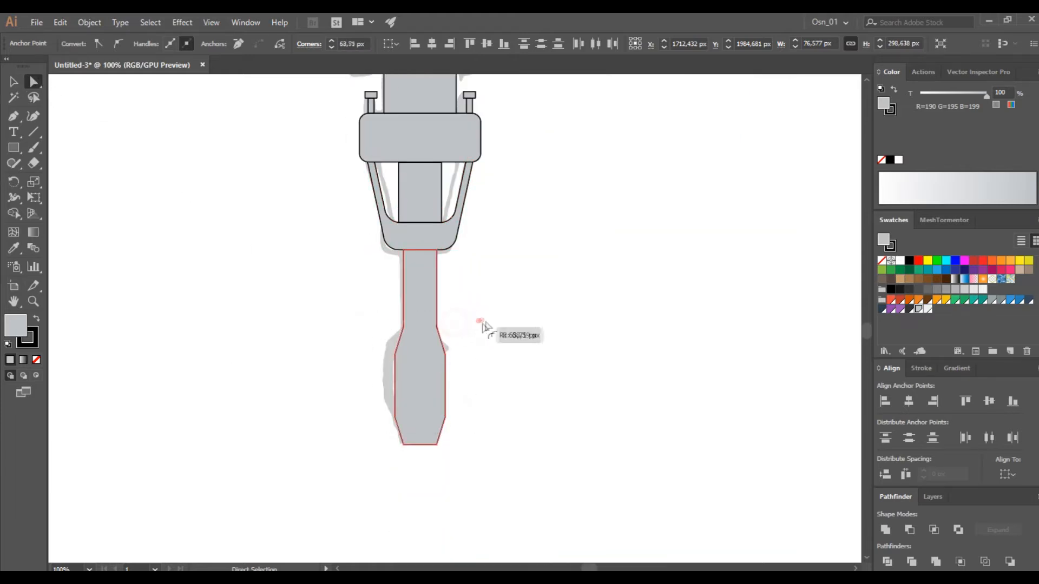
left_click(471, 329)
left_click_drag(373, 346, 374, 344)
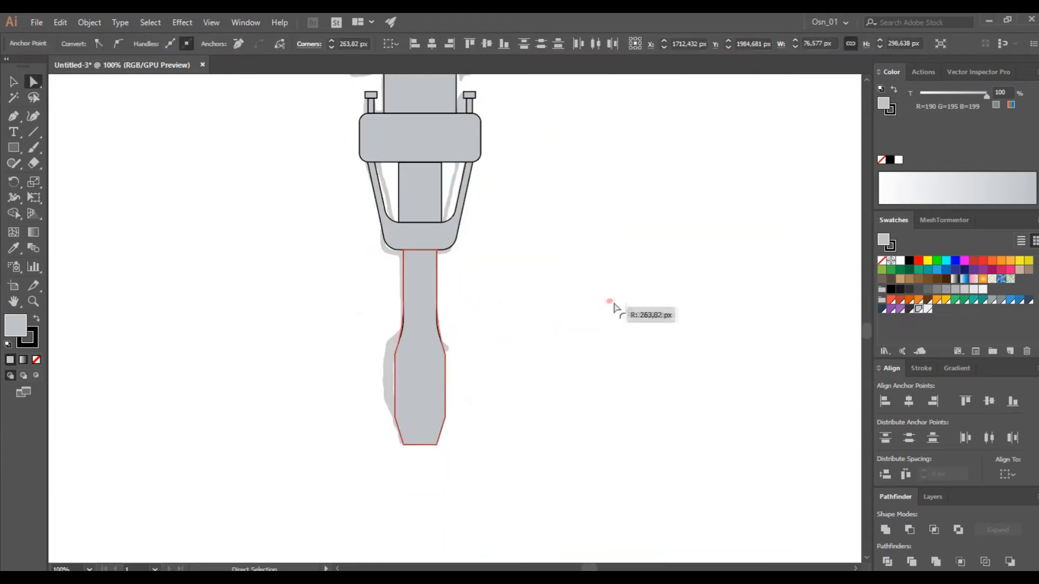
left_click(540, 316)
- Round the heads and stems of the two small bolts above the block into pill shapes
scroll(544, 316, "up", 3)
scroll(544, 316, "up", 1)
left_click(14, 82)
scroll(238, 406, "down", 5)
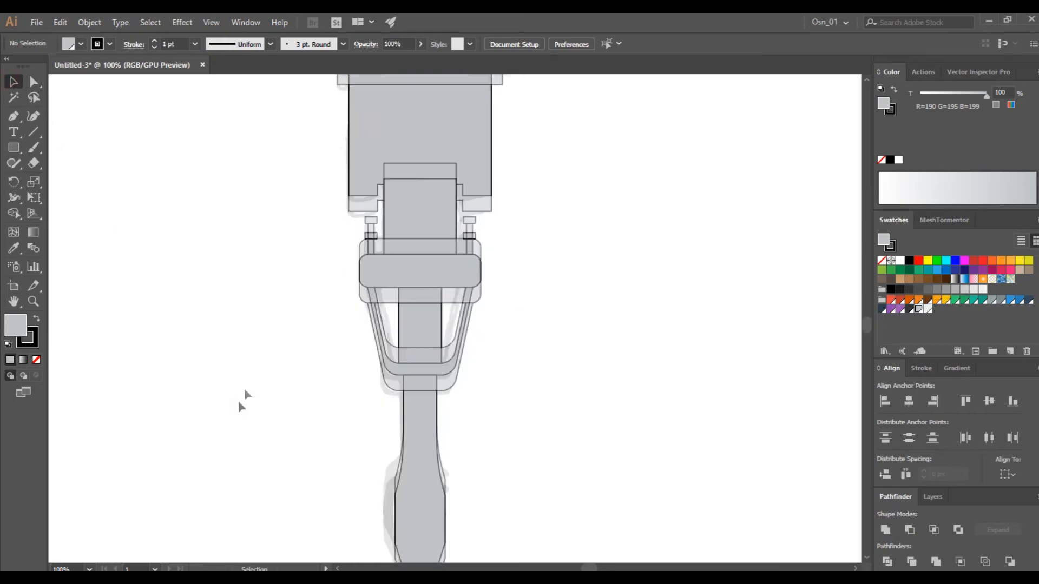
scroll(372, 225, "up", 4)
left_click_drag(355, 186, 386, 244)
left_click(756, 209, "shift")
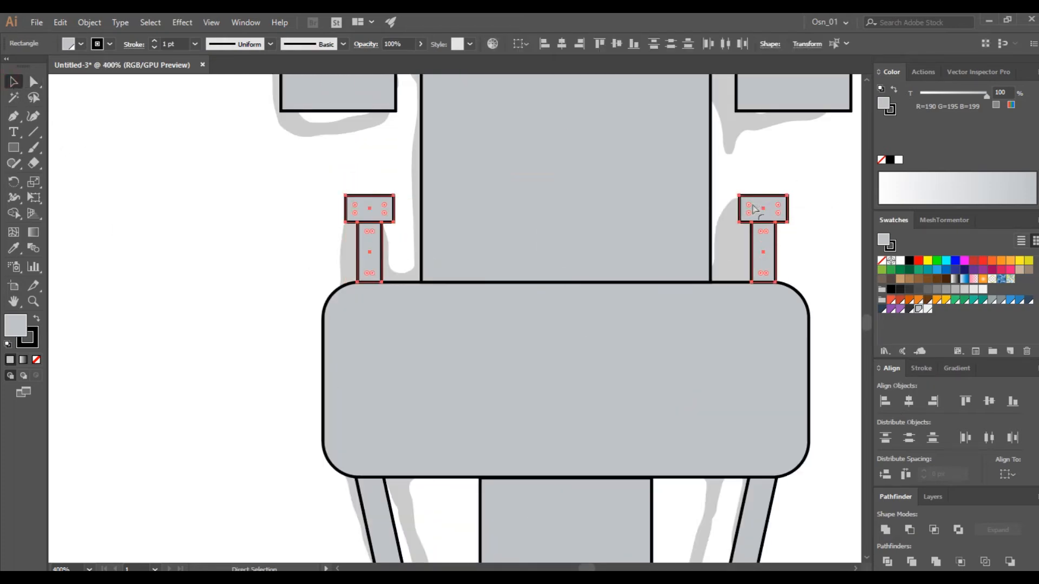
left_click_drag(755, 210, 755, 209)
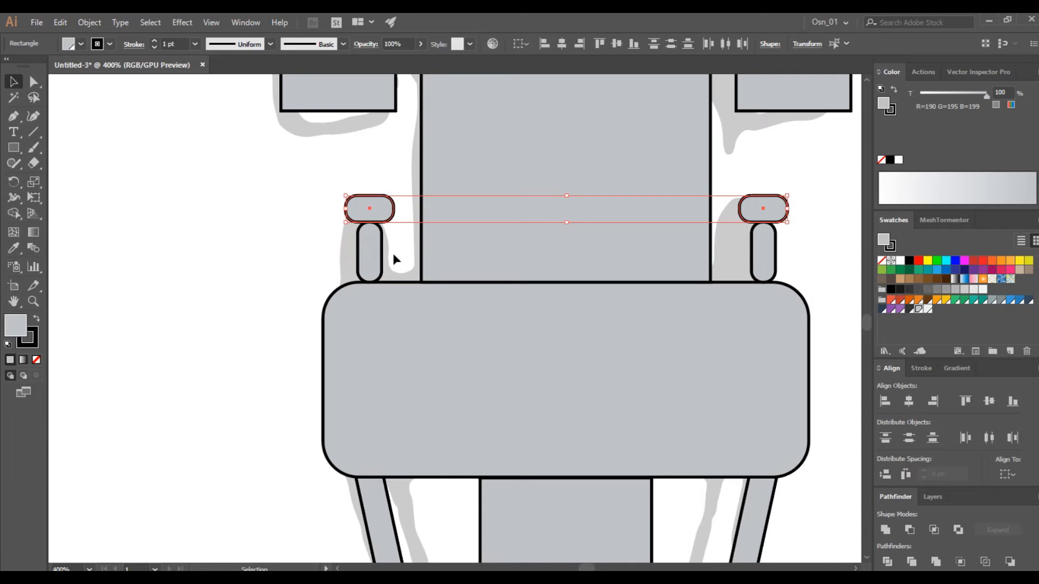
- Nudge both bolt heads down so they overlap the upper ends of their stems
key("shift+Down")
key("Up")
key("Up")
key("Up")
key("Up")
key("Up")
- Lower both complete bolts into the block, send them behind it and group them
left_click(371, 258, "shift")
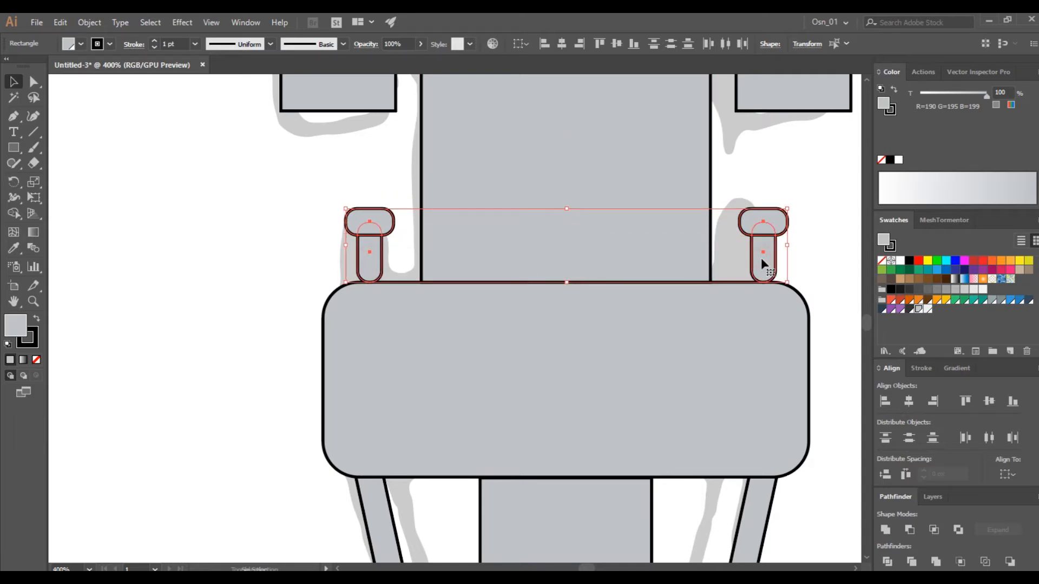
key("Down")
key("Down")
key("Down")
key("Down")
key("Down")
key("Down")
key("Down")
key("ctrl+shift+bracketleft")
key("ctrl+g")
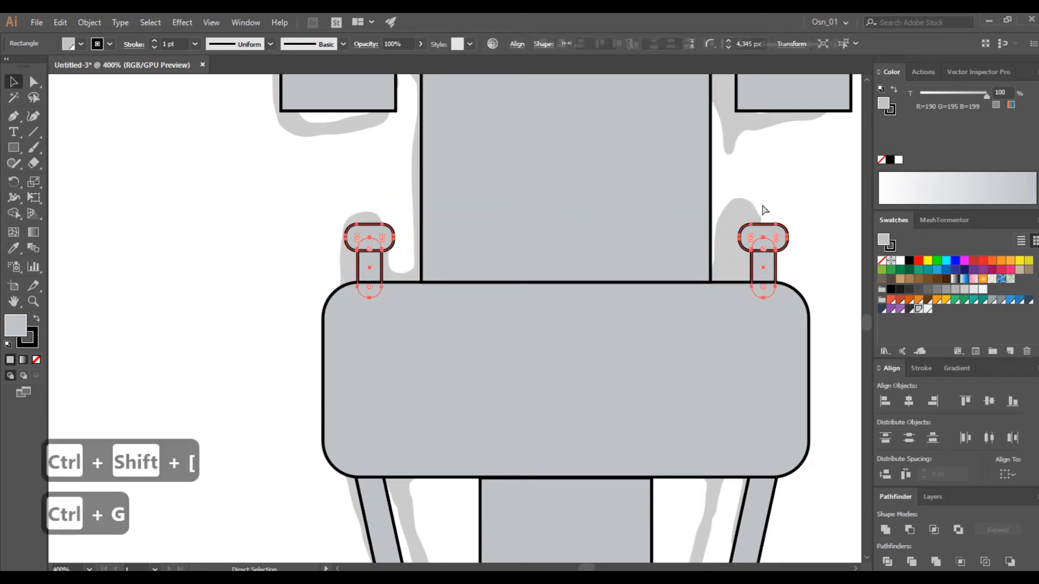
- Send the wide connecting rectangle between the block and the notched body to the back
scroll(610, 360, "down", 2)
left_click(600, 294)
key("ctrl+shift+bracketleft")
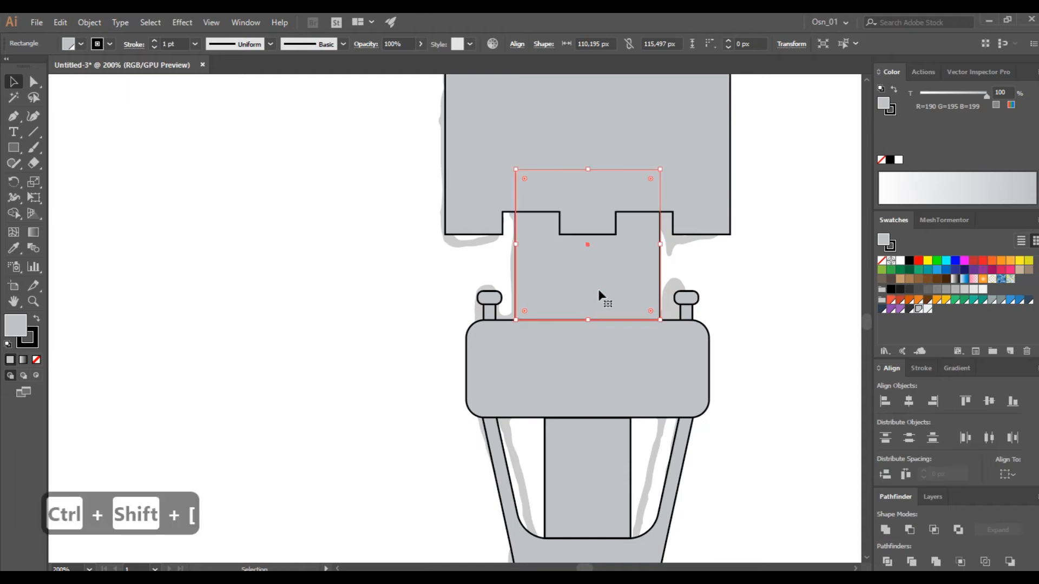
- Round all the corners along the notched lower edge of the body to about 8.7 px
left_click(579, 195)
scroll(580, 197, "right", 1)
left_click(34, 82)
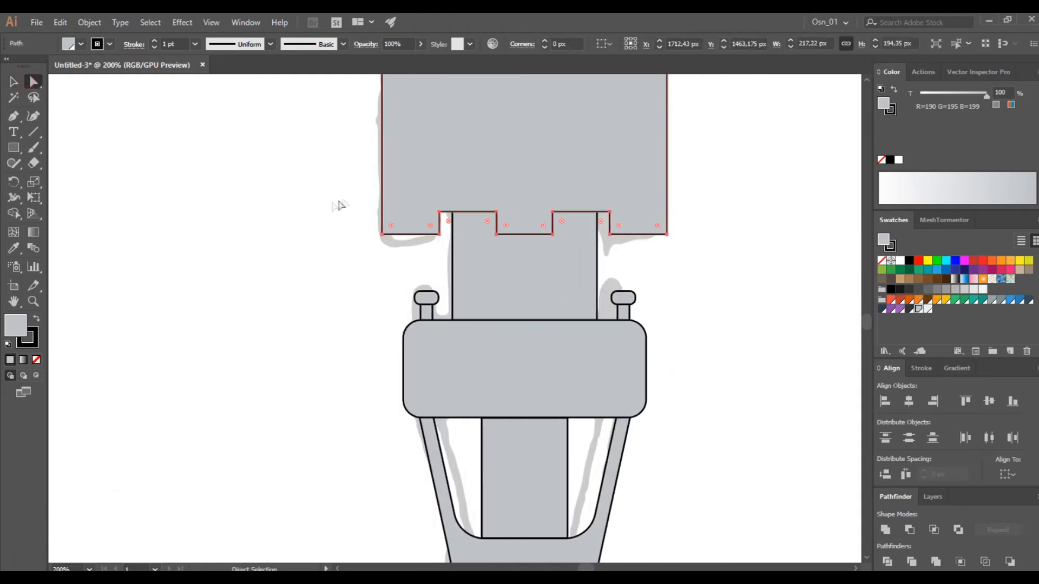
left_click_drag(709, 259, 708, 259)
left_click_drag(608, 269, 611, 270)
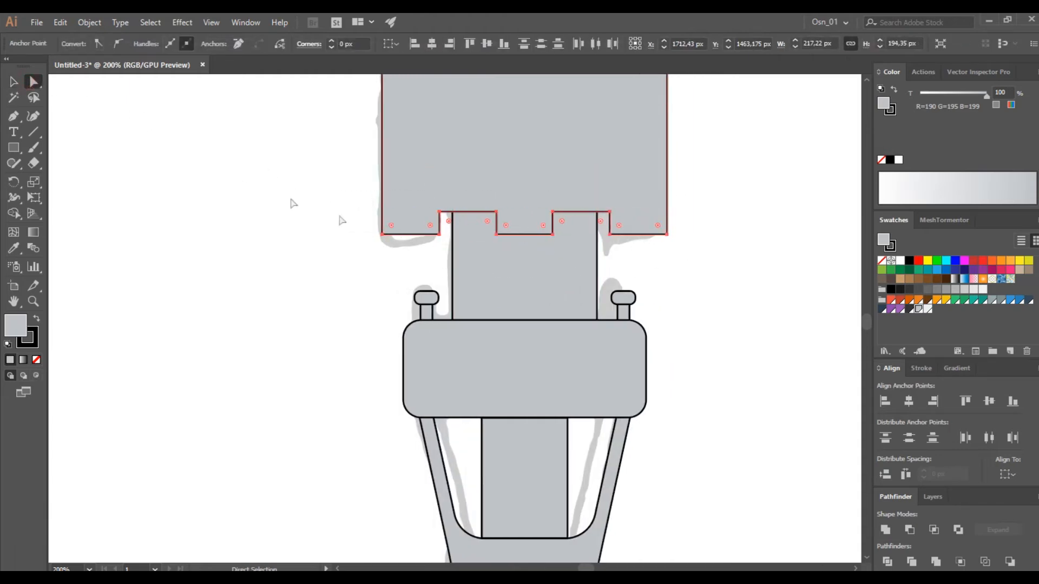
left_click_drag(393, 225, 393, 226)
scroll(324, 239, "up", 8)
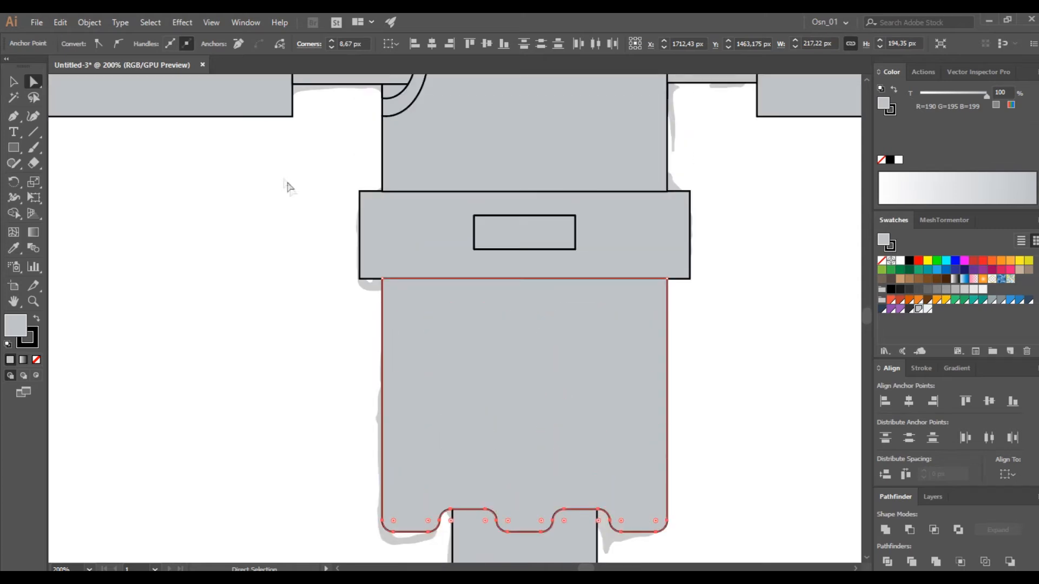
- Send the lower and middle body sections behind the lower band
left_click(12, 84)
left_click(842, 311)
left_click(570, 353)
left_click(625, 151)
key("ctrl+shift+bracketleft")
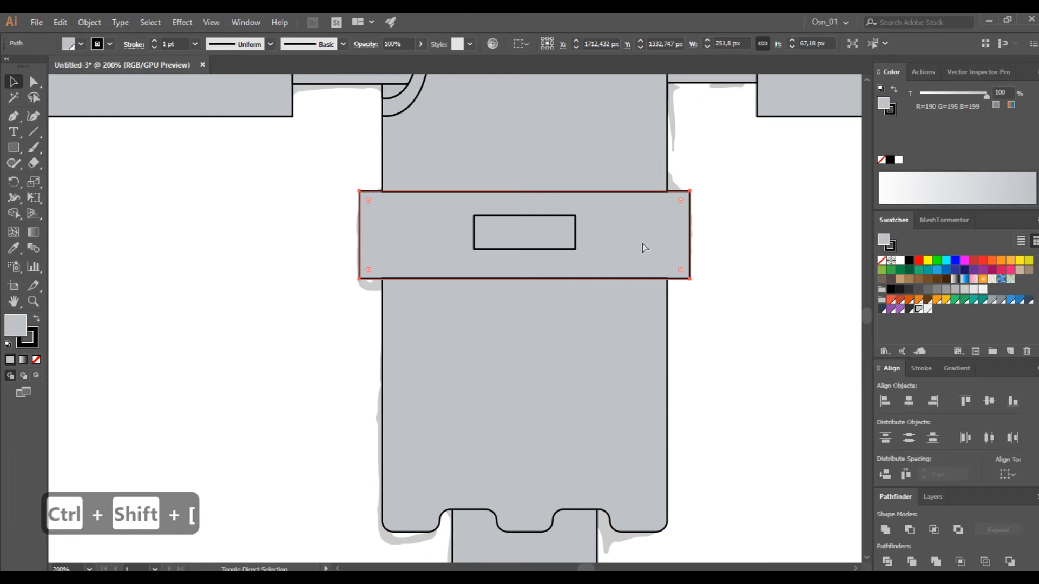
scroll(671, 241, "up", 2)
scroll(671, 241, "down", 1)
left_click(722, 250)
left_click_drag(721, 250, 649, 318)
left_click(614, 307)
left_click(401, 164)
scroll(538, 360, "down", 3)
left_click(532, 289)
scroll(532, 291, "up", 3)
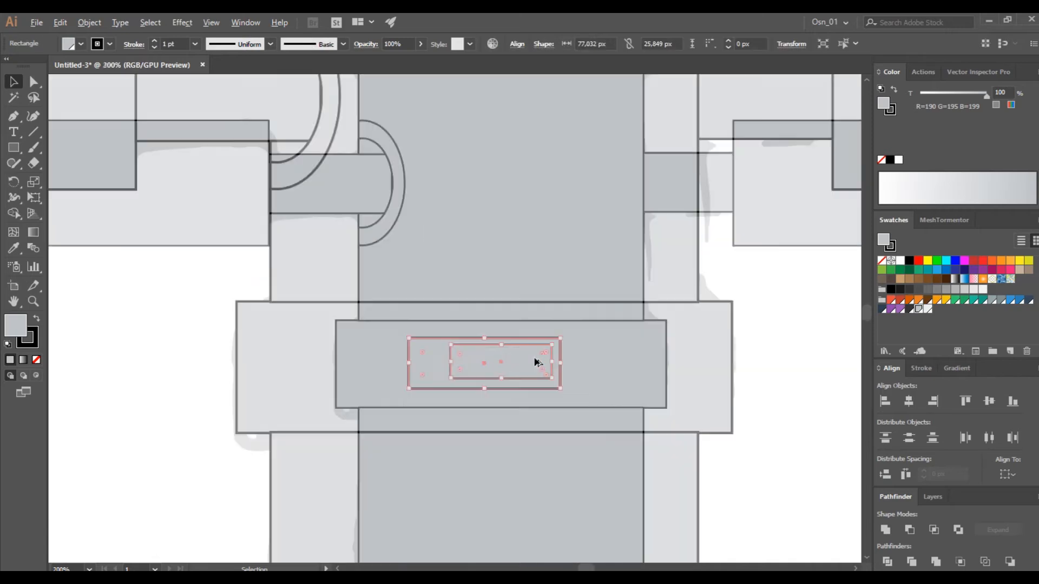
left_click_drag(561, 363, 555, 398)
key("ctrl+z")
key("ctrl+z")
key("ctrl+z")
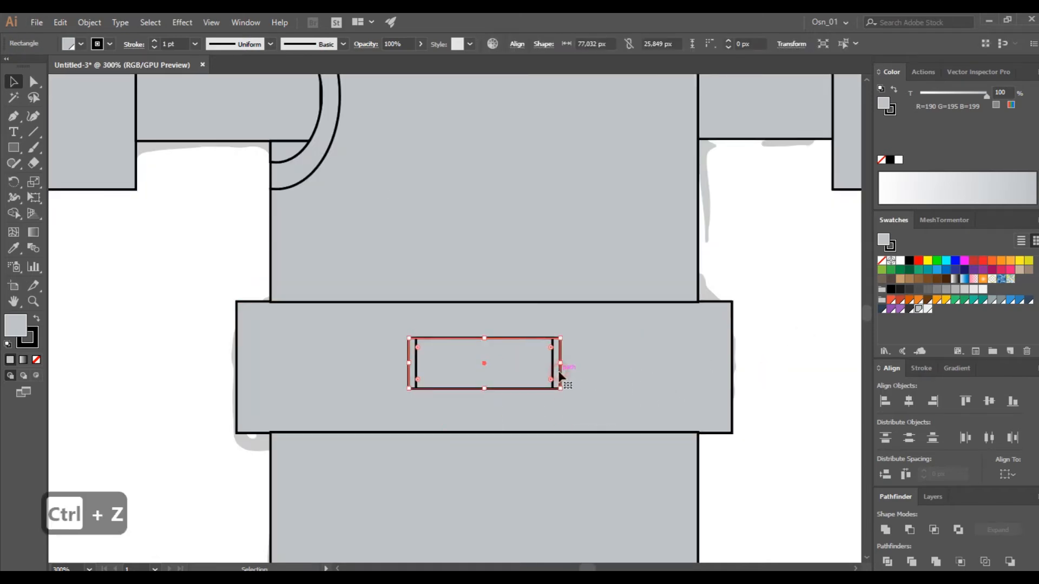
- Narrow the lower band's slot to about 69 px and place copies of it flush with both ends of the band
left_click(561, 370)
left_click_drag(476, 368, 347, 368)
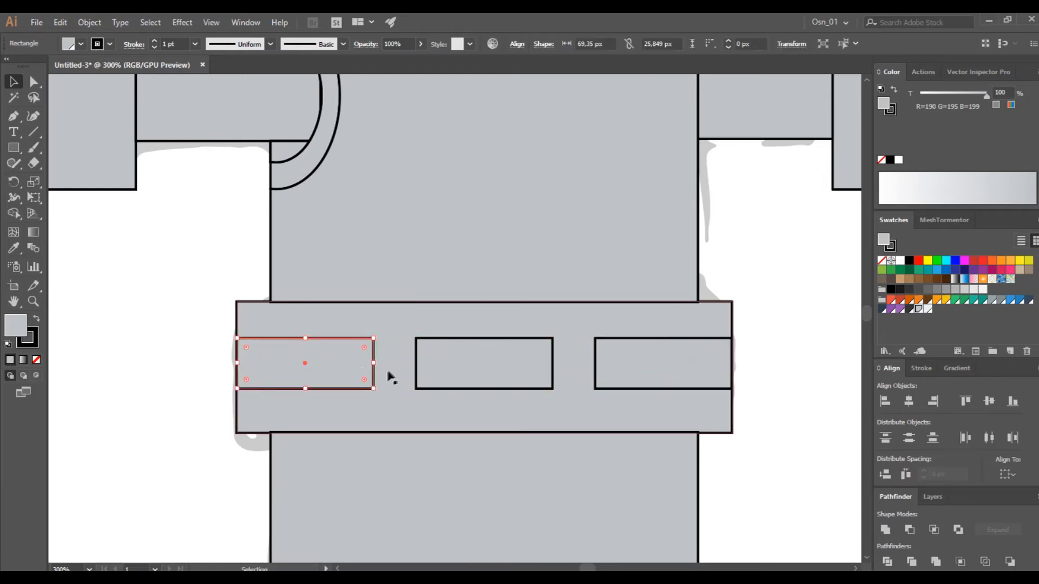
- Round all corners of the middle slot and the inner corners of the two side slots
left_click(427, 350)
left_click(34, 81)
left_click(373, 385, "shift")
left_click(596, 388, "shift")
left_click_drag(605, 348, 623, 353)
- Round the four outer corners of the lower band
left_click_drag(242, 308, 227, 441)
left_click_drag(731, 309, 709, 322)
left_click(12, 83)
left_click(127, 307)
- Round the inner corners of both side handle grips where they meet the arms
scroll(127, 308, "down", 3)
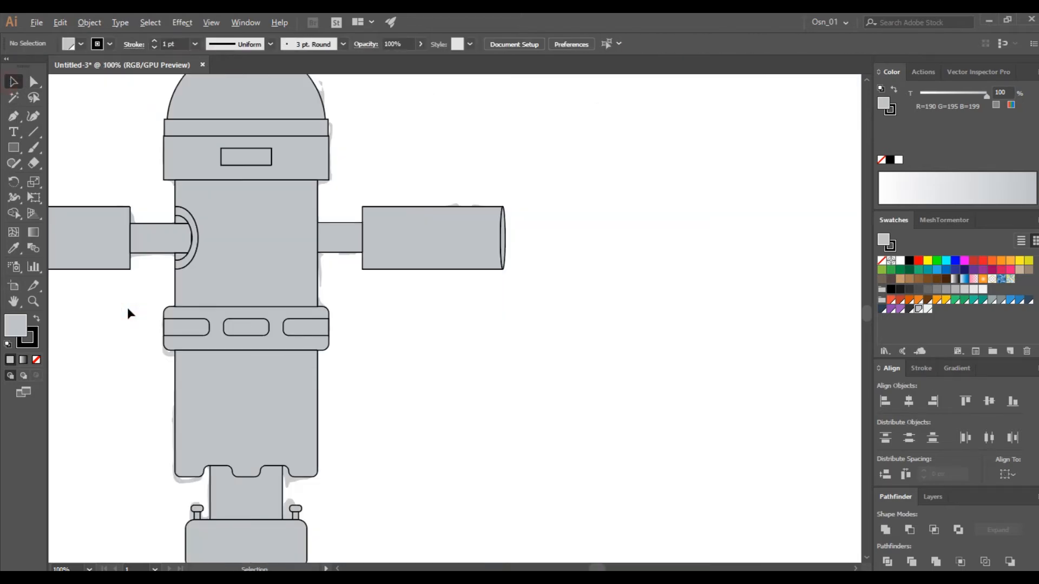
scroll(128, 307, "left", 5)
left_click(330, 230)
scroll(339, 227, "up", 2)
left_click(34, 82)
scroll(317, 136, "right", 2)
left_click_drag(327, 127, 294, 157)
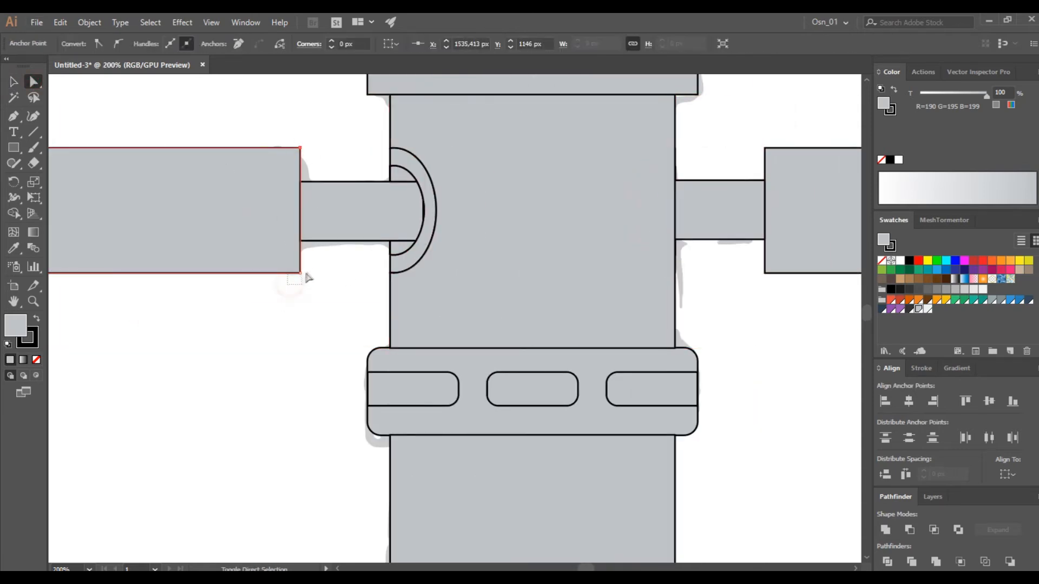
left_click_drag(306, 274, 310, 267)
left_click_drag(751, 285, 778, 254)
left_click_drag(755, 137, 793, 182)
scroll(442, 341, "down", 3)
- Send the middle body section behind both arm sockets inside its group, and delete the old upper band with its slot
left_click(13, 82)
left_click(259, 200)
left_click(452, 333)
double_click(452, 332)
key("ctrl+shift+bracketleft")
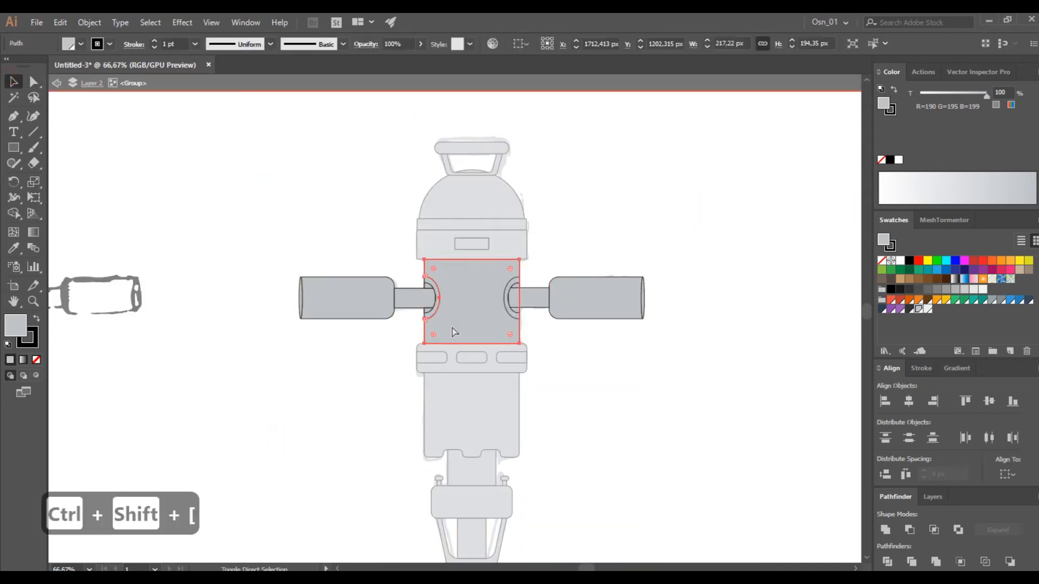
double_click(567, 371)
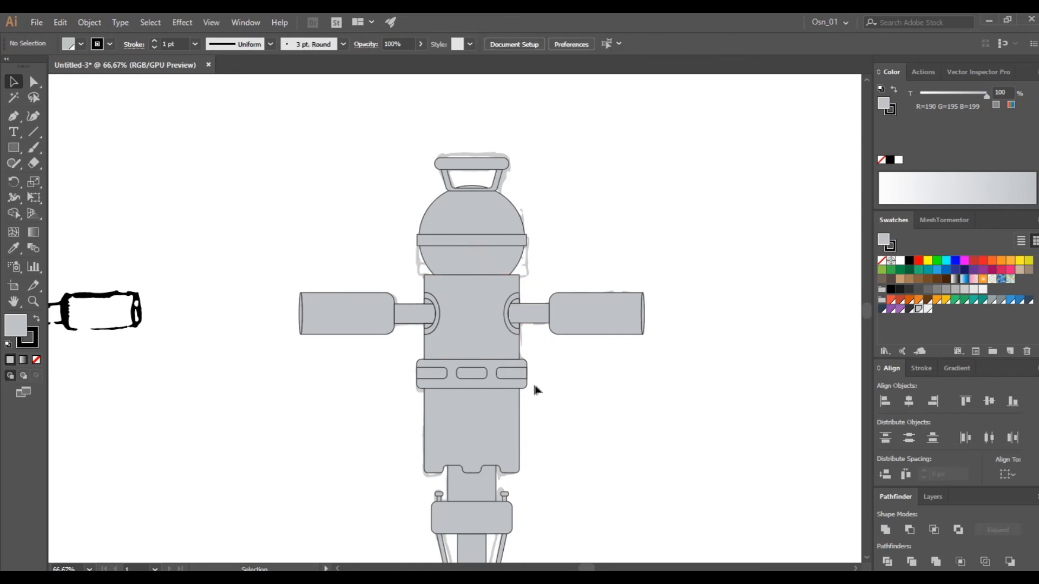
- Copy the lower band with its three slots up to the space directly beneath the thin dome ring
left_click(519, 383)
scroll(519, 383, "up", 2)
left_click(429, 366)
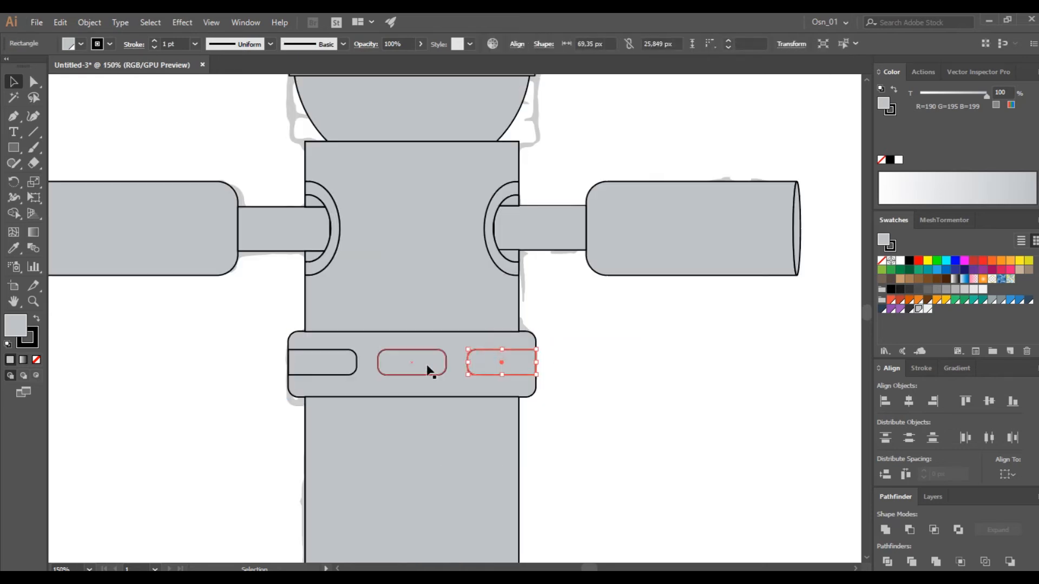
left_click(338, 370)
scroll(504, 342, "up", 2)
left_click_drag(498, 399, 484, 146)
scroll(569, 206, "up", 2)
left_click(564, 229)
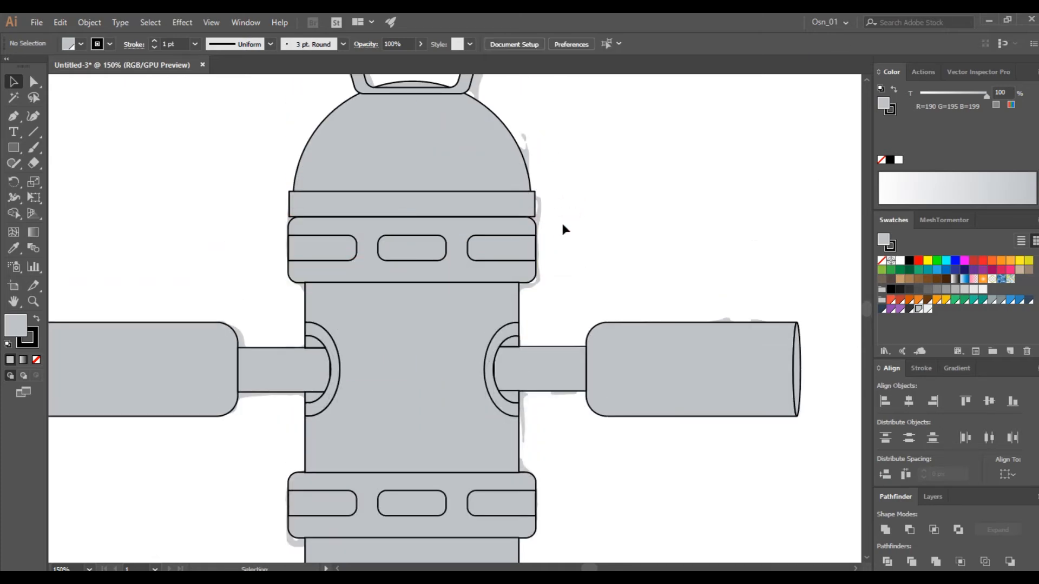
- Bring the upper band, its three slots and the thin dome ring in front of all other parts
left_click_drag(307, 264, 520, 204)
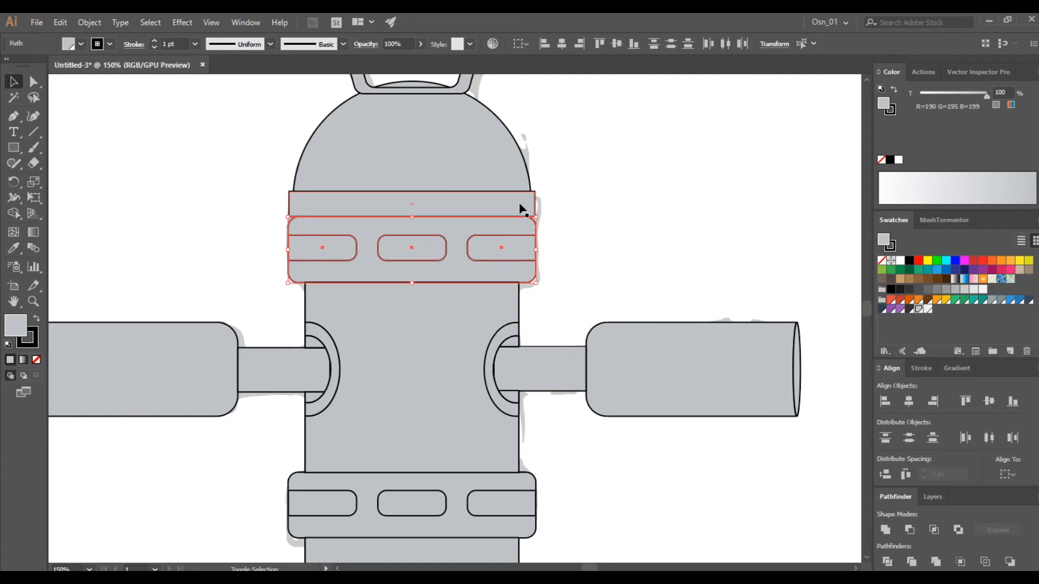
key("ctrl+shift+bracketright")
scroll(541, 192, "up", 2)
scroll(541, 192, "down", 2)
- Round the corners of the thin dome ring and nudge it down so it tucks partly behind the upper band
left_click(443, 204)
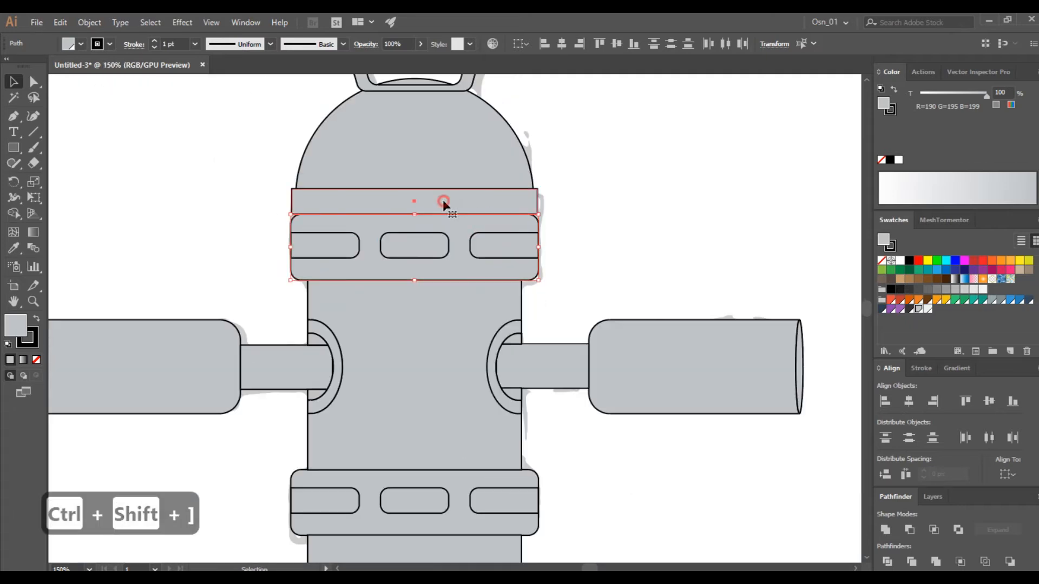
scroll(339, 211, "up", 2)
left_click_drag(249, 181, 288, 187)
key("Down")
key("Down")
key("Down")
key("Down")
key("Down")
key("Down")
key("Down")
key("Down")
key("Down")
key("Down")
key("Down")
key("Down")
key("Down")
- Remove the sliver of dome inside the top handle's opening with the Shape Builder
left_click(385, 157)
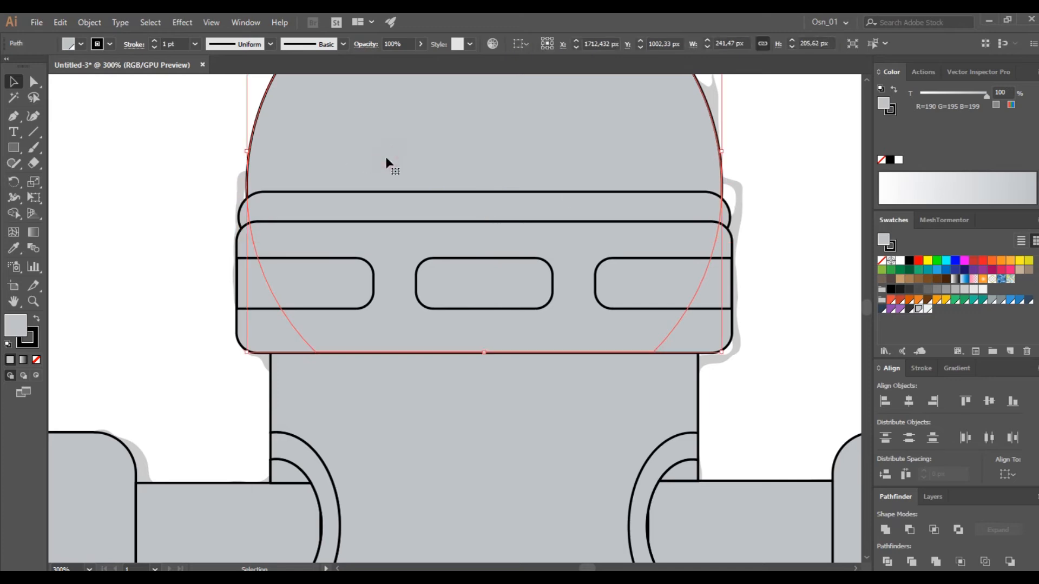
scroll(616, 200, "down", 2)
scroll(657, 212, "up", 5)
left_click(547, 112)
scroll(644, 217, "down", 3)
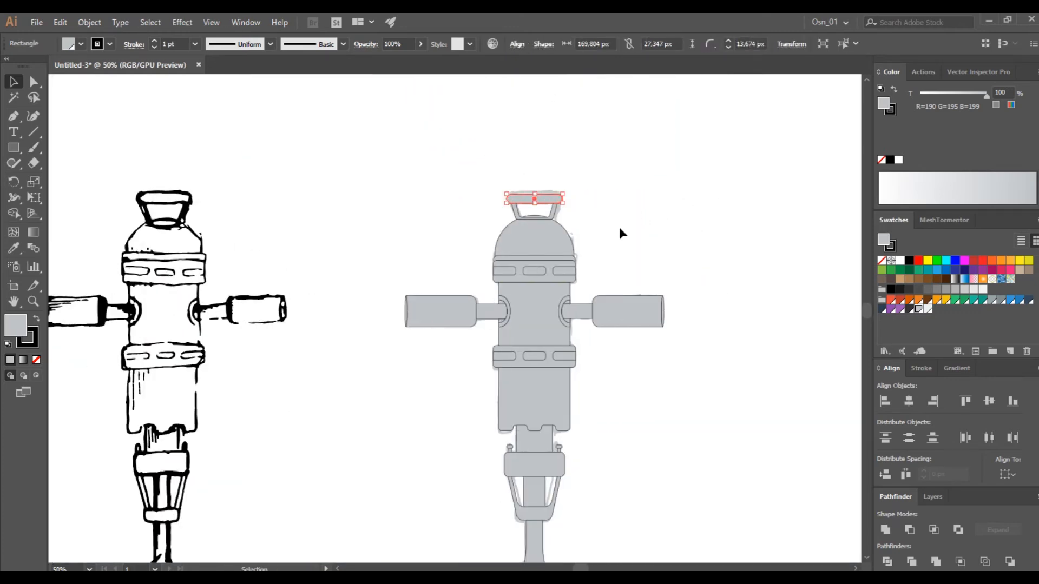
left_click(567, 203)
scroll(567, 203, "up", 3)
left_click_drag(560, 170, 487, 270)
left_click(14, 213)
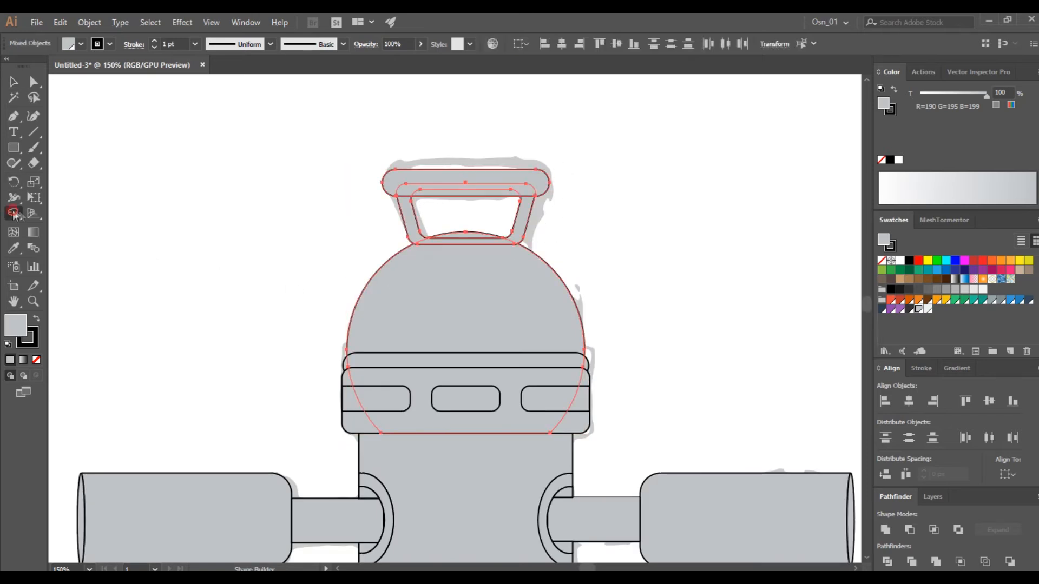
left_click_drag(460, 236, 466, 211)
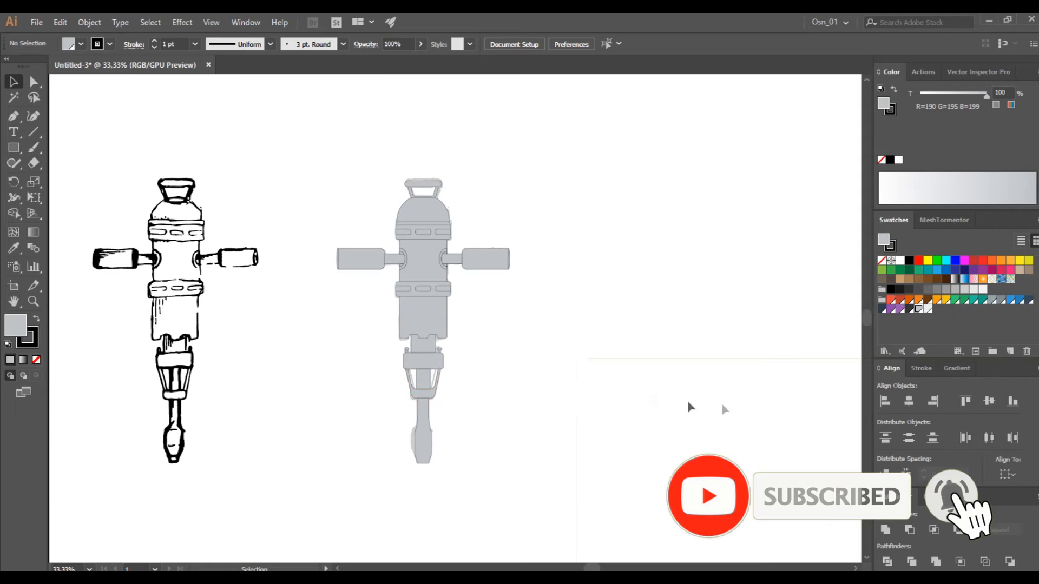
- Select all parts of the gray vector drawing and group them
left_click_drag(538, 160, 331, 494)
key("a")
key("ctrl+g")
left_click(553, 368)
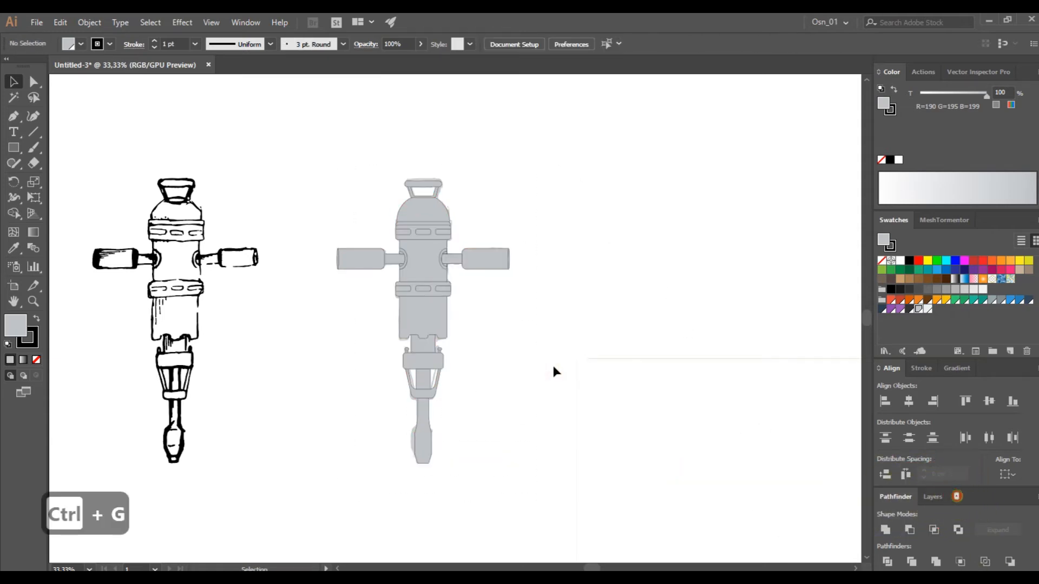
- Place a copy of the grouped drawing beside it and delete the gray tracing sketch behind the first one
left_click(931, 497)
left_click_drag(411, 327, 622, 330)
left_click(441, 271)
left_click_drag(303, 163, 510, 494)
key("Delete")
mouse_move(650, 318)
left_mouse_down()
mouse_move(373, 315)
mouse_move(581, 321)
left_mouse_up()
left_click(443, 381)
scroll(457, 383, "right", 2)
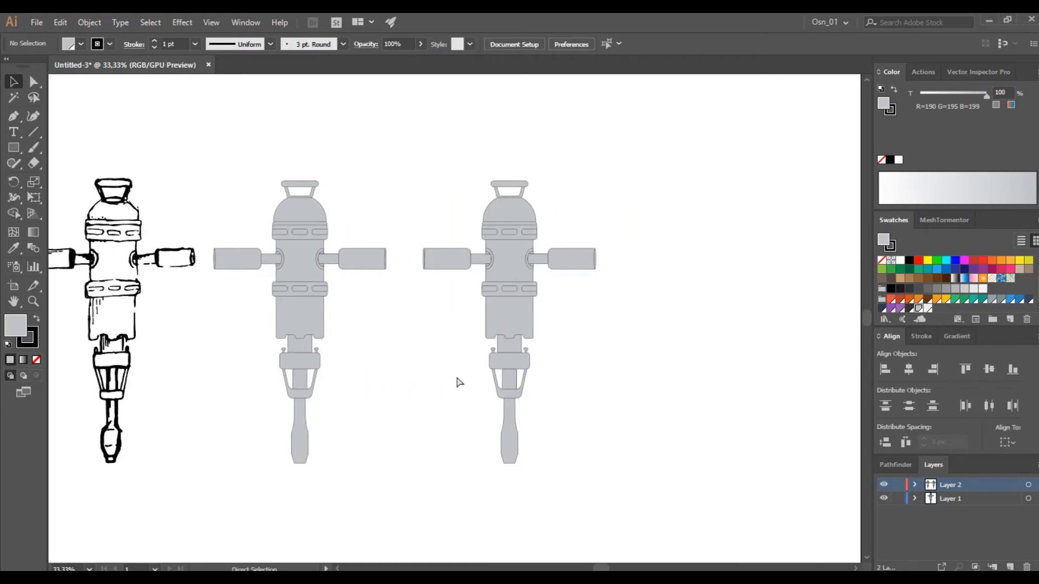
- Duplicate the second copy of the drawing to make a third one farther along the same row
left_click(512, 316)
scroll(512, 318, "right", 2)
left_click_drag(489, 321, 686, 303)
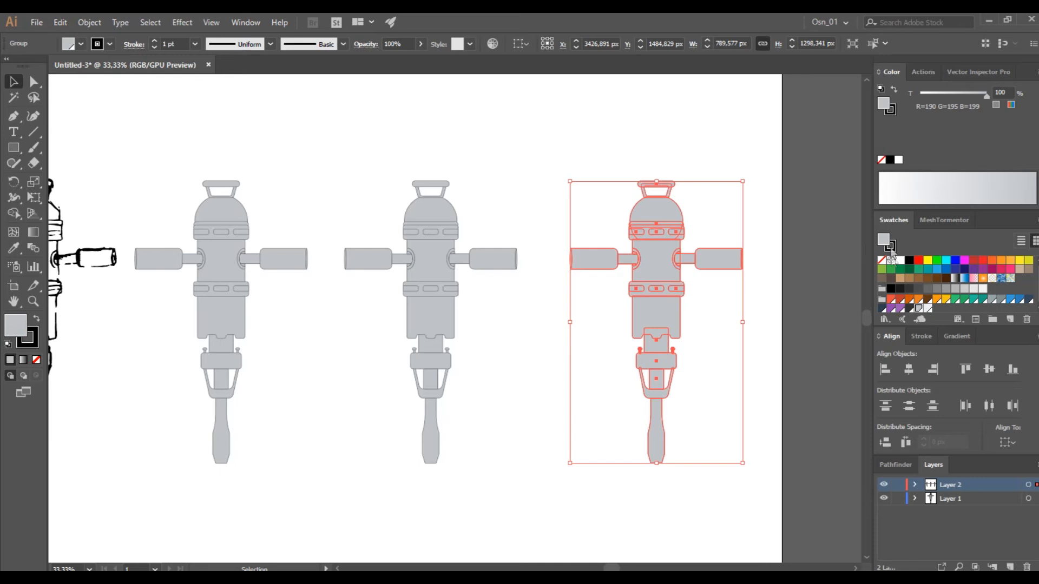
- Fill the third copy with white and set its black outline to 5 pt
left_click(900, 260)
left_click(32, 342)
left_click_drag(183, 44, 129, 47)
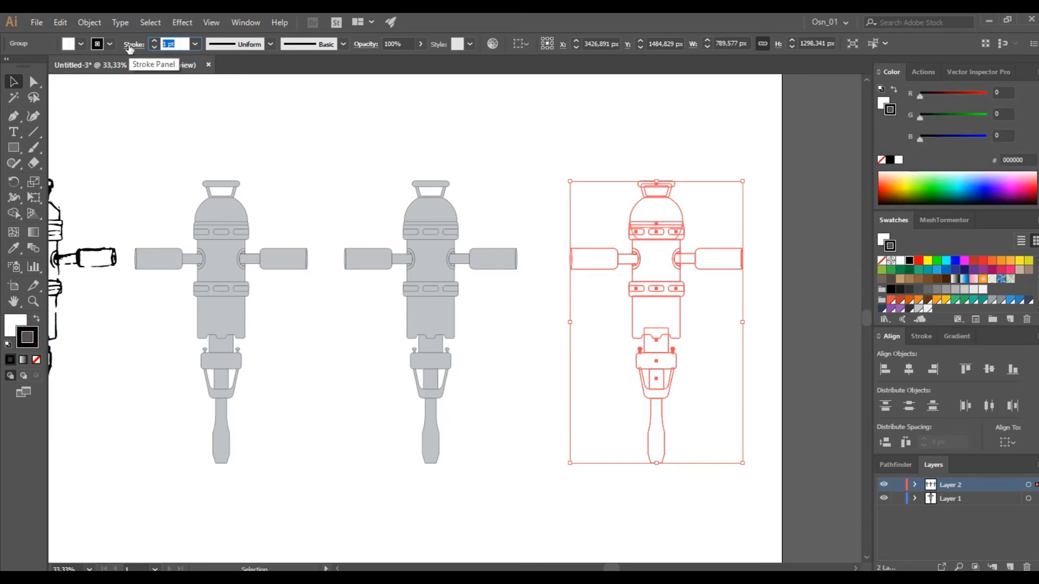
type("5")
key("Return")
left_click(133, 44)
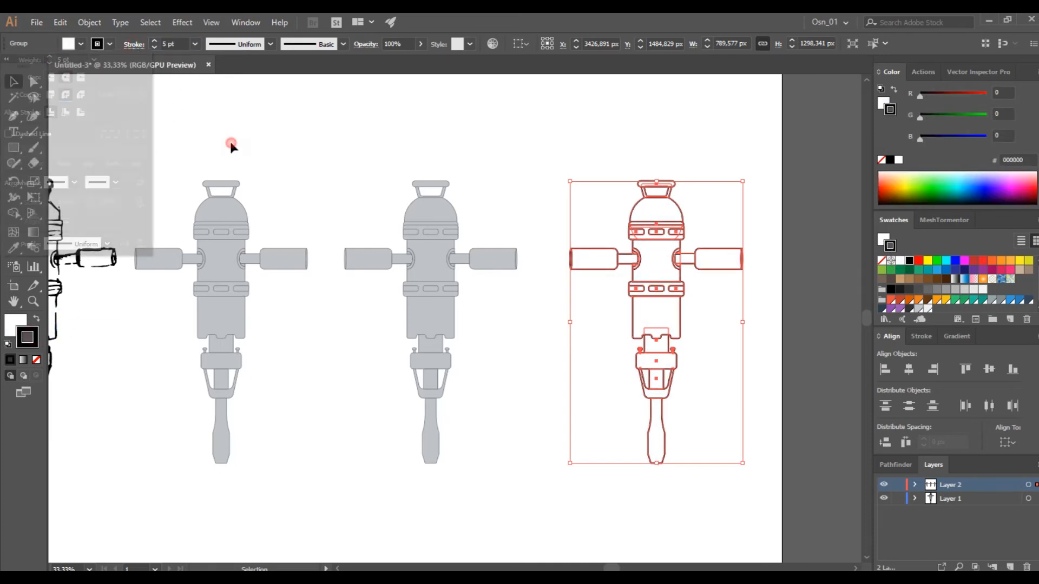
left_click(308, 132)
- Inside the second copy's group, fill the dome, middle section with arms, lower body, collar and cage with orange R=229 G=126 B=34
left_click(447, 283)
key("ctrl+plus")
key("ctrl+plus")
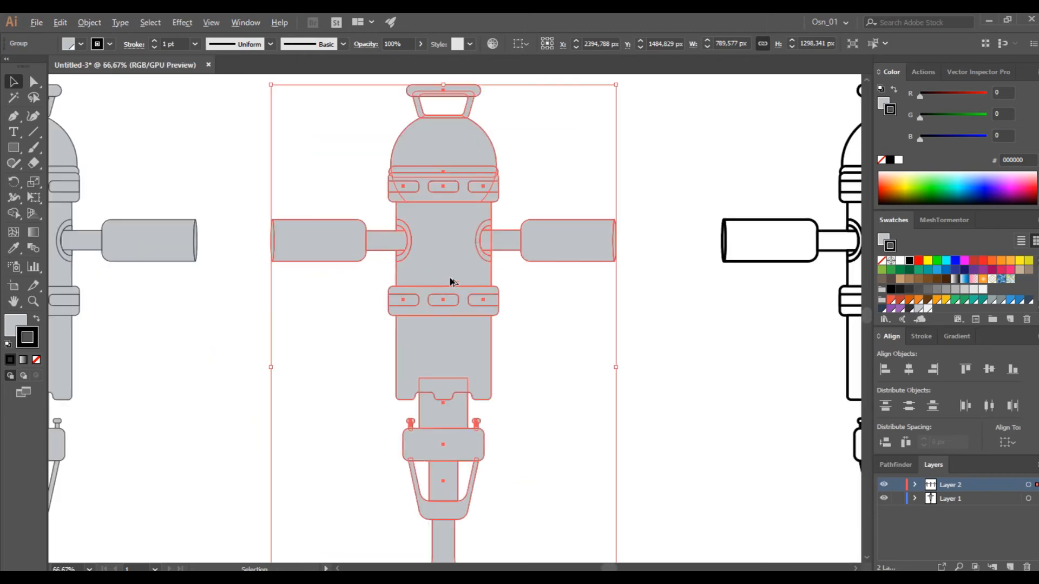
left_click(896, 465)
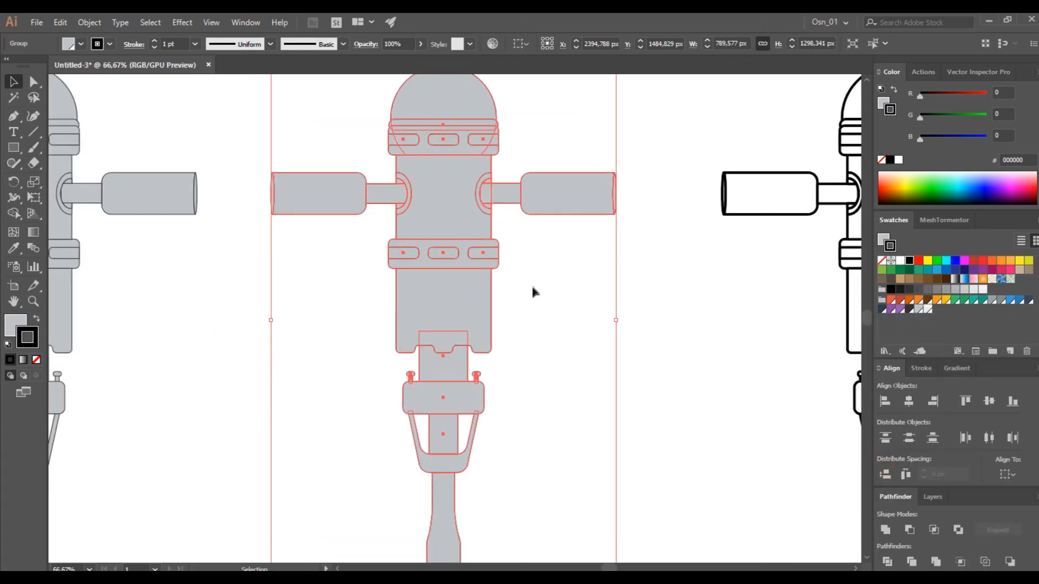
double_click(485, 295)
key("ctrl+minus")
left_click(462, 201)
left_click(460, 222, "shift")
left_click(460, 310, "shift")
left_click(463, 390, "shift")
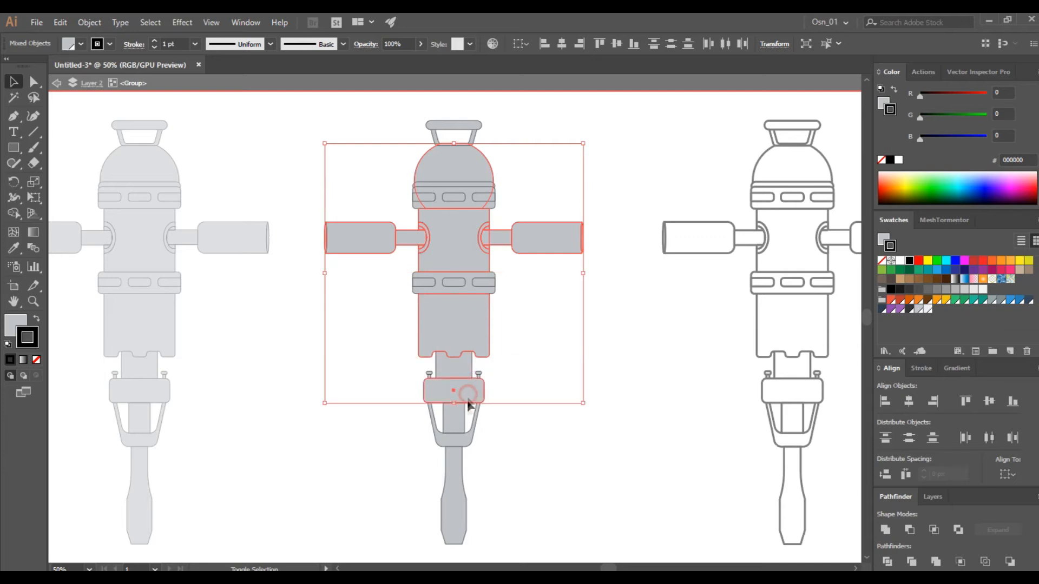
left_click(459, 436, "shift")
left_click(919, 300)
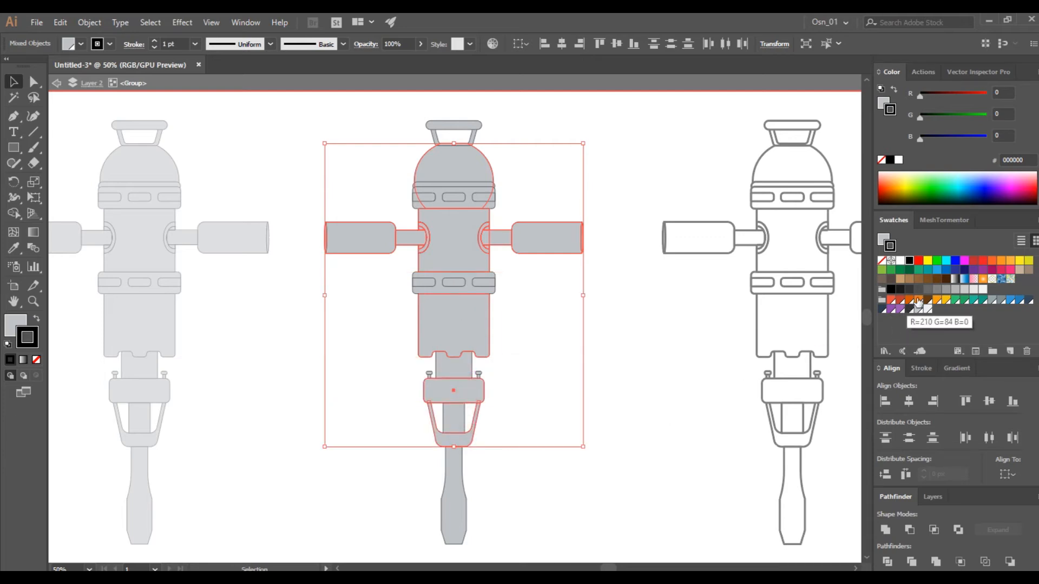
left_click(37, 319)
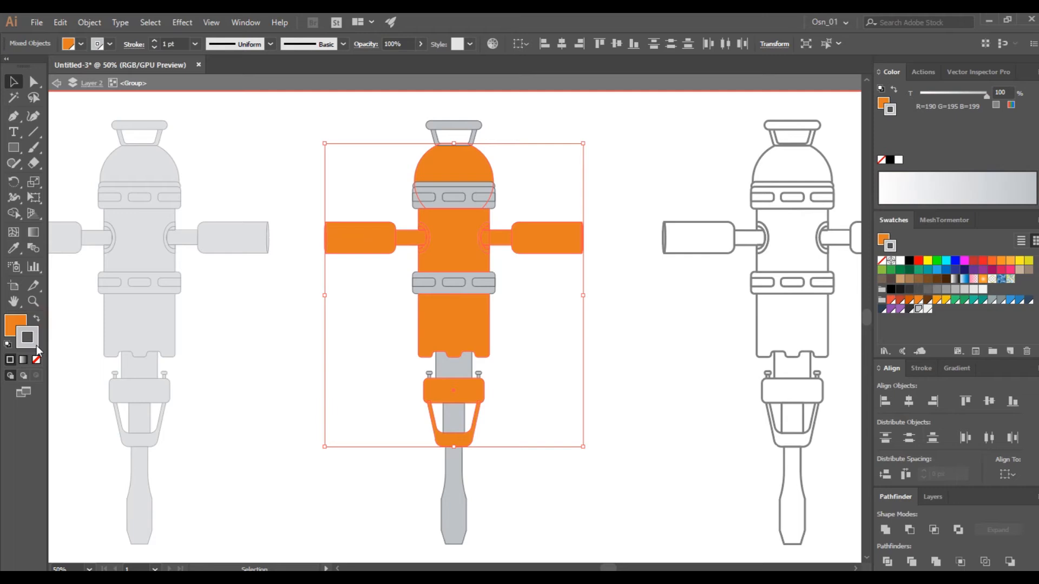
- Set the outline of the selected orange parts to light gray R=190 G=195 B=199
left_click(36, 360)
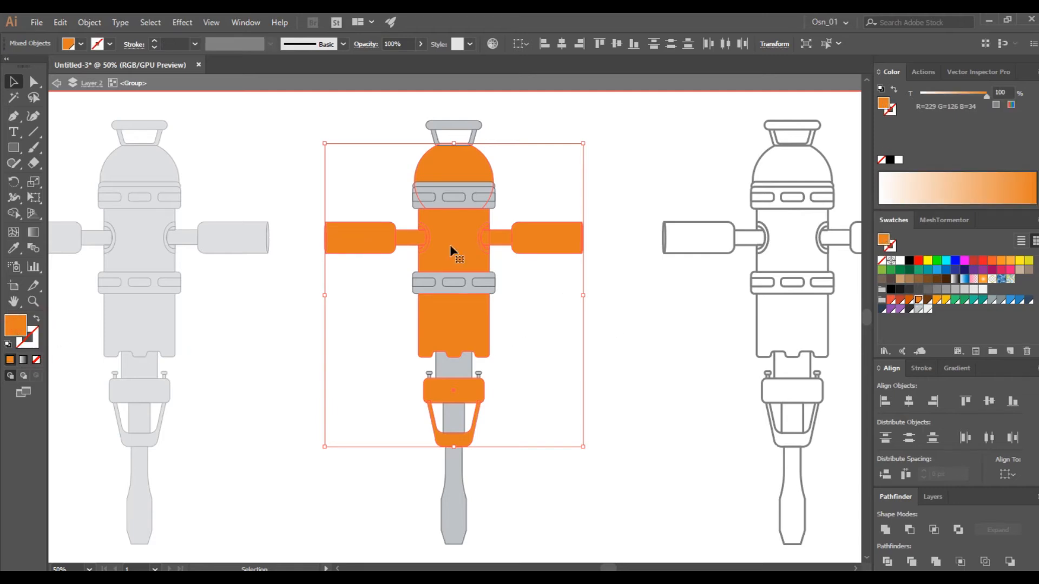
scroll(450, 244, "up", 3)
left_click(34, 336)
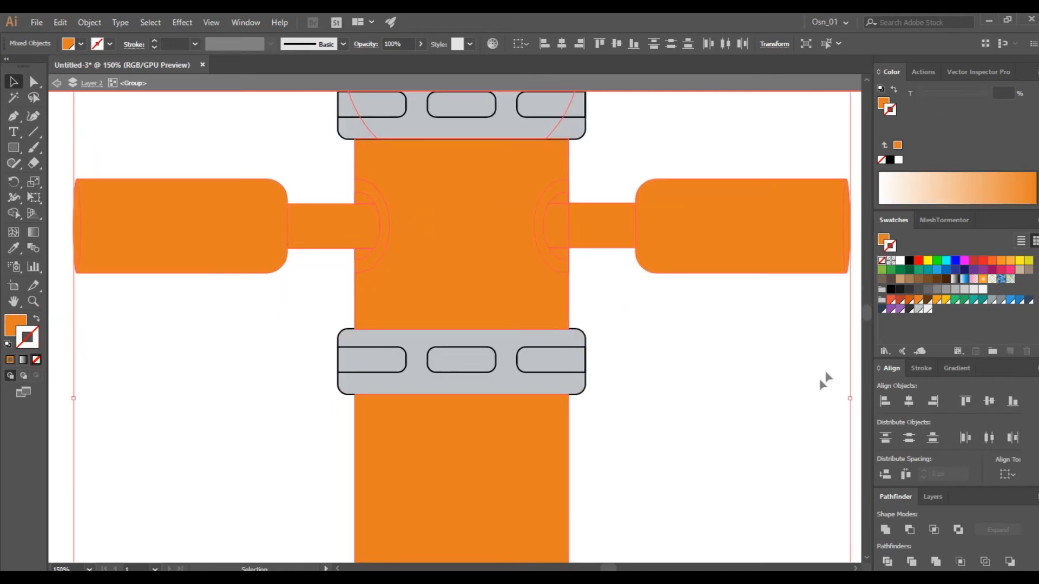
left_click(918, 309)
left_click(218, 325)
- Inside the middle section's group, fill both arm rods with brown R=96 G=56 B=19 and remove their outline
double_click(324, 225)
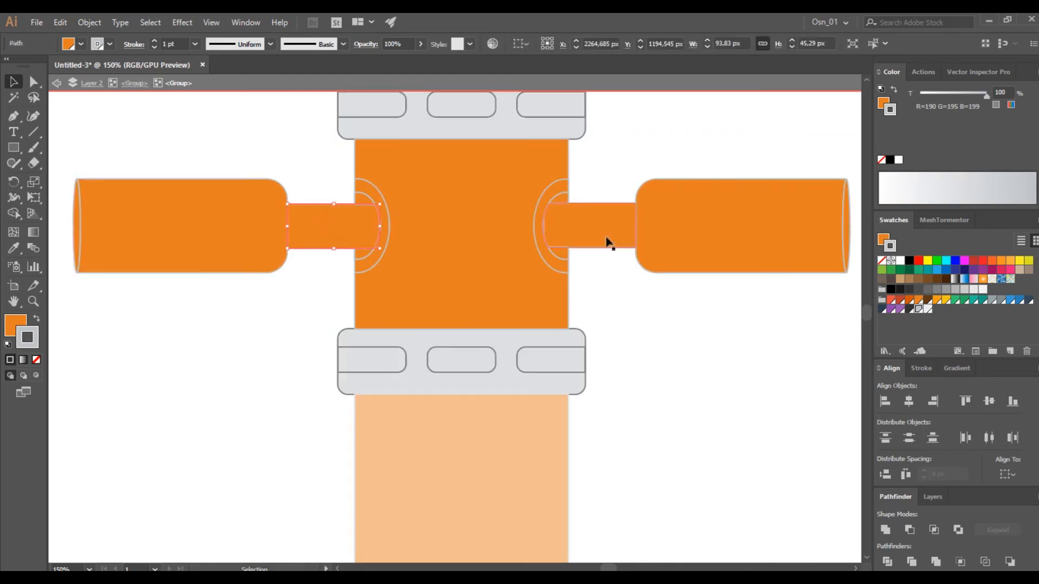
left_click(606, 241, "shift")
left_click(929, 300)
left_click(37, 318)
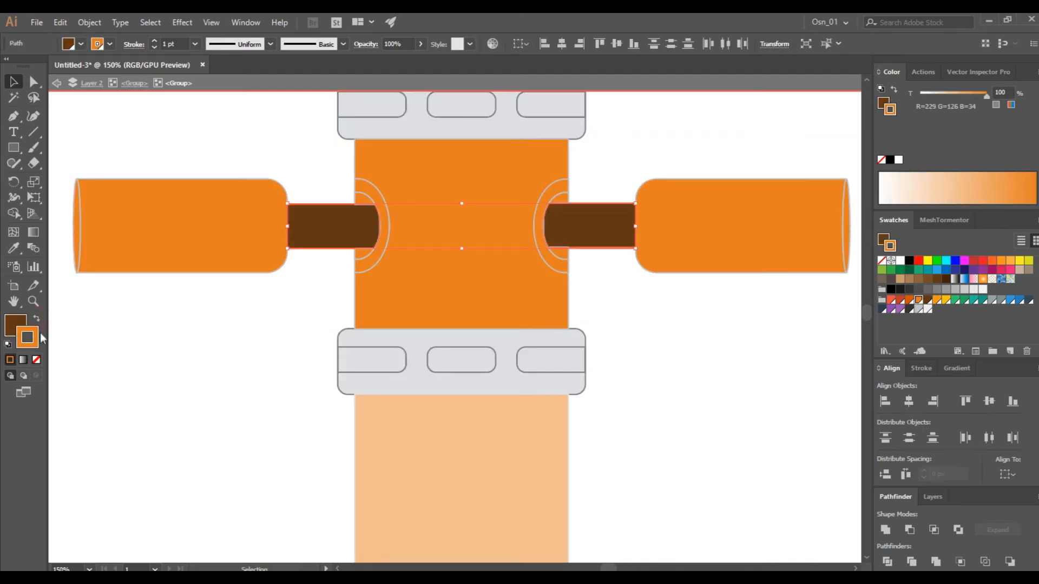
left_click(36, 360)
left_click(179, 350)
- Fill both inner arm sockets with gray R=126 G=140 B=141 and the outer socket rings with brown R=96 G=56 B=19
left_click(374, 251)
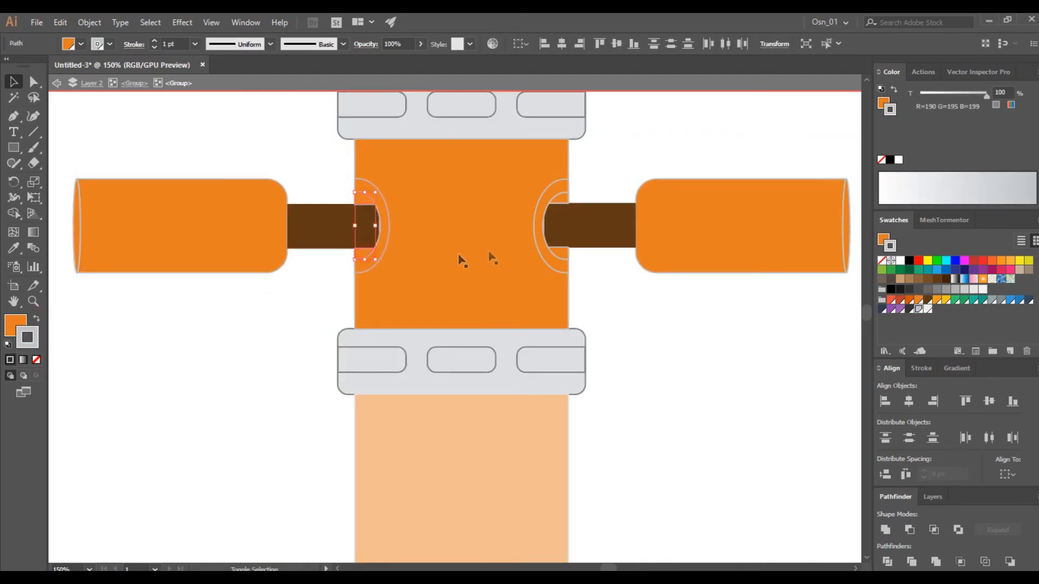
left_click(999, 301)
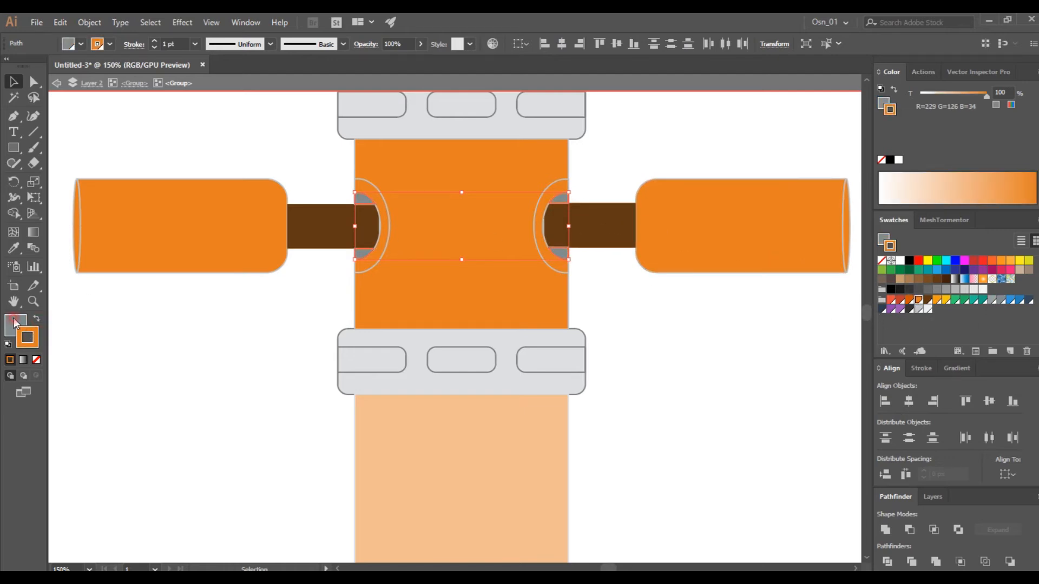
left_click(364, 191)
left_click(557, 188, "shift")
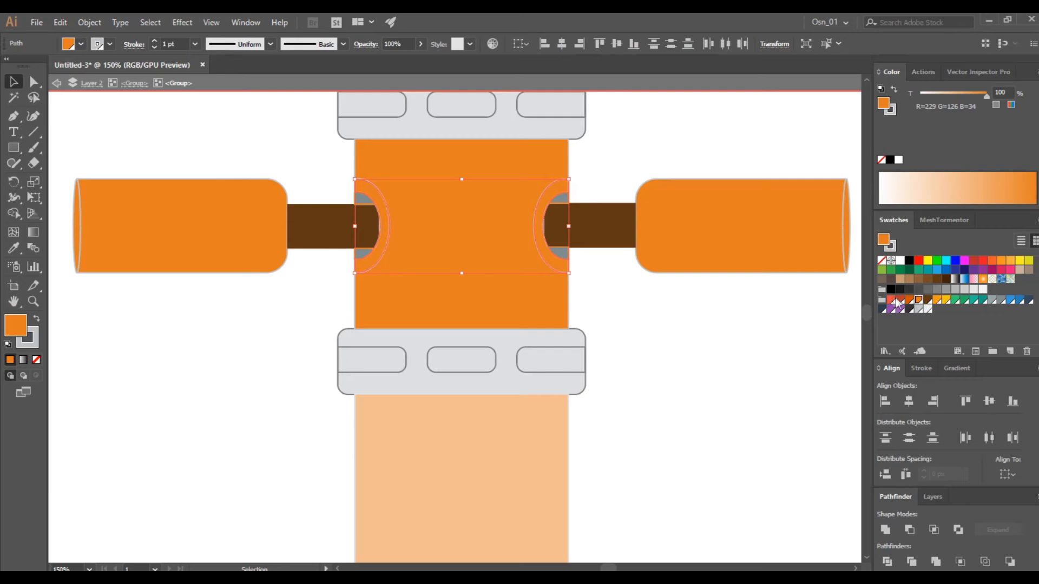
left_click(927, 301)
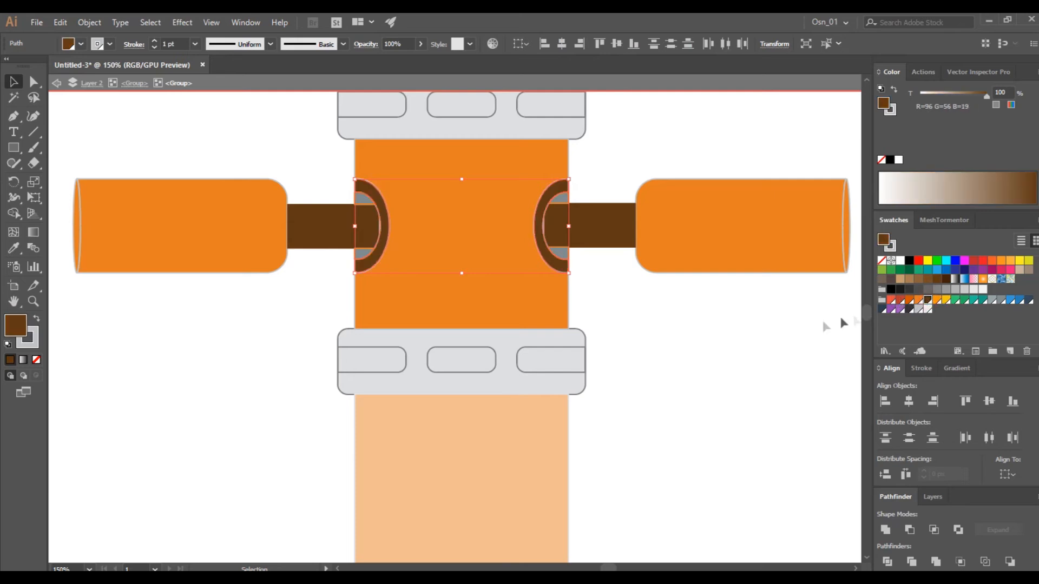
left_click(733, 327)
- Recolor both outer socket rings dark gray R=51 G=51 B=51
left_click(559, 198)
scroll(548, 219, "up", 2)
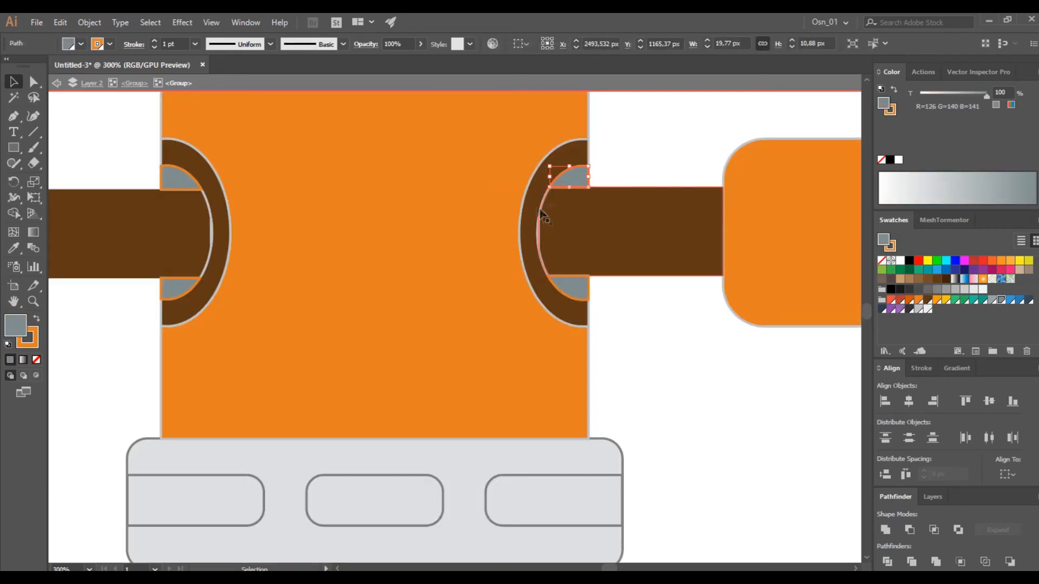
left_click(530, 218)
left_click(207, 191, "shift")
left_click(909, 309)
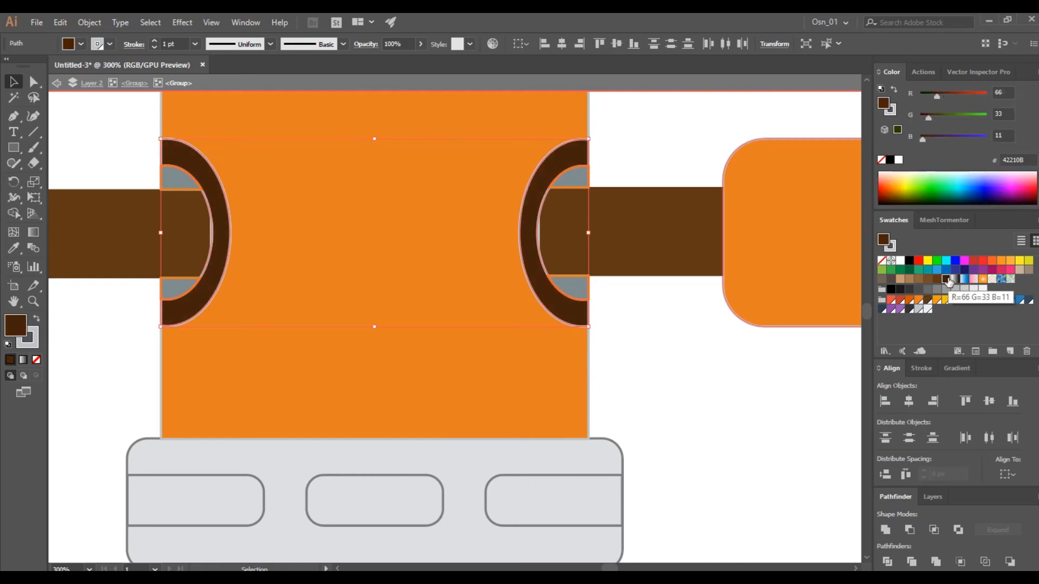
left_click(781, 374)
key("ctrl+1")
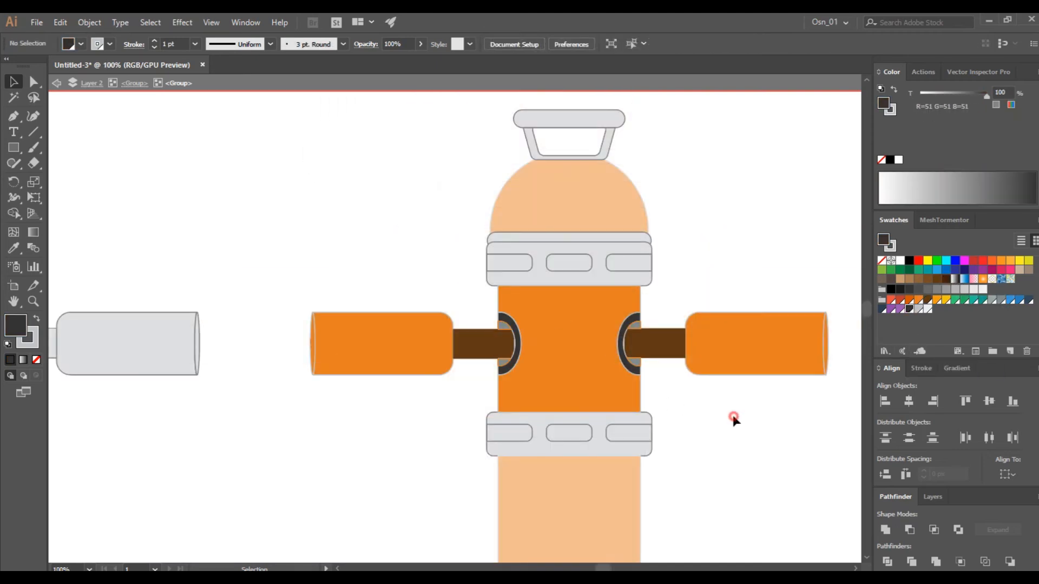
- Copy the dome's orange fill and light gray outline onto the handle's top bar with the Eyedropper
left_click(603, 242)
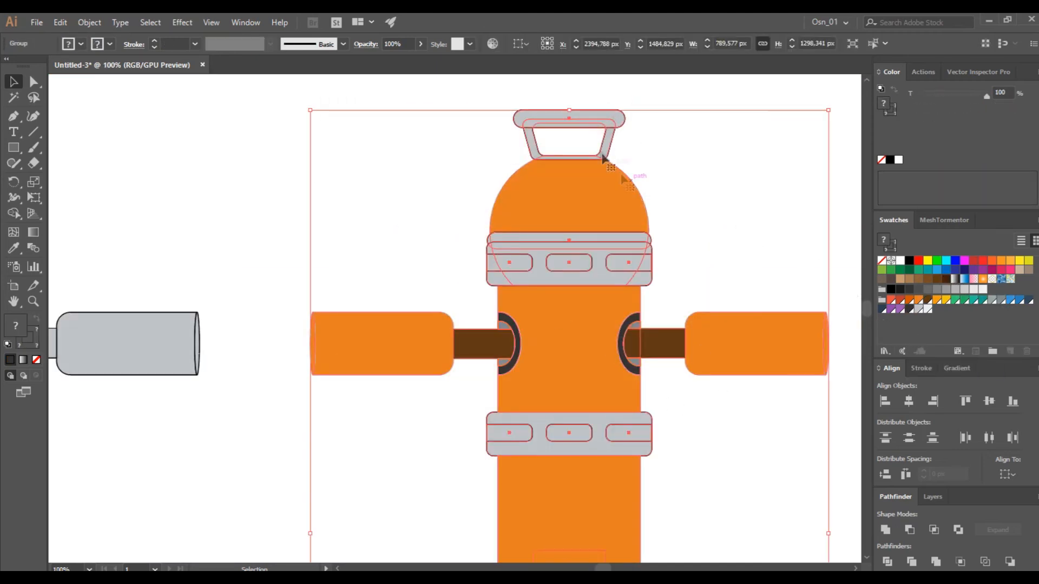
double_click(598, 120)
scroll(719, 281, "right", 2)
key("i")
left_click(515, 215)
- Fill the top handle's frame beneath the bar with dark red
key("v")
left_click(466, 143)
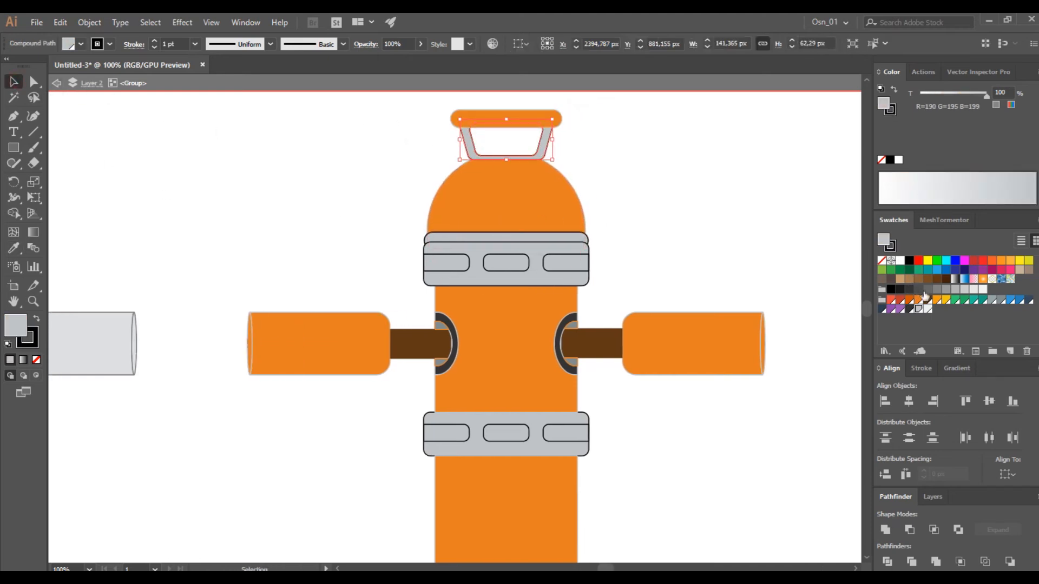
left_click(901, 301)
left_click(640, 232)
- Fill the upper and lower bands with dark red and all their slots with yellow
left_click(547, 270)
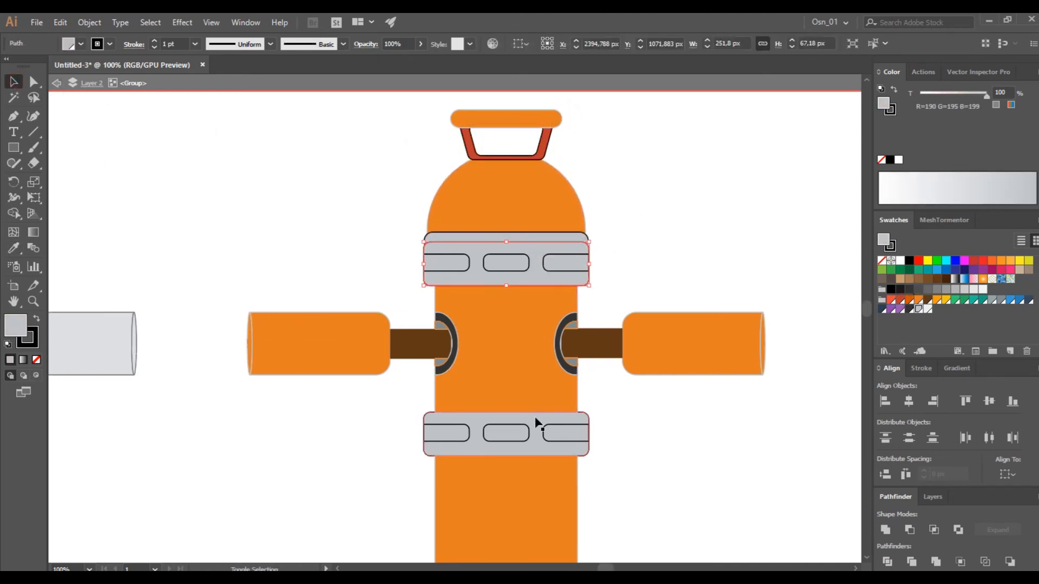
left_click(903, 301)
left_click(568, 264)
left_click(494, 265, "shift")
left_click(454, 264, "shift")
left_click(461, 432, "shift")
left_click(946, 301)
- Fill the thin ring beneath the dome with the same brown as the arm rods
left_click(569, 238)
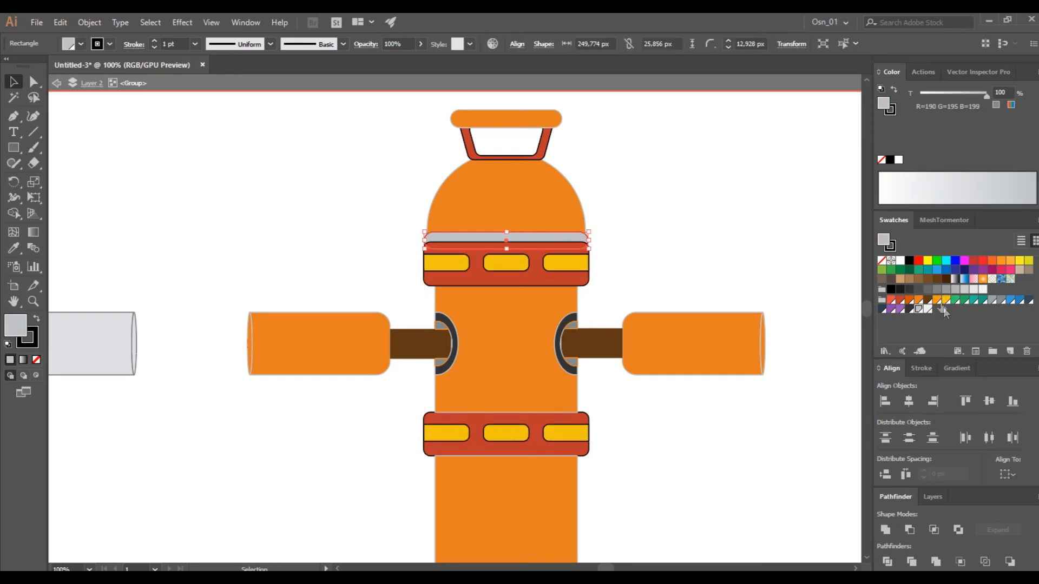
left_click(928, 301)
left_click(705, 257)
- Inside the middle section's group, fill the end caps of both side grips with the dark red of the bands
scroll(658, 341, "down", 3)
double_click(751, 267)
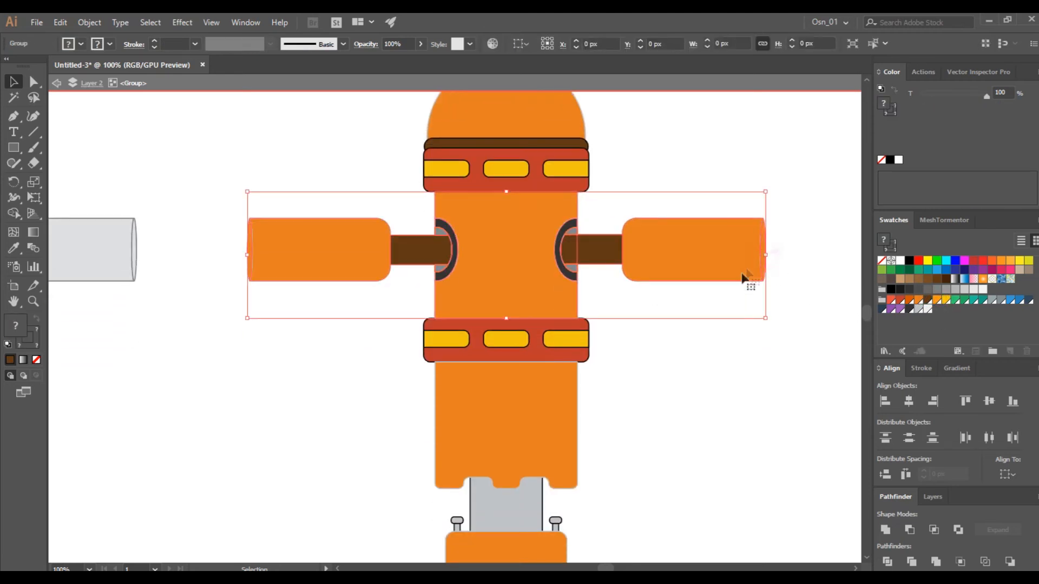
left_click(763, 267)
left_click(249, 262, "shift")
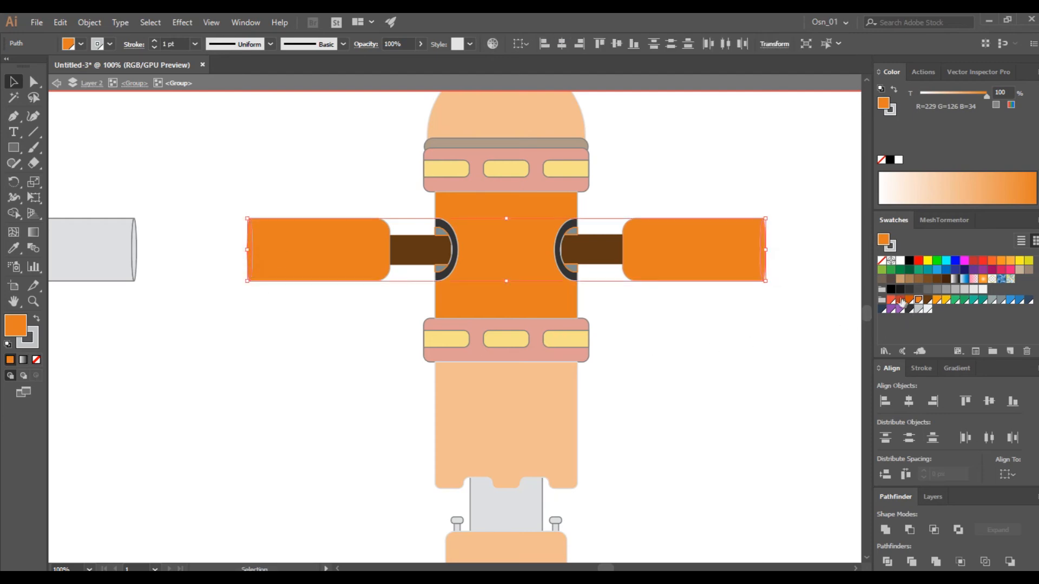
left_click(901, 300)
left_click(772, 348)
- Back in the drawing's main group, fill the upper shaft, the shaft inside the cage and the chisel with gray R=149 G=165 B=165
scroll(678, 369, "down", 5)
double_click(664, 292)
left_click(533, 341)
scroll(534, 341, "down", 1)
scroll(533, 341, "down", 3)
double_click(523, 371)
left_click(515, 191)
left_click(516, 263, "shift")
left_click(516, 393, "shift")
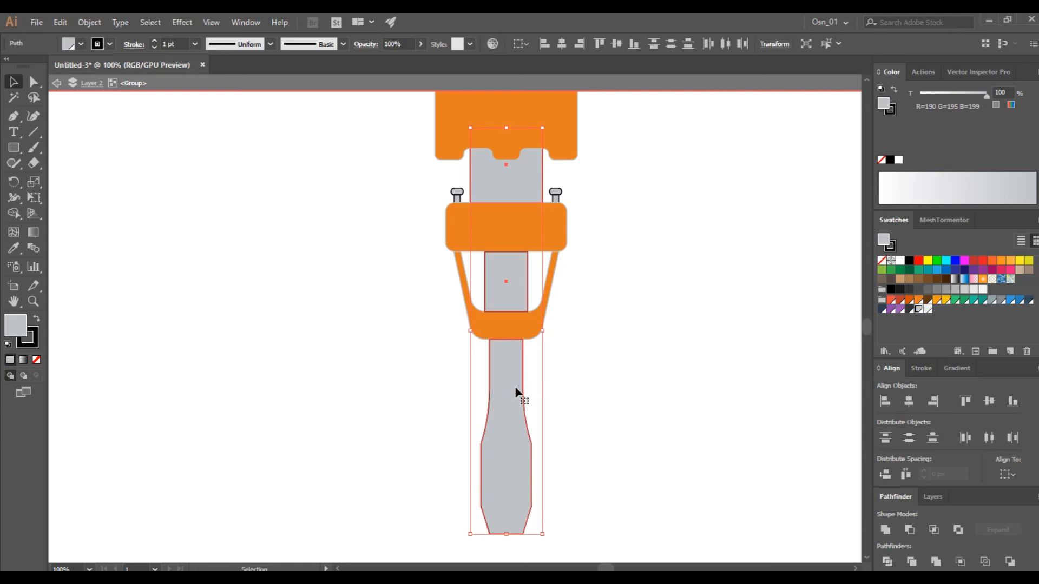
left_click(995, 301)
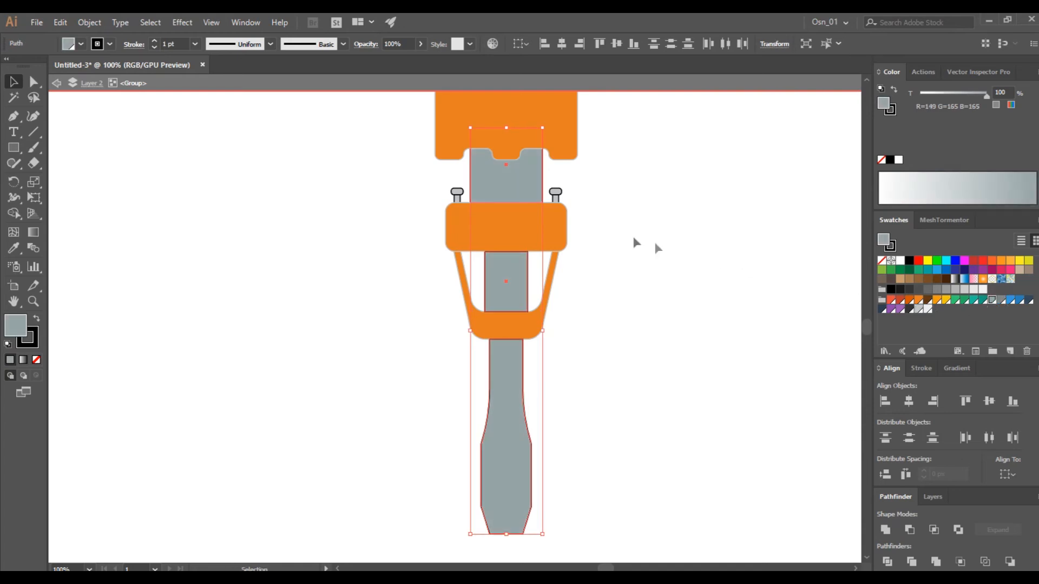
- Leave the group and remove the stroke from the whole flat-colored drawing
left_click(568, 196)
scroll(662, 268, "up", 2)
scroll(662, 267, "down", 4, "alt")
left_click_drag(570, 133, 698, 371)
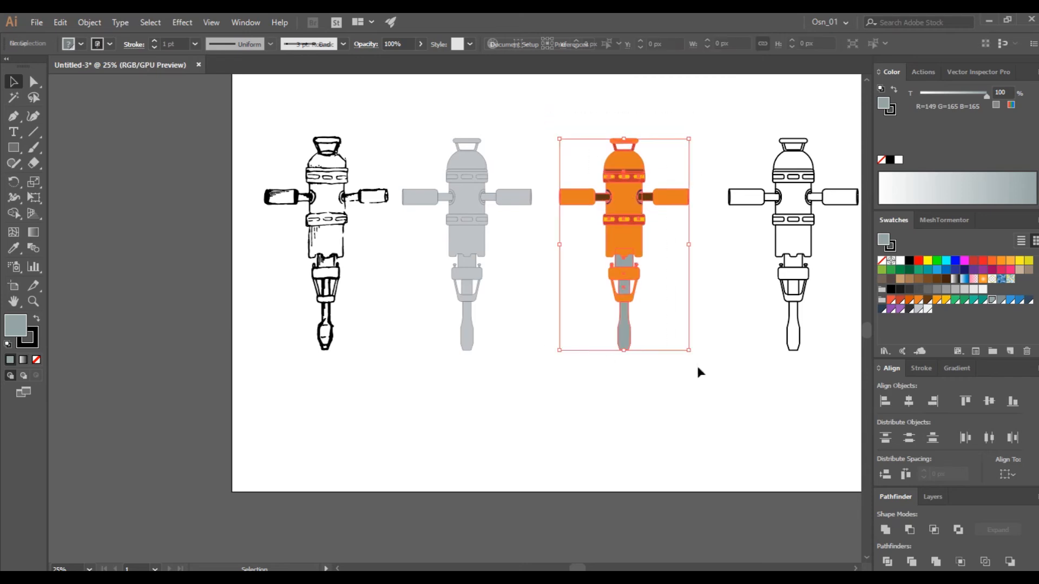
left_click(635, 206)
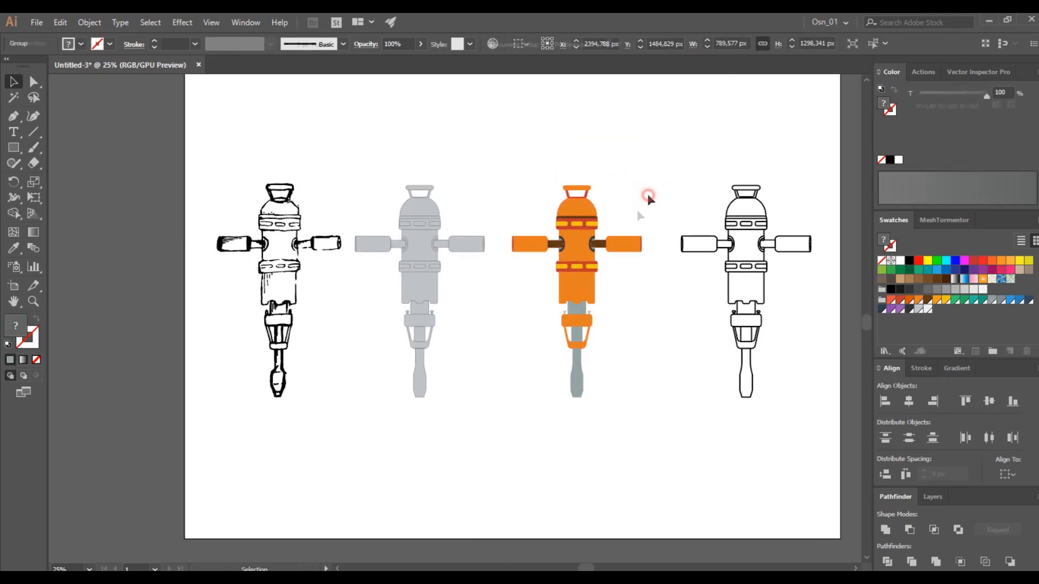
scroll(625, 313, "up", 2, "alt")
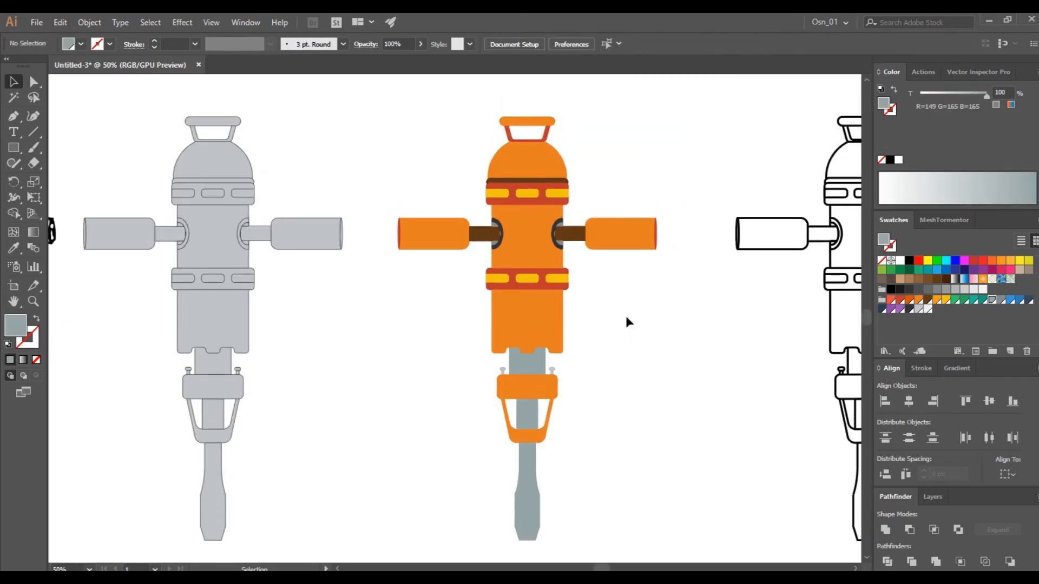
- Ungroup the colored drawing and regroup all its parts except the gray shafts and chisel
scroll(625, 313, "down", 1)
left_click_drag(679, 90, 395, 491)
left_click(536, 417, "shift")
left_click(533, 447)
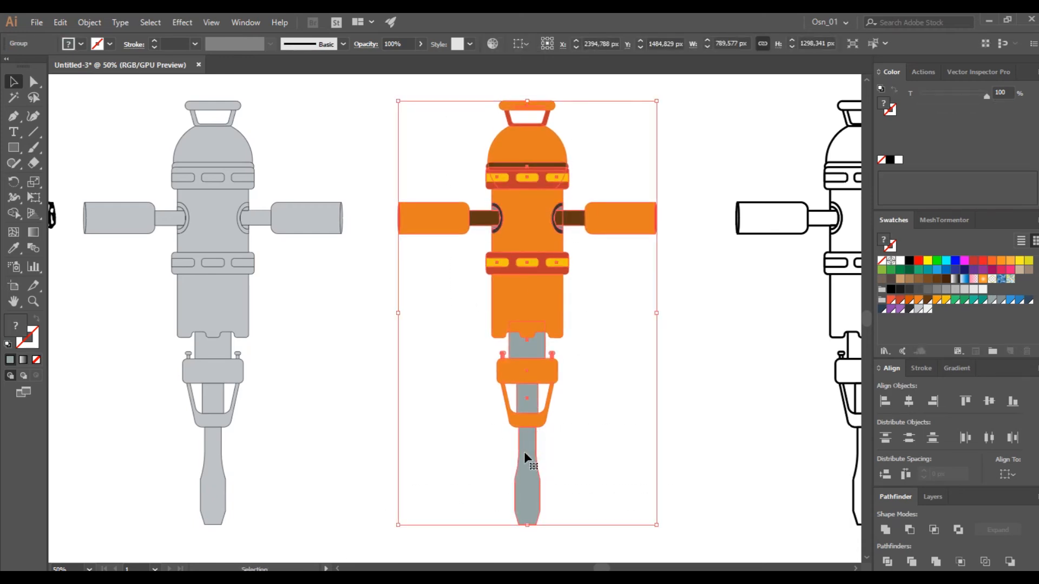
key("ctrl+shift+g")
left_click(677, 156)
left_click_drag(675, 92, 392, 539)
left_click(521, 466, "shift")
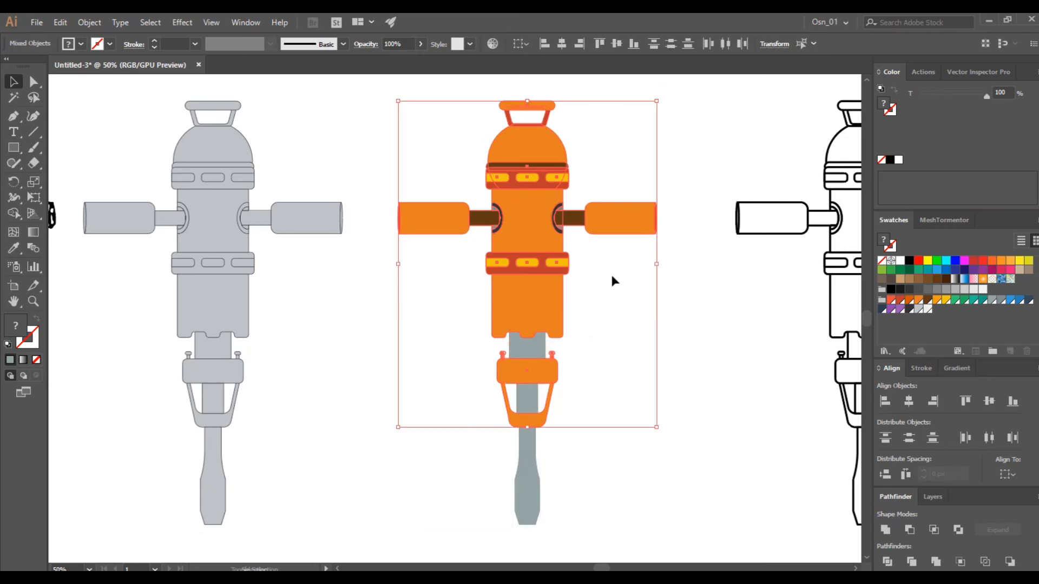
key("ctrl+g")
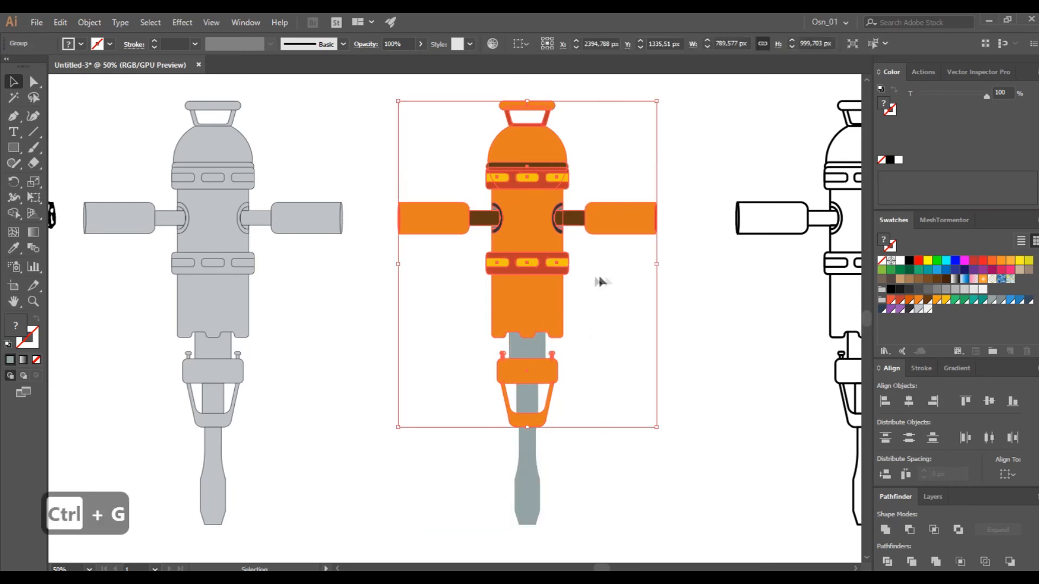
- Paste a copy of the colored body group in front and unite it into a single silhouette
key("ctrl+c")
key("ctrl+f")
left_click(885, 530)
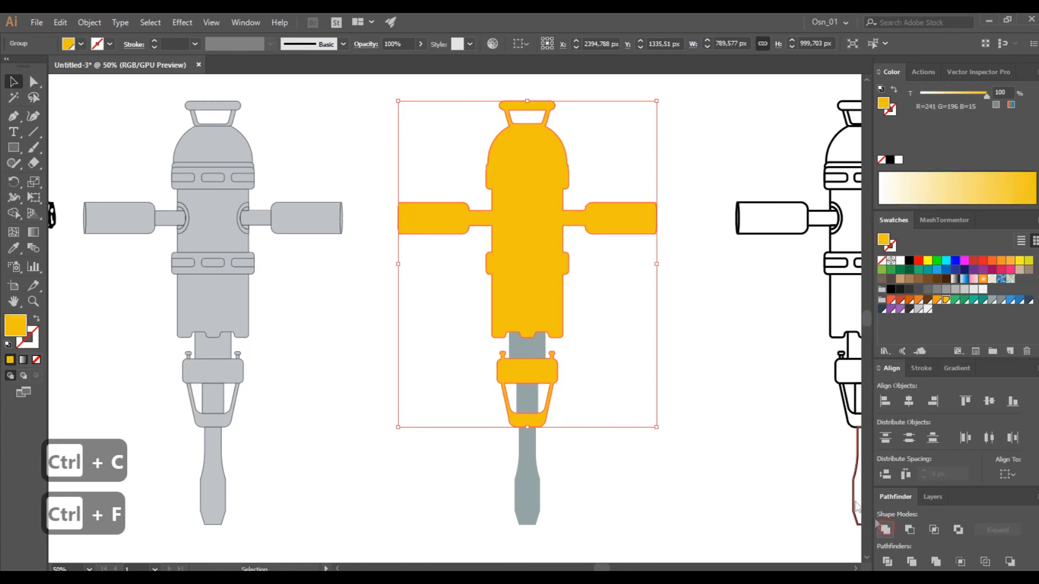
- Draw a closed wavy Curvature shape about 649 by 1156 px over the dome and right part of the silhouette
left_click(33, 116)
left_click(472, 117)
left_click(497, 171)
left_click(528, 161)
left_click(536, 221)
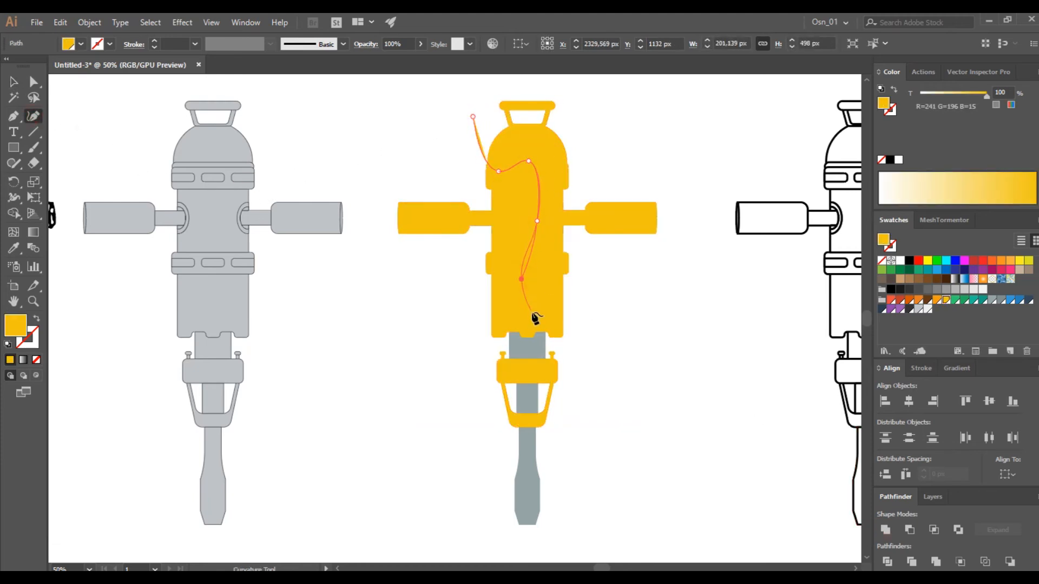
left_click(512, 435)
left_click(577, 458)
left_click(662, 277)
left_click(683, 182)
left_click(569, 100)
left_click(484, 90)
left_click(473, 117)
- With Shape Builder, remove the silhouette's left part and the curved shape's area outside the tool
left_click(15, 87)
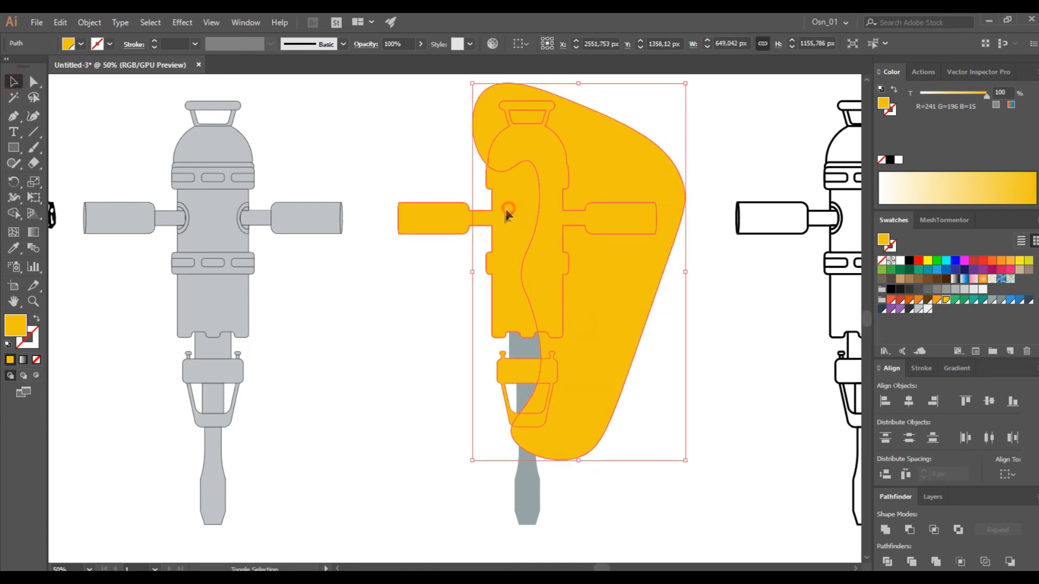
left_click(507, 208, "shift")
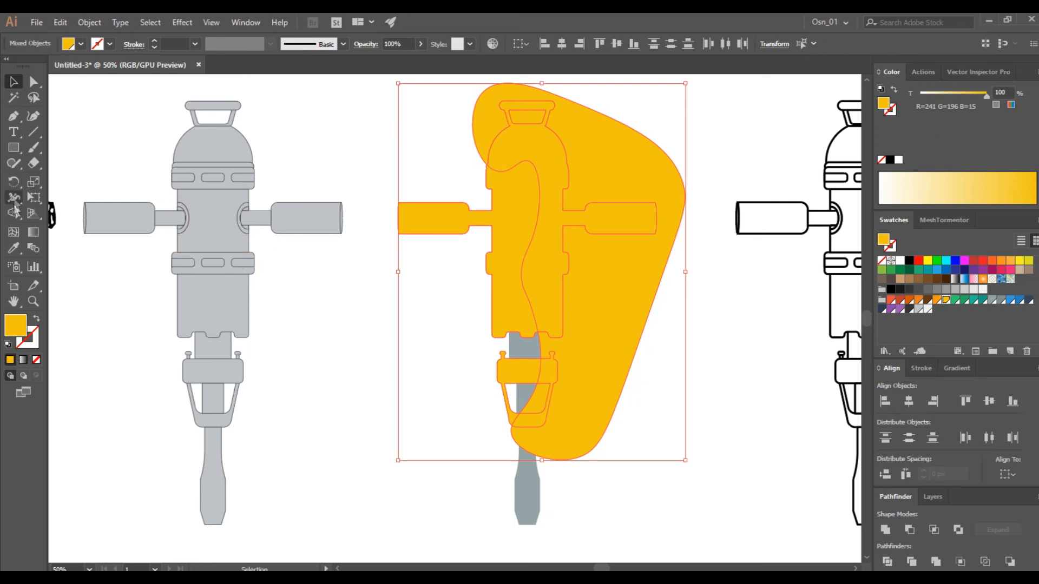
left_click(14, 212)
left_click(496, 205, "alt")
left_click(491, 113, "alt")
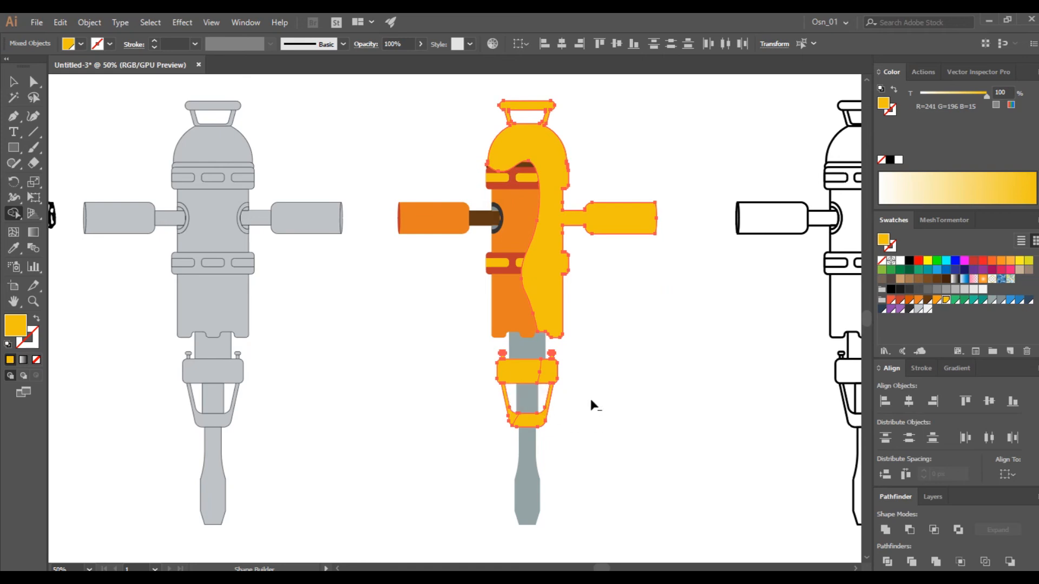
- Fill the remaining silhouette pieces with white and set their opacity to 15%
left_click(14, 82)
left_click_drag(563, 156, 664, 238)
key("ctrl+z")
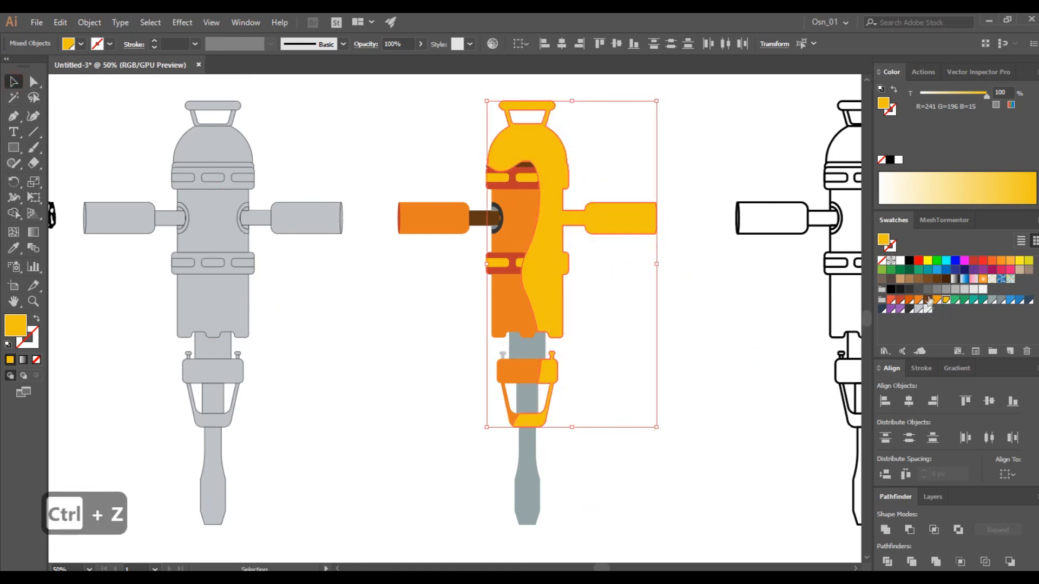
left_click(901, 260)
left_click(400, 46)
type("15")
key("Return")
left_click(417, 373)
- Draw an oval Curvature shape about 276 by 173 px over the upper part of the left grip
scroll(424, 251, "up", 1)
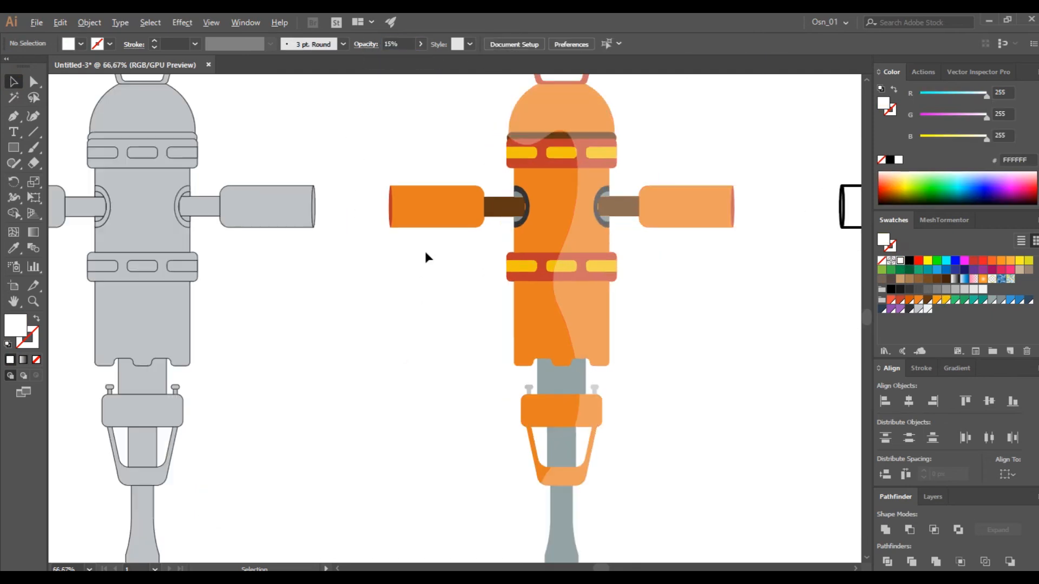
left_click(33, 116)
left_click(375, 177)
left_click(418, 208)
left_click(493, 185)
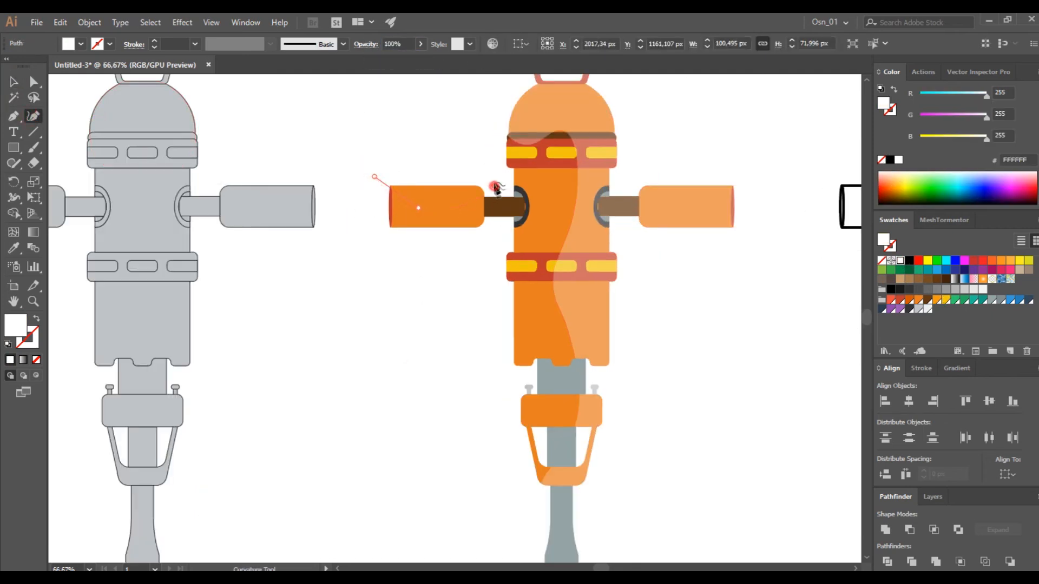
left_click(483, 154)
- Trim the oval with Shape Builder so only the part inside the left grip remains
left_click(14, 82)
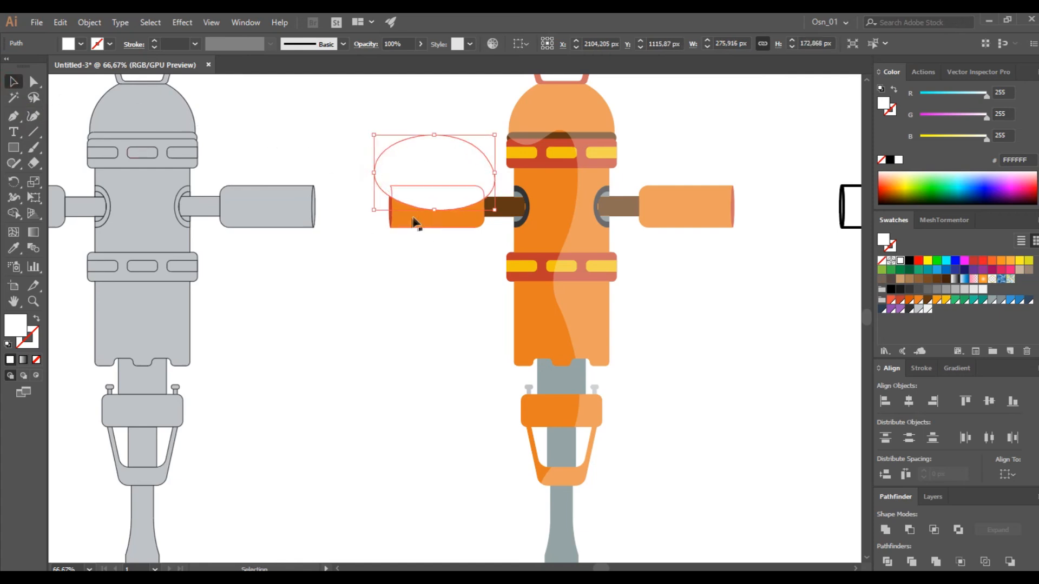
left_click_drag(348, 262, 443, 176)
left_click(14, 213)
left_click(413, 168, "alt")
left_click(16, 84)
left_click(449, 141)
- Give the grip's highlight the translucent white of the body highlight using the Eyedropper
left_click(452, 196)
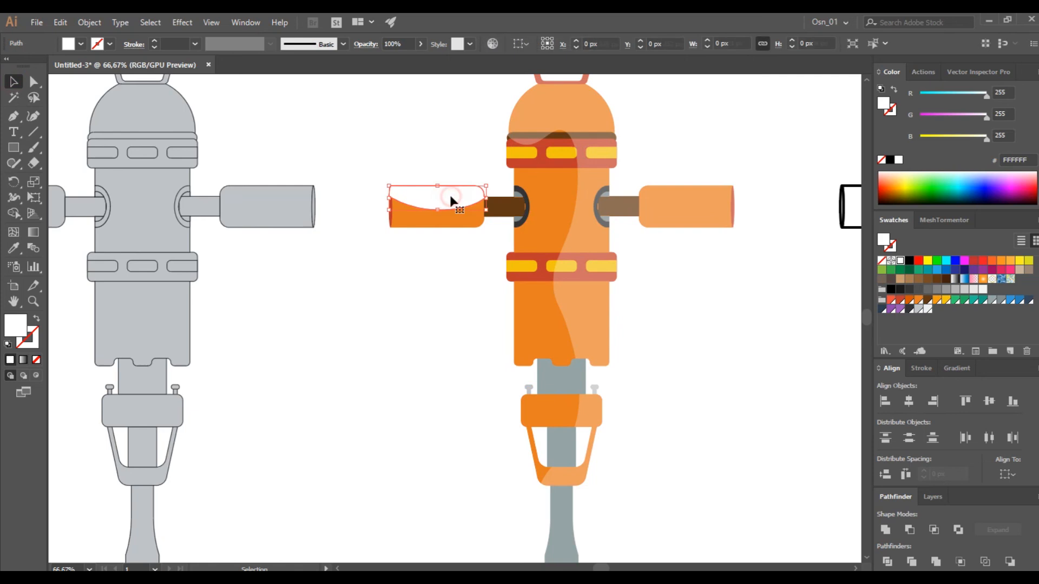
key("i")
left_click(596, 126)
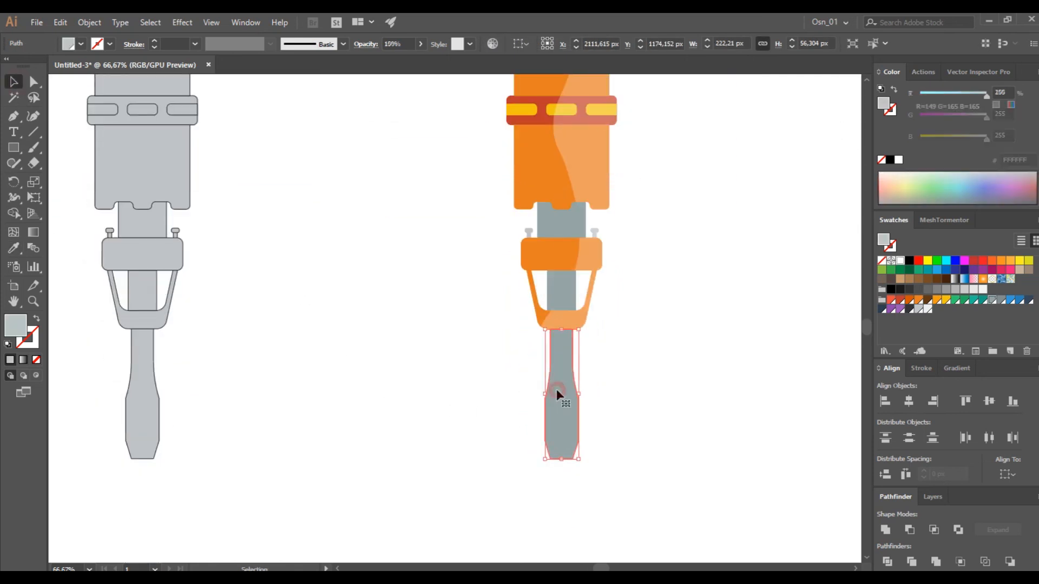
- Group the chisel with the two gray shafts and send the group to the back
left_click(557, 227, "shift")
scroll(557, 227, "up", 2)
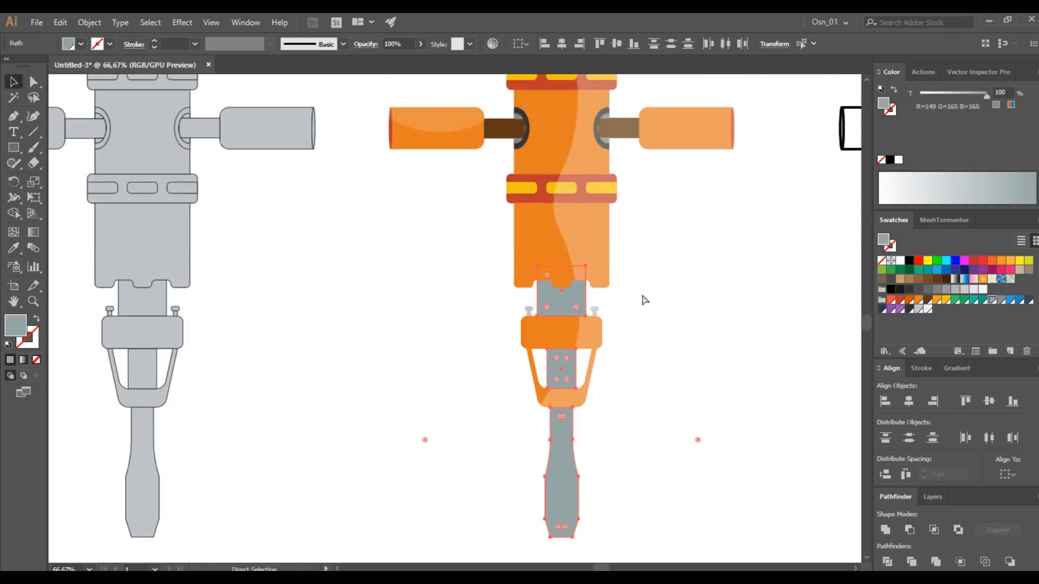
key("ctrl+g")
key("ctrl+shift+bracketleft")
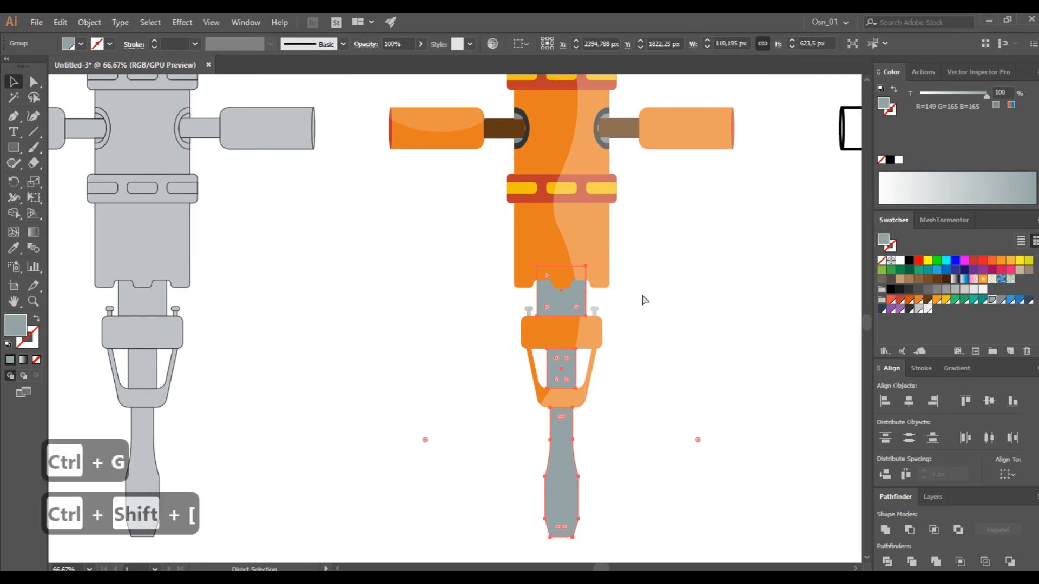
- Paste a copy of the gray shaft group in front and shift the duplicate slightly to the left
key("ctrl+c")
key("ctrl+f")
scroll(600, 246, "down", 2)
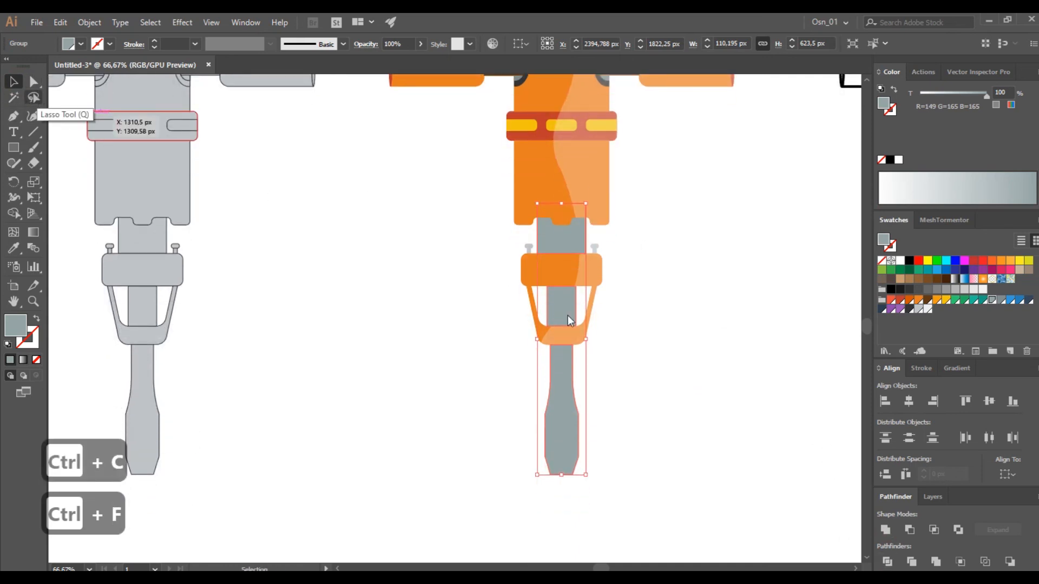
scroll(567, 316, "up", 1)
left_click(670, 299)
scroll(622, 243, "down", 3)
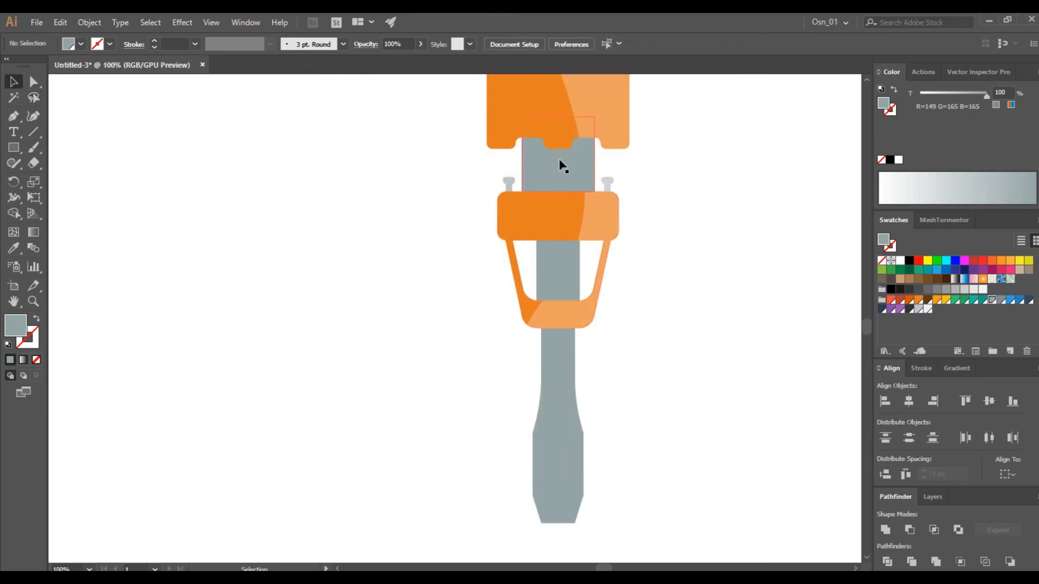
left_click_drag(579, 167, 542, 170)
- With Shape Builder, cut the overlapping shaft copies down to strips along their right side
left_click(14, 214)
left_click_drag(547, 261, 525, 263)
left_click(533, 356, "alt")
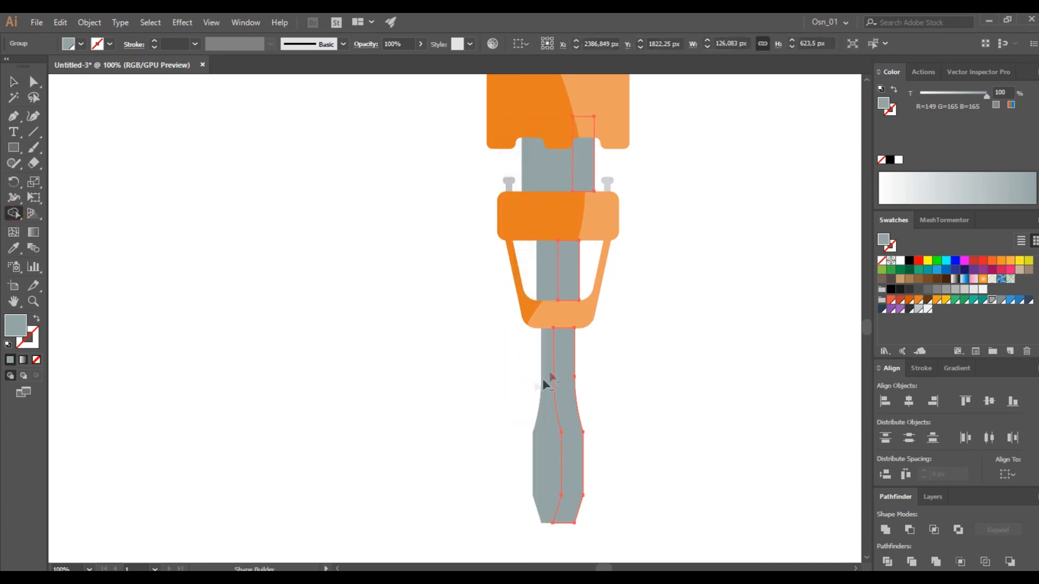
- Try filling the right-side shaft strips with darker gray R=126 G=140 B=141
left_click(15, 82)
left_click(737, 282)
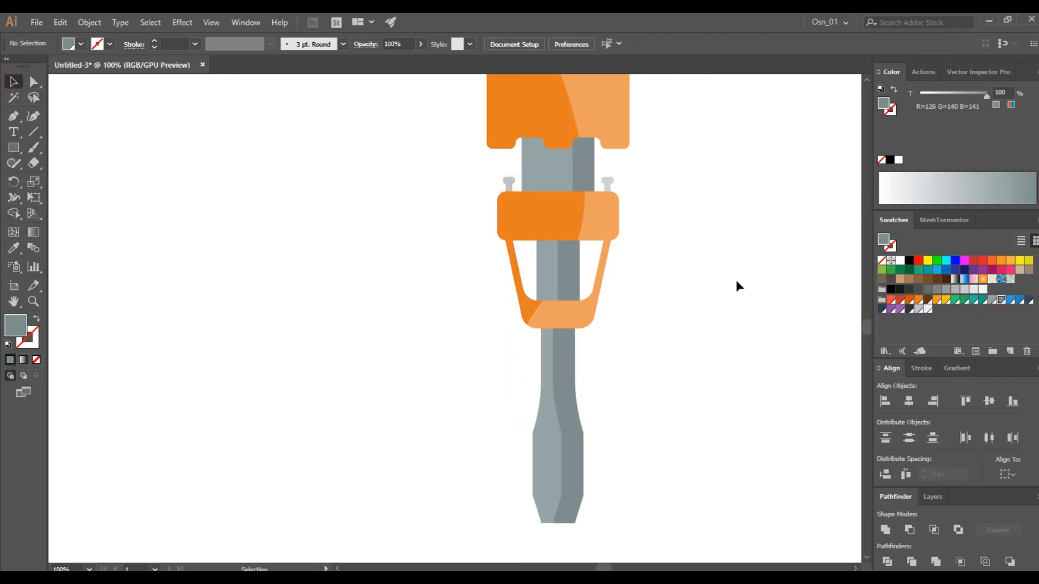
key("ctrl+minus")
key("ctrl+minus")
key("ctrl+minus")
key("ctrl+z")
- Give the right-side shaft strips the translucent white of the body highlight using the Eyedropper
left_click_drag(734, 289, 645, 324)
scroll(644, 327, "up", 2, "alt")
key("i")
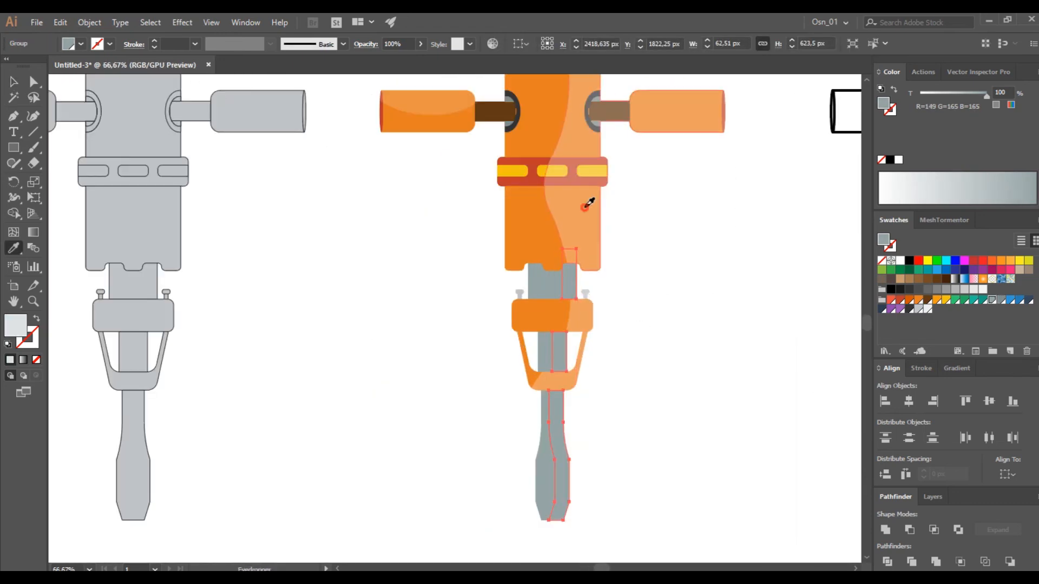
left_click(591, 204)
left_click(13, 81)
left_click(290, 304)
- Create an inset outline of the gray shafts and chisel with Offset Path at -11 px
scroll(623, 376, "down", 2, "alt")
scroll(581, 438, "up", 2, "alt")
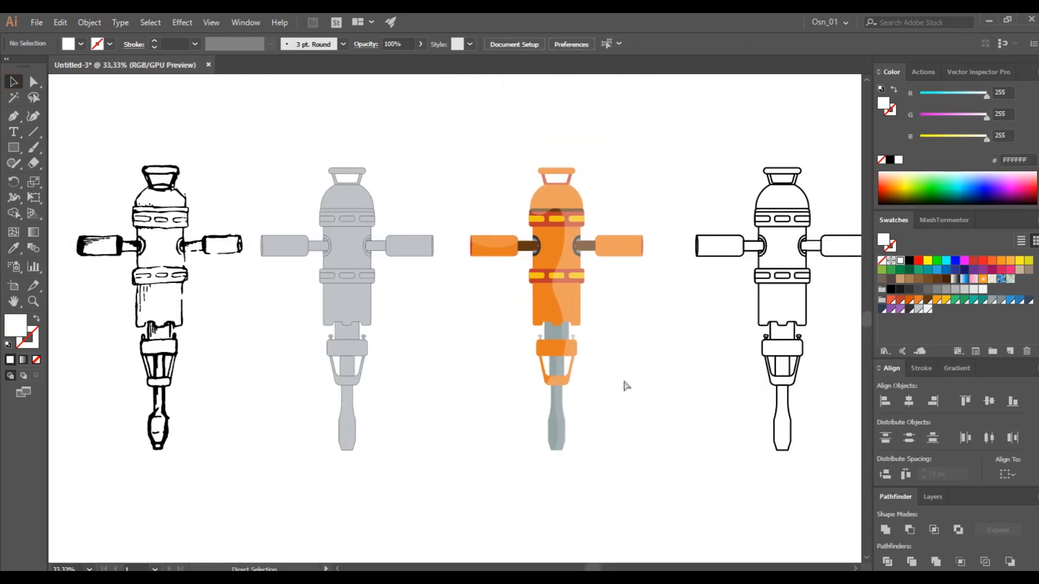
scroll(563, 443, "up", 2, "alt")
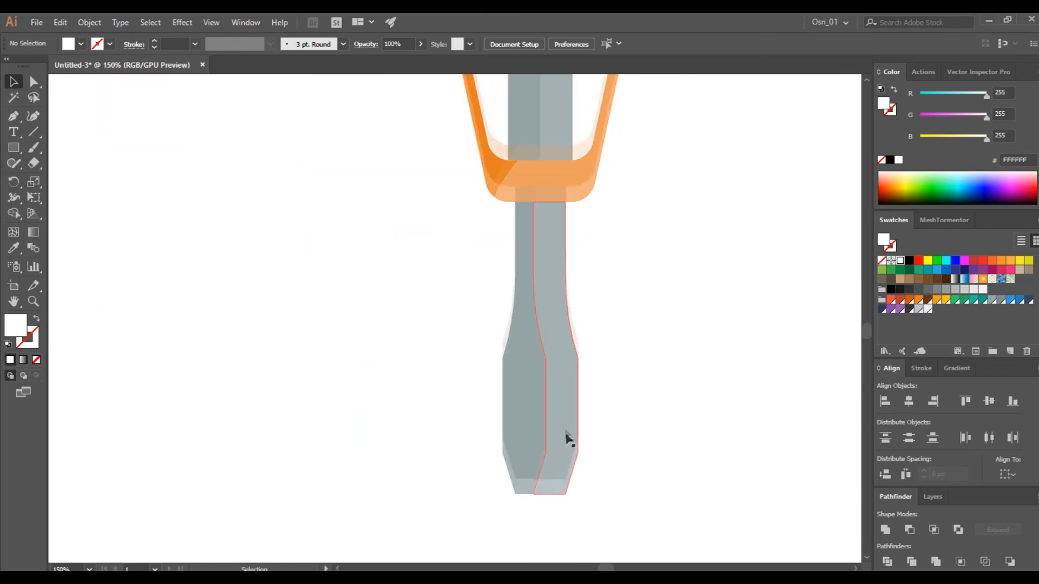
left_click(507, 310)
scroll(516, 307, "down", 2, "alt")
left_click(89, 22)
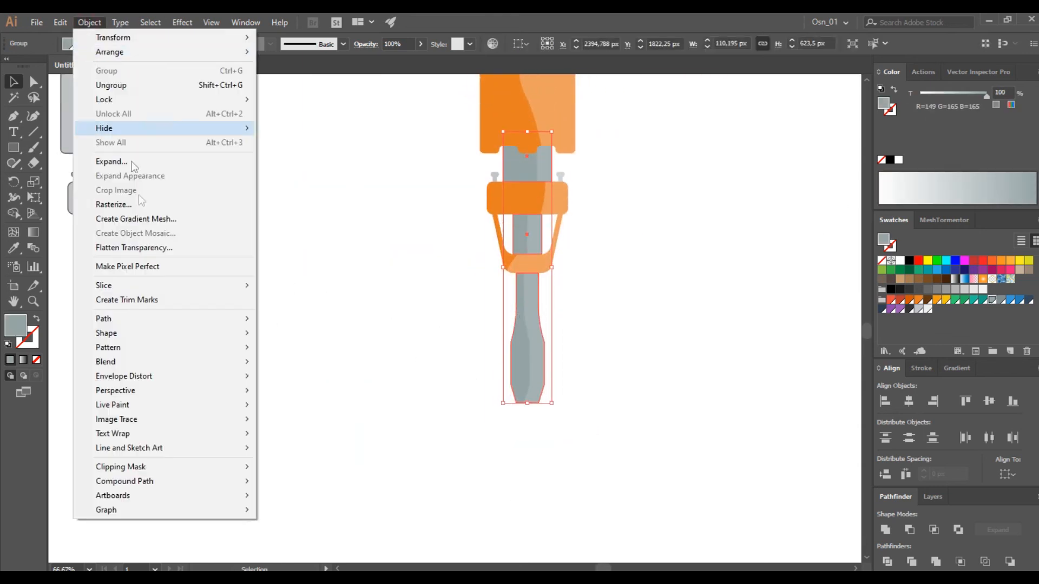
mouse_move(183, 320)
left_click(325, 366)
left_click(664, 268)
type("3")
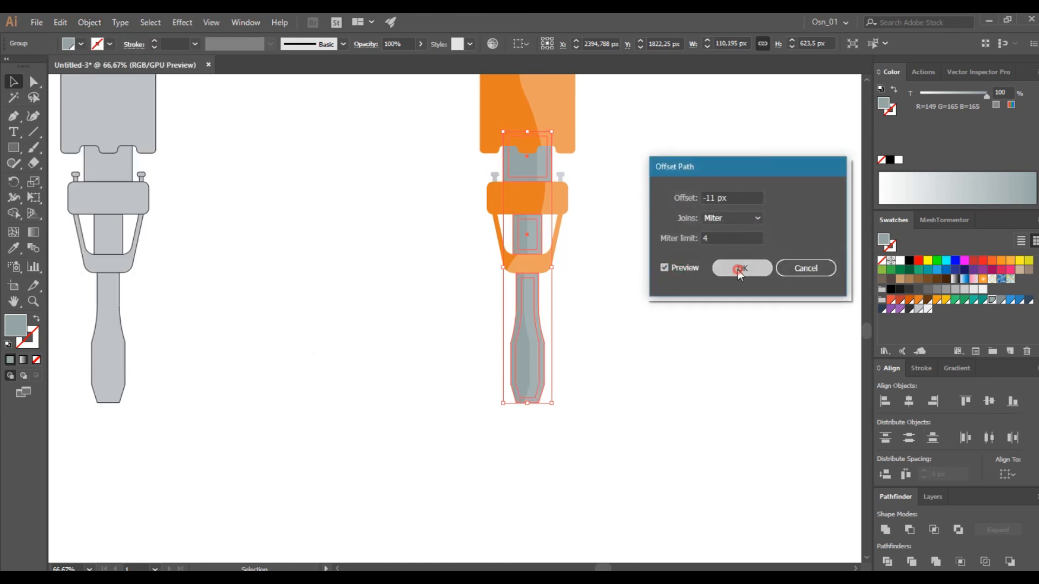
left_click(740, 268)
- With Shape Builder, remove the shaft highlight strips' outer margins that lie outside the inset outlines
scroll(603, 255, "up", 2, "alt")
left_click(465, 295, "shift")
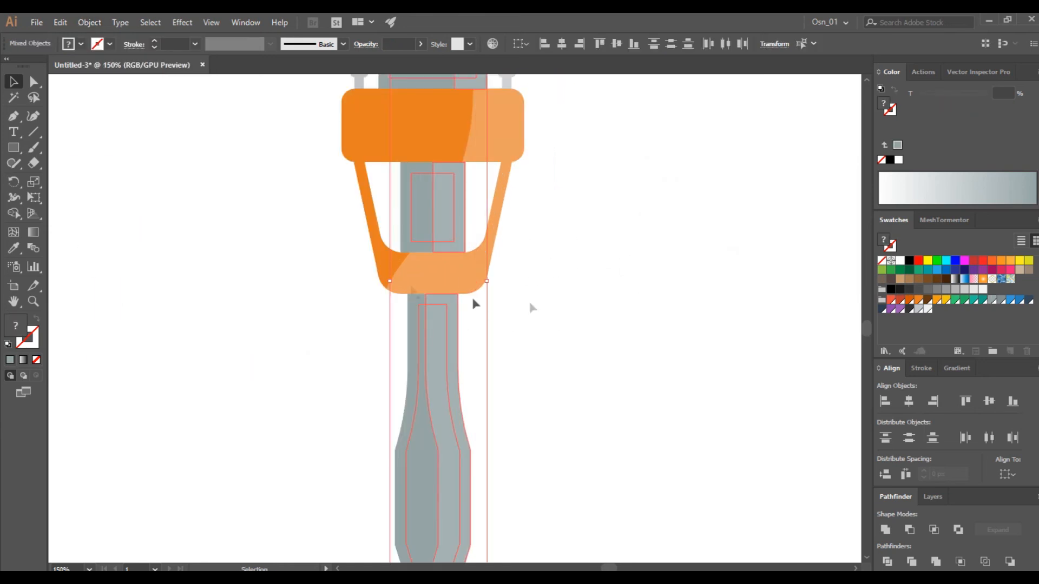
left_click(18, 214)
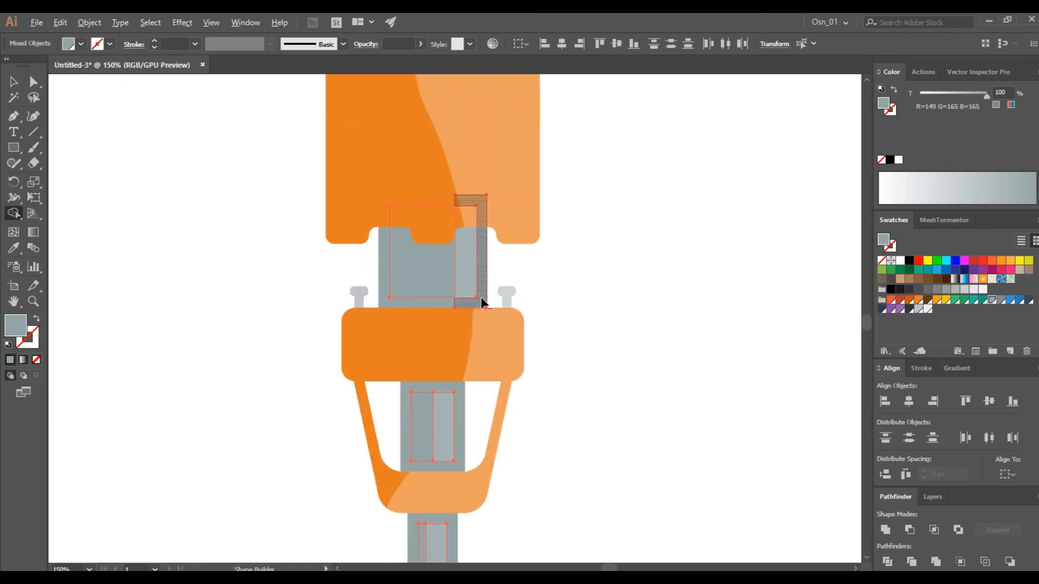
key("v")
left_click(668, 379)
- Group all parts of the flat-colored drawing together
scroll(658, 377, "down", 4)
left_click_drag(659, 377, 636, 419)
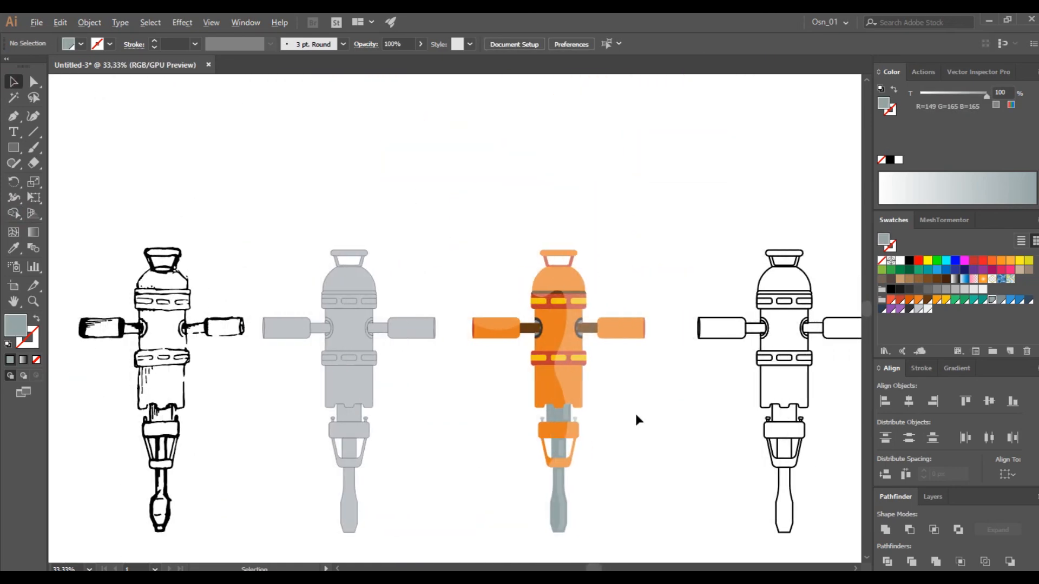
scroll(635, 419, "down", 2)
scroll(649, 434, "right", 1)
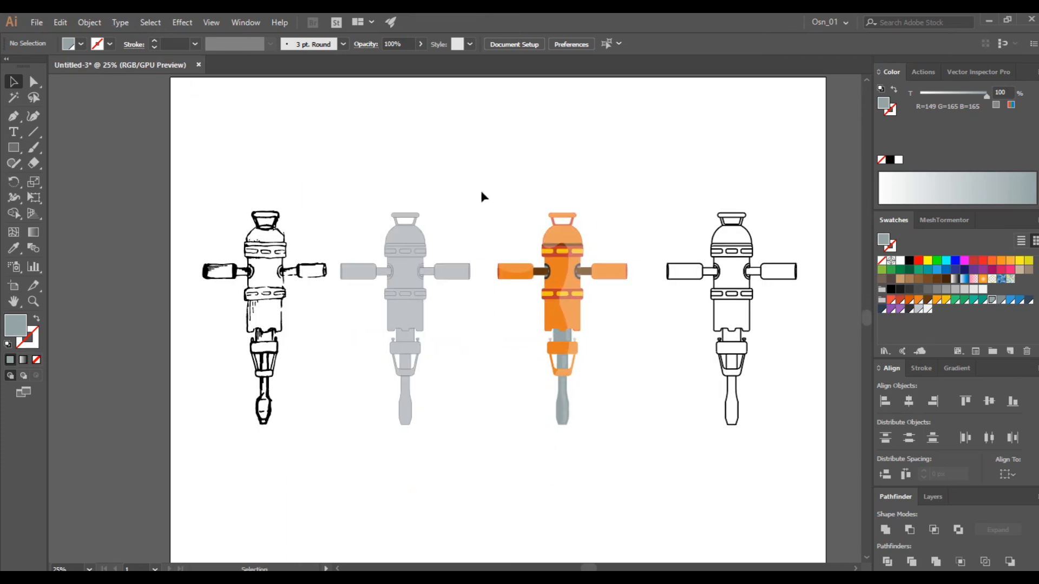
left_click_drag(633, 451, 633, 454)
key("ctrl+g")
- Select all four drawings and distribute them evenly by their horizontal centers
left_click(713, 302)
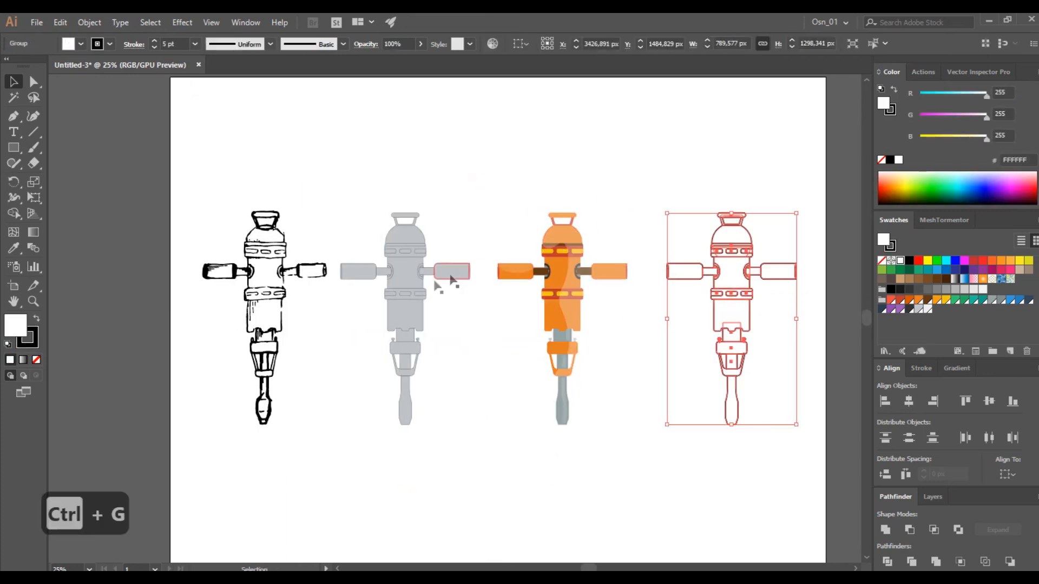
left_click(300, 302)
left_click_drag(172, 209, 862, 452)
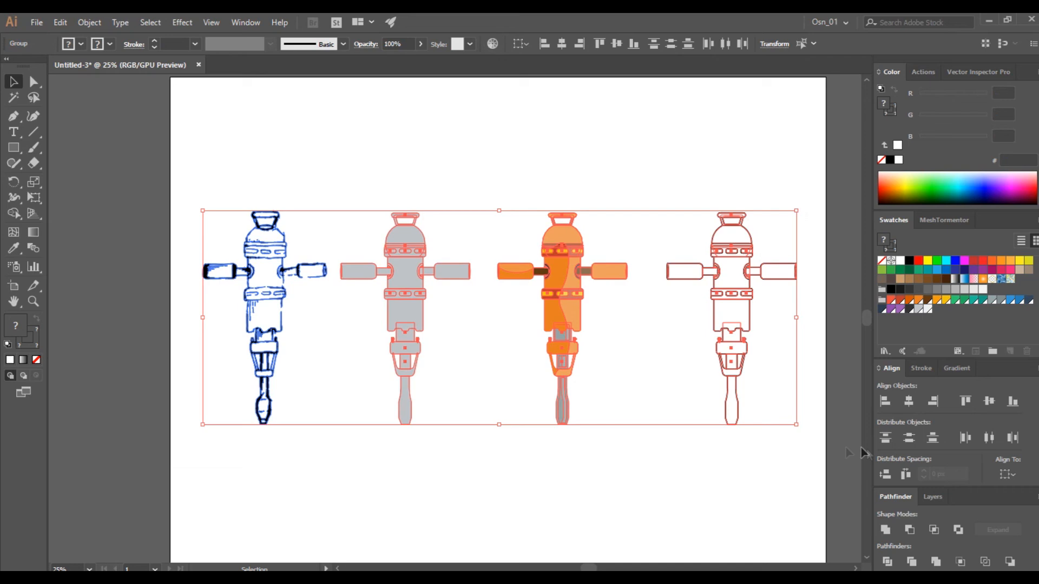
left_click(989, 438)
left_click(596, 471)
scroll(591, 476, "right", 2)
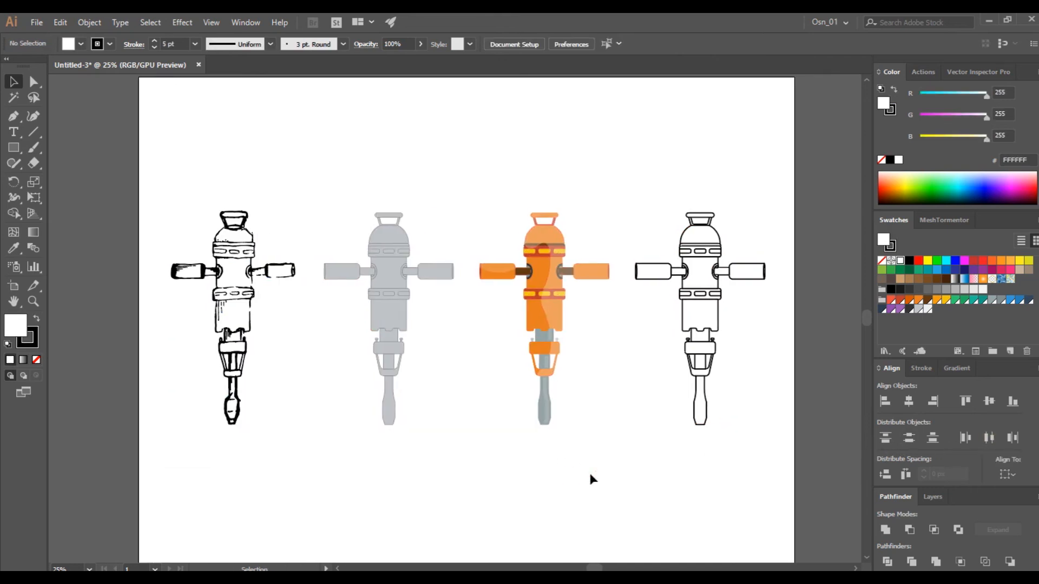